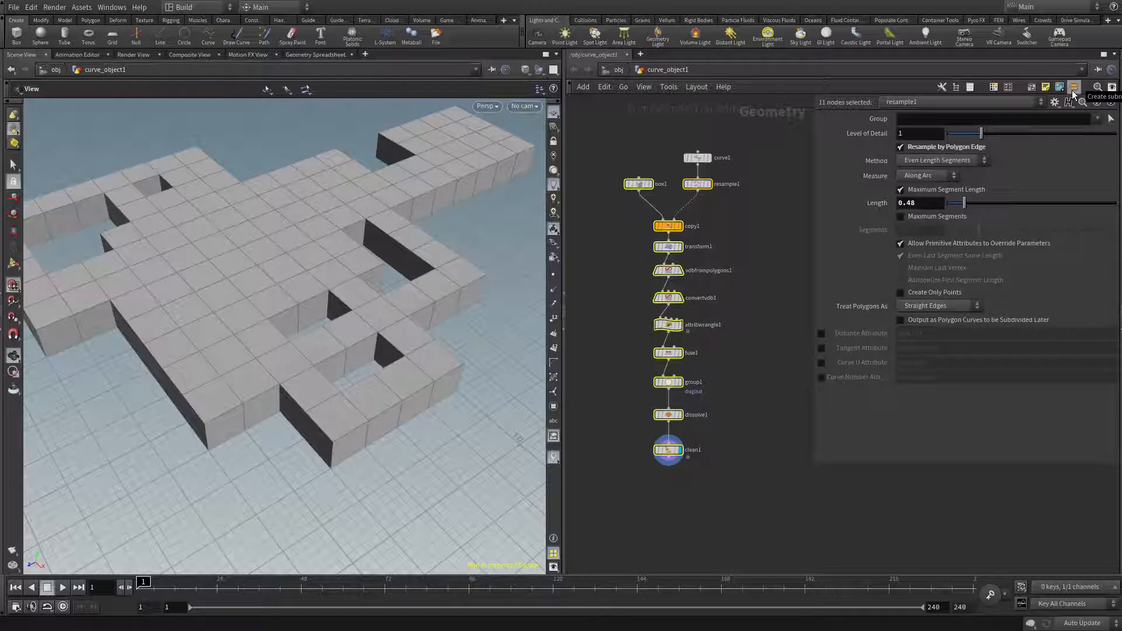
# Collapse the 11 selected nodes below the curve into a single subnetwork
pyautogui.click(1073, 89)
pyautogui.press('h')
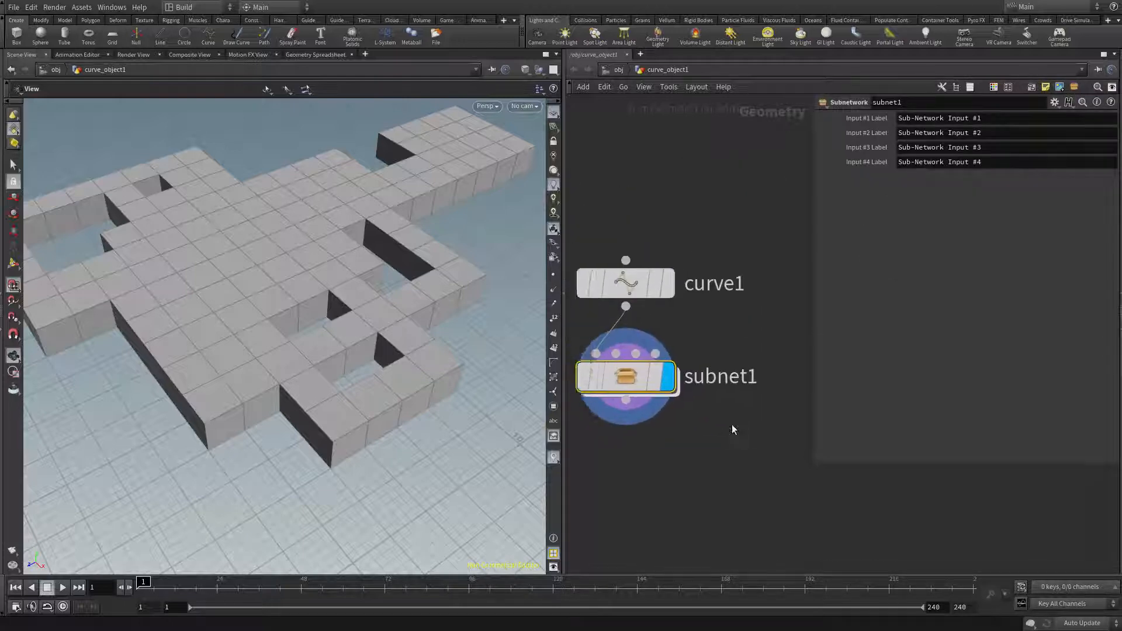
pyautogui.press('h')
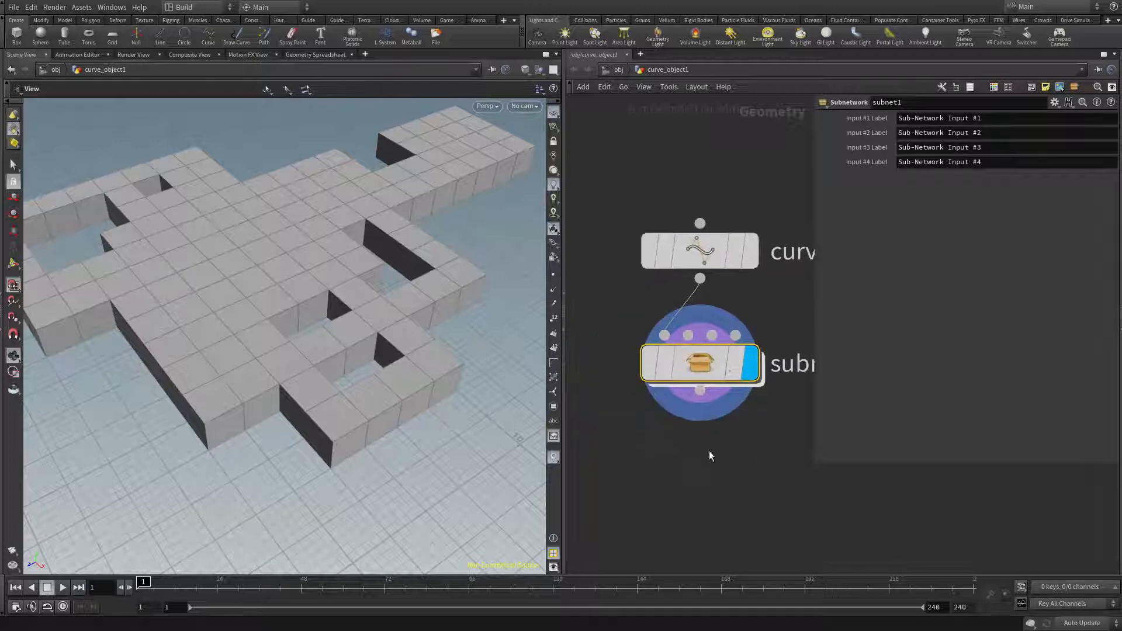
# Rename the new subnetwork covert_curv_to_space
pyautogui.doubleClick(715, 401)
pyautogui.write('C')
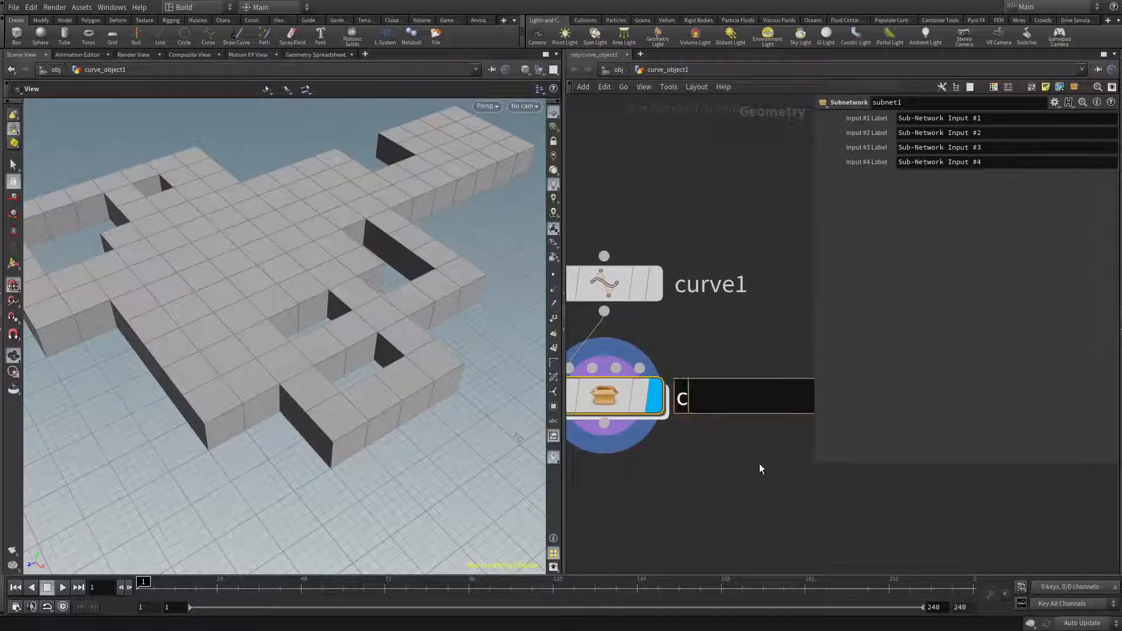
pyautogui.write('overt_curv')
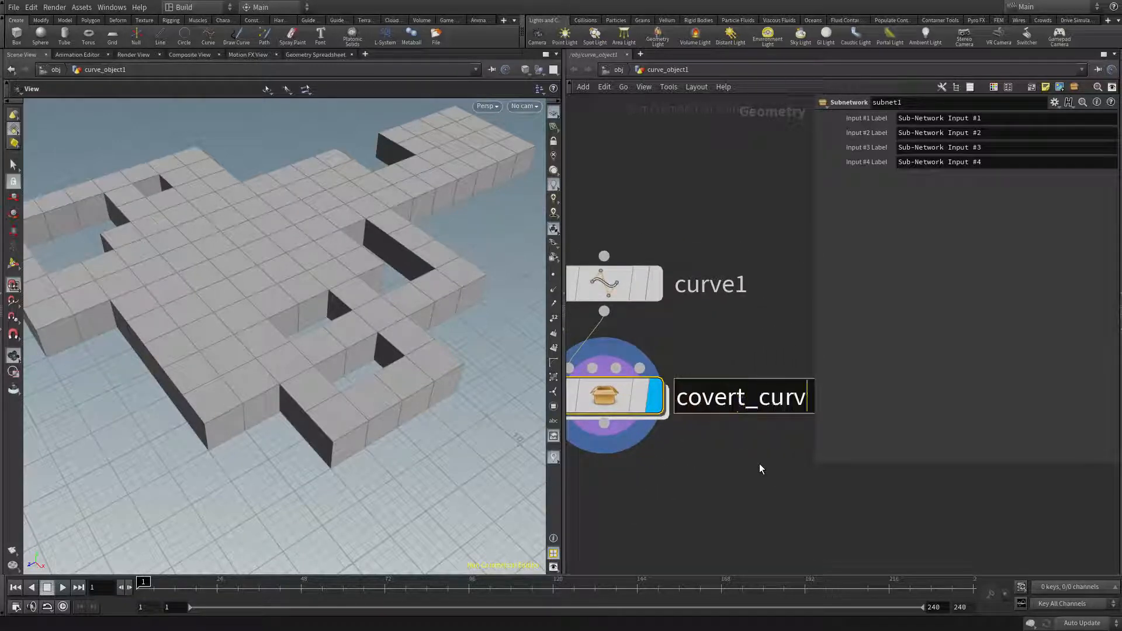
pyautogui.write('_to_')
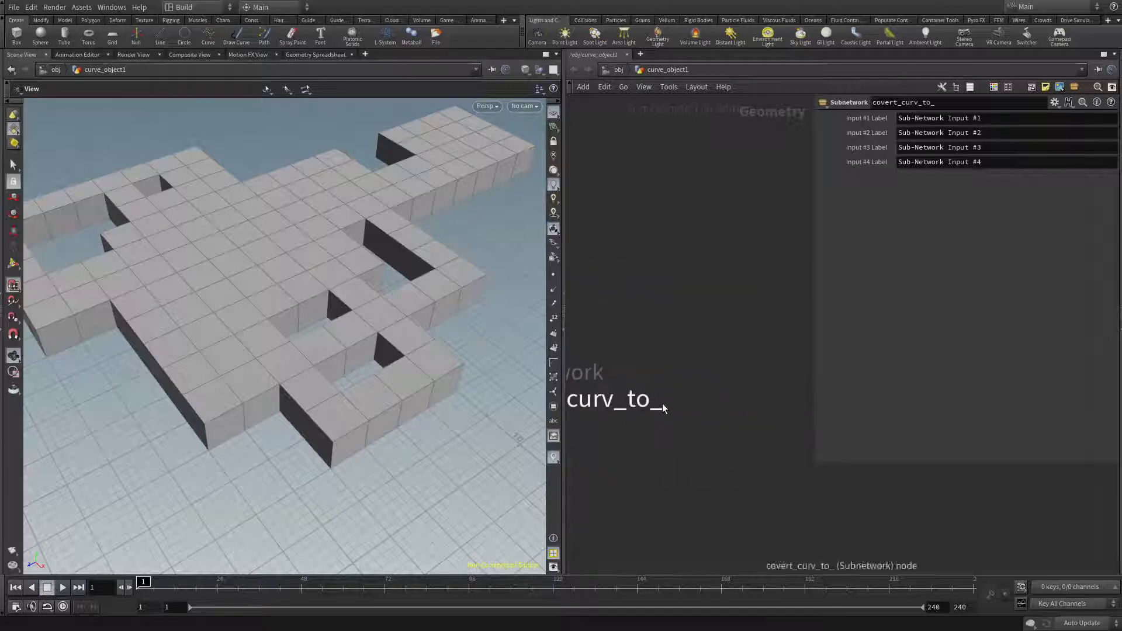
pyautogui.doubleClick(662, 403)
pyautogui.click(673, 403)
pyautogui.write('space')
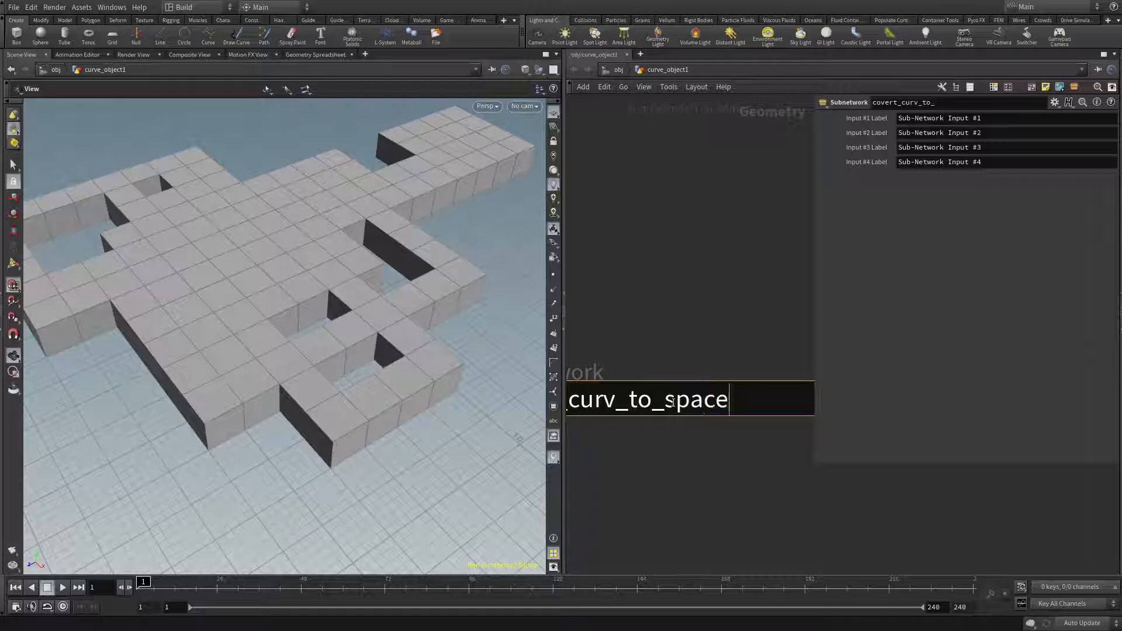
pyautogui.press('Return')
pyautogui.scroll(-4, 674, 402)
pyautogui.moveTo(640, 457); pyautogui.dragTo(699, 373, button='middle')
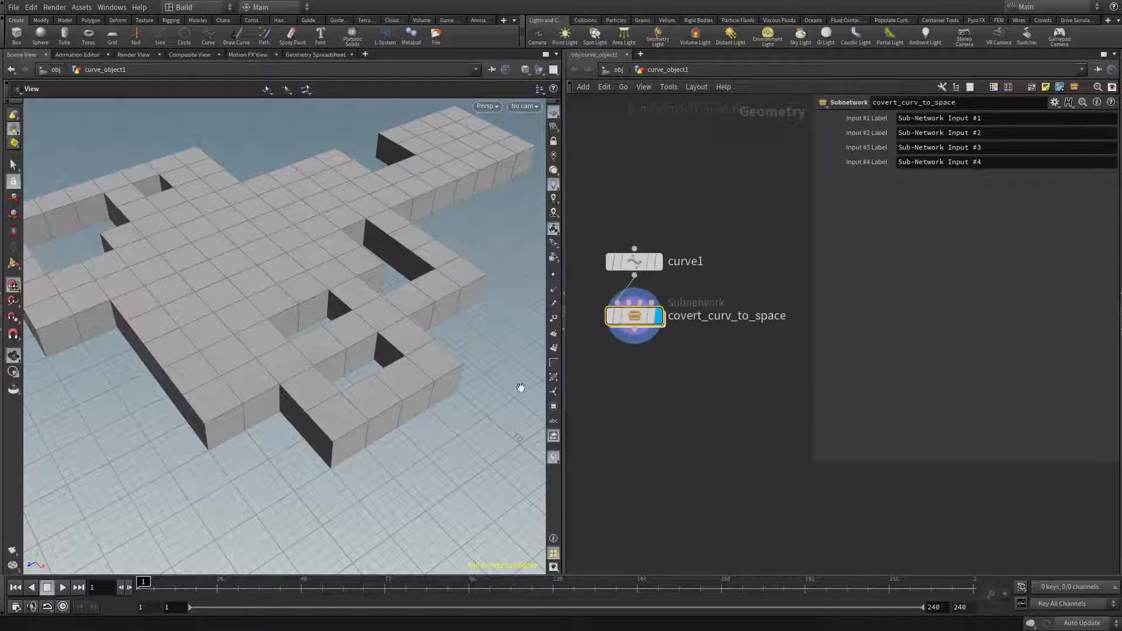
# Tidy the positions of the curve and subnetwork nodes and narrow the parameter area to give the network more room
pyautogui.moveTo(447, 403); pyautogui.dragTo(455, 375)
pyautogui.moveTo(707, 260); pyautogui.dragTo(735, 301, button='middle')
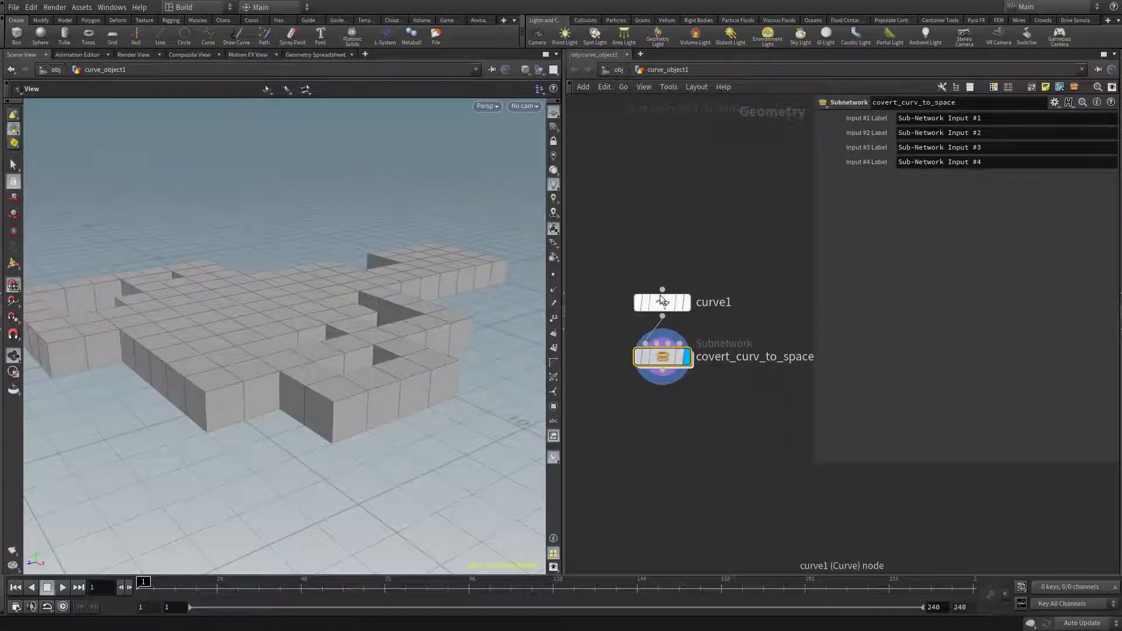
pyautogui.moveTo(661, 298)
pyautogui.mouseDown()
pyautogui.moveTo(625, 251)
pyautogui.moveTo(671, 275)
pyautogui.moveTo(664, 290)
pyautogui.mouseUp()
pyautogui.scroll(-2, 690, 304)
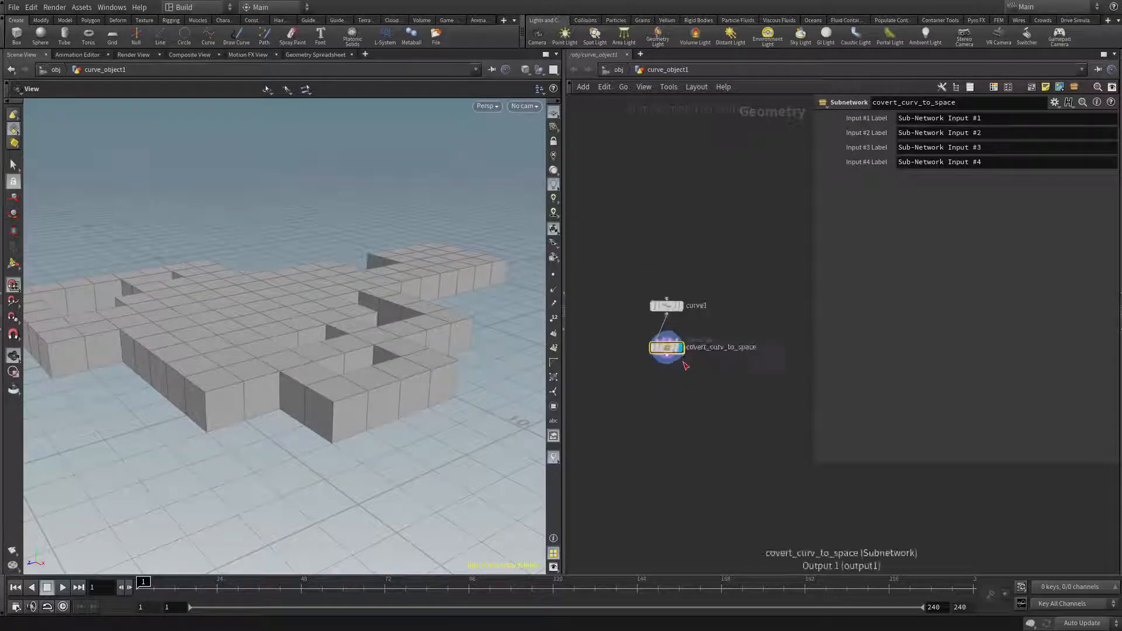
pyautogui.moveTo(724, 322); pyautogui.dragTo(623, 380)
pyautogui.moveTo(657, 340); pyautogui.dragTo(658, 335)
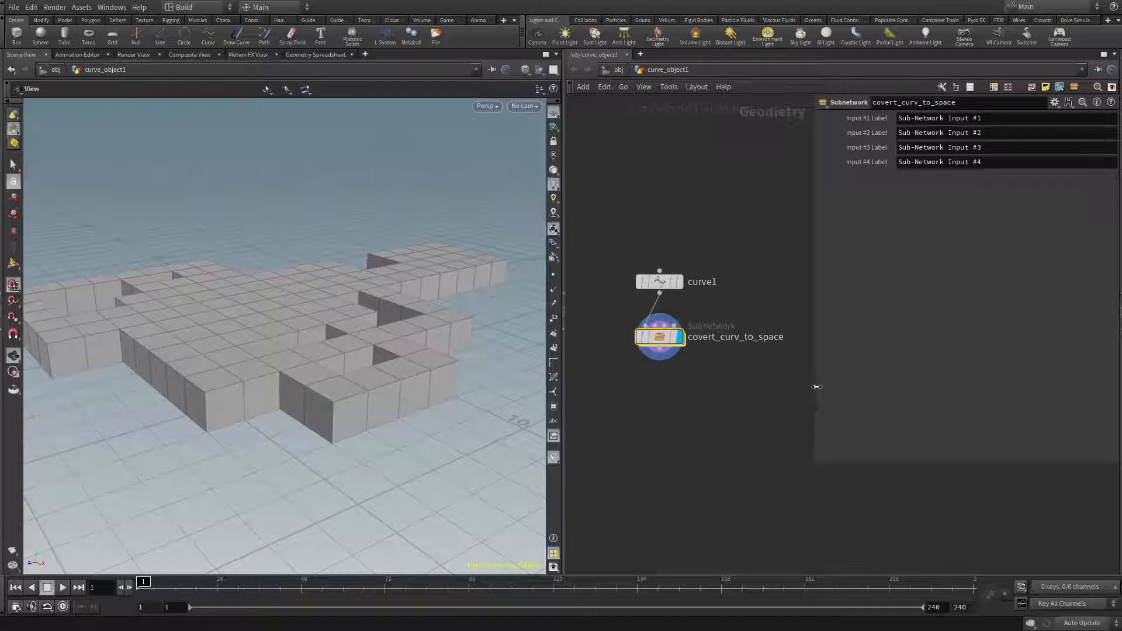
pyautogui.moveTo(815, 386); pyautogui.dragTo(858, 381)
pyautogui.moveTo(729, 427); pyautogui.dragTo(743, 297, button='middle')
pyautogui.scroll(2, 741, 344)
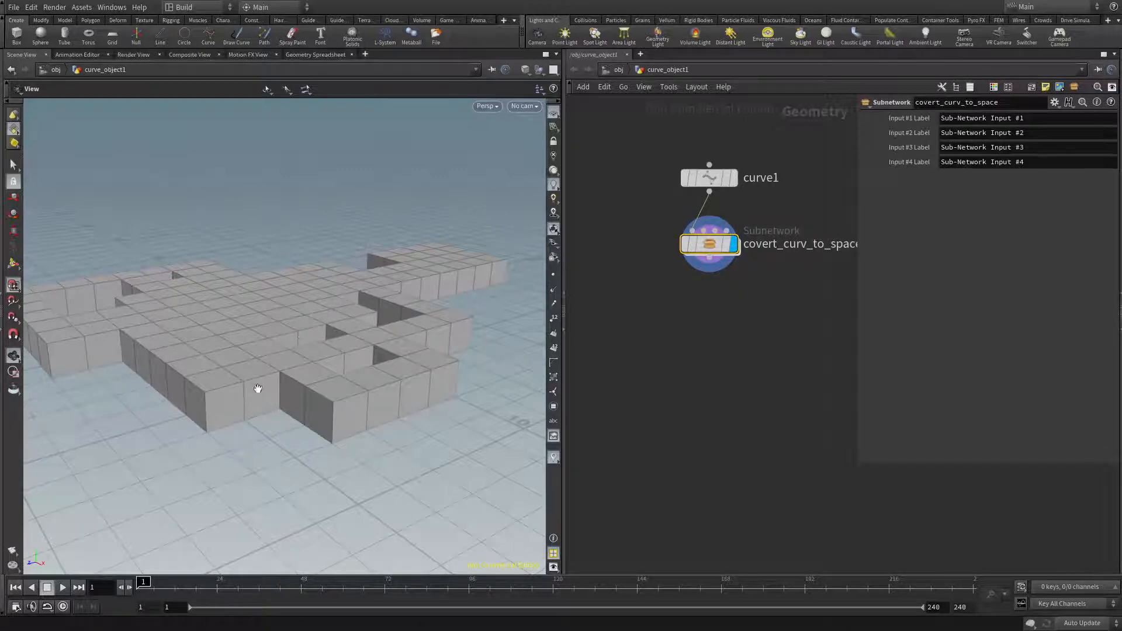
# Add a Blast node below the subnetwork, connect it to the subnetwork's output and display its result
pyautogui.moveTo(241, 407); pyautogui.dragTo(330, 392)
pyautogui.scroll(4, 590, 376)
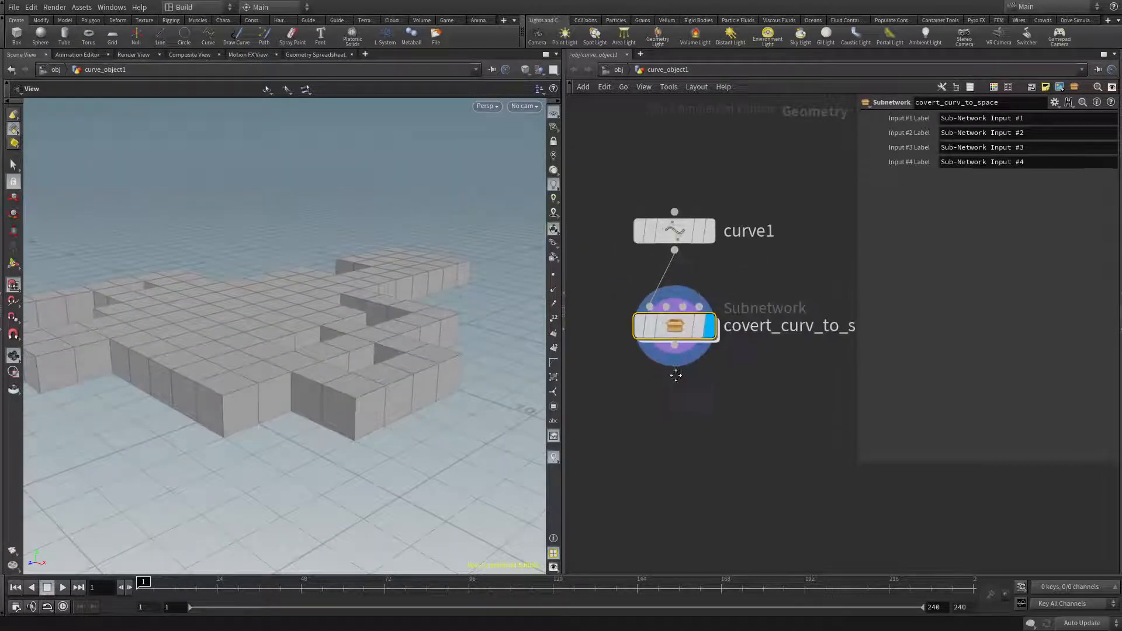
pyautogui.press('Tab')
pyautogui.write('null')
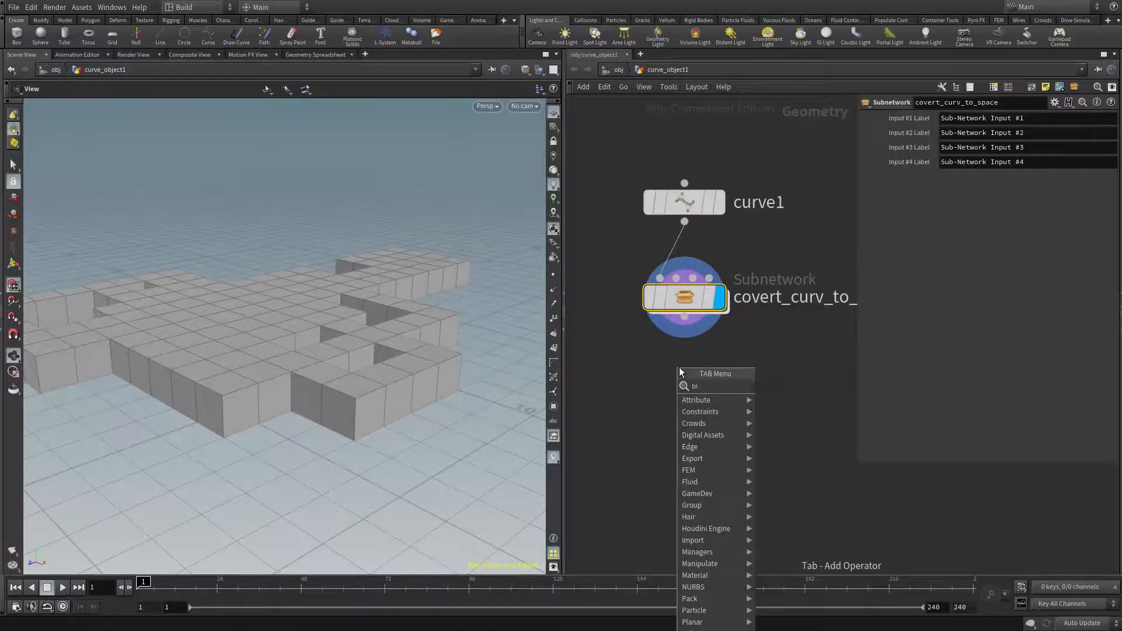
pyautogui.press('Return')
pyautogui.click(680, 382)
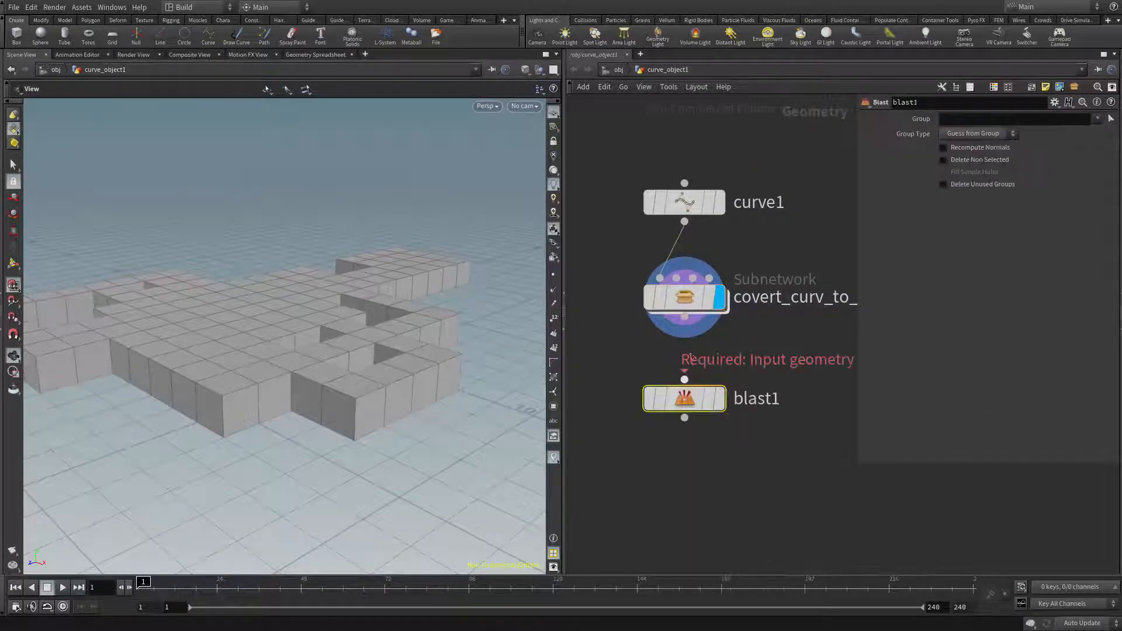
pyautogui.click(723, 400)
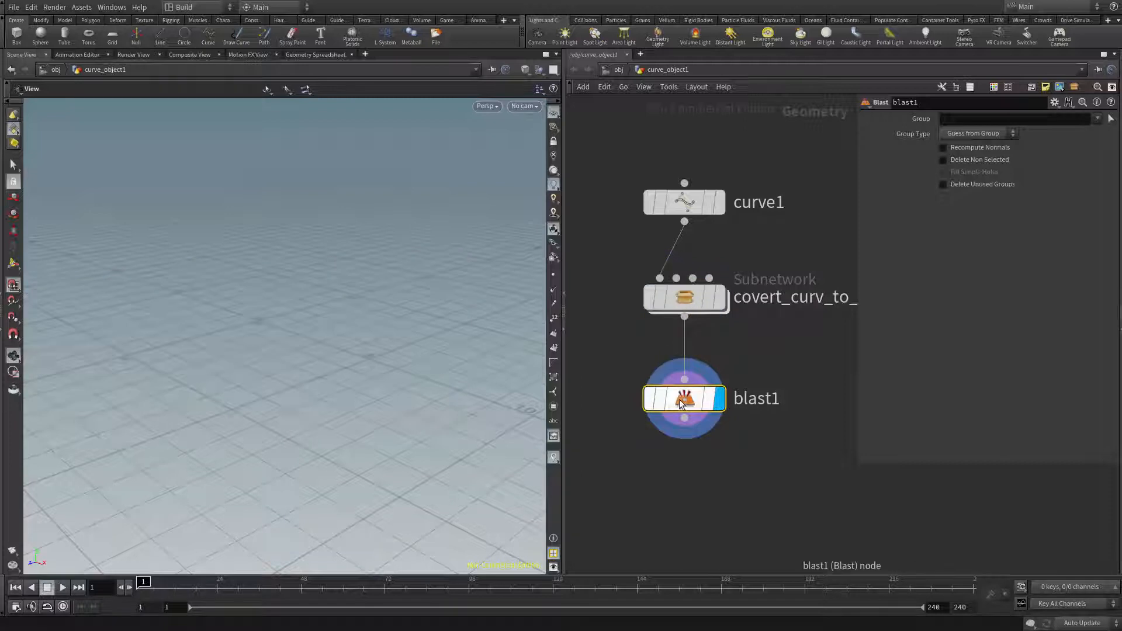
# Compare the subnetwork's geometry with the Blast result, and set the Blast to delete Points matching the group expression @P.y>0.1
pyautogui.click(719, 297)
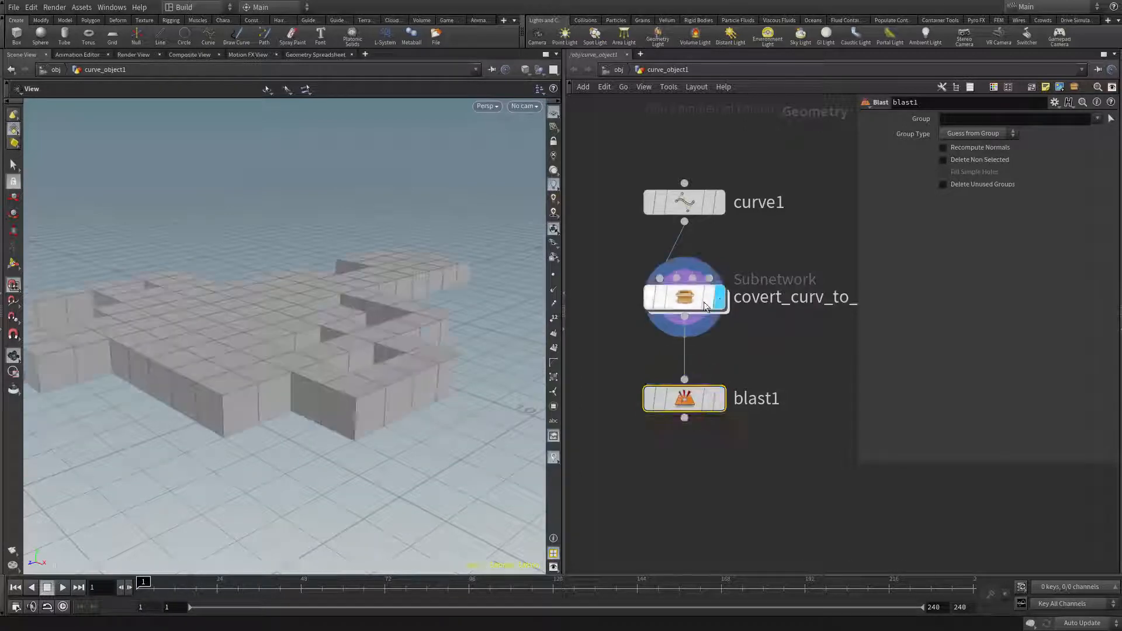
pyautogui.moveTo(233, 406); pyautogui.dragTo(304, 445)
pyautogui.click(719, 400)
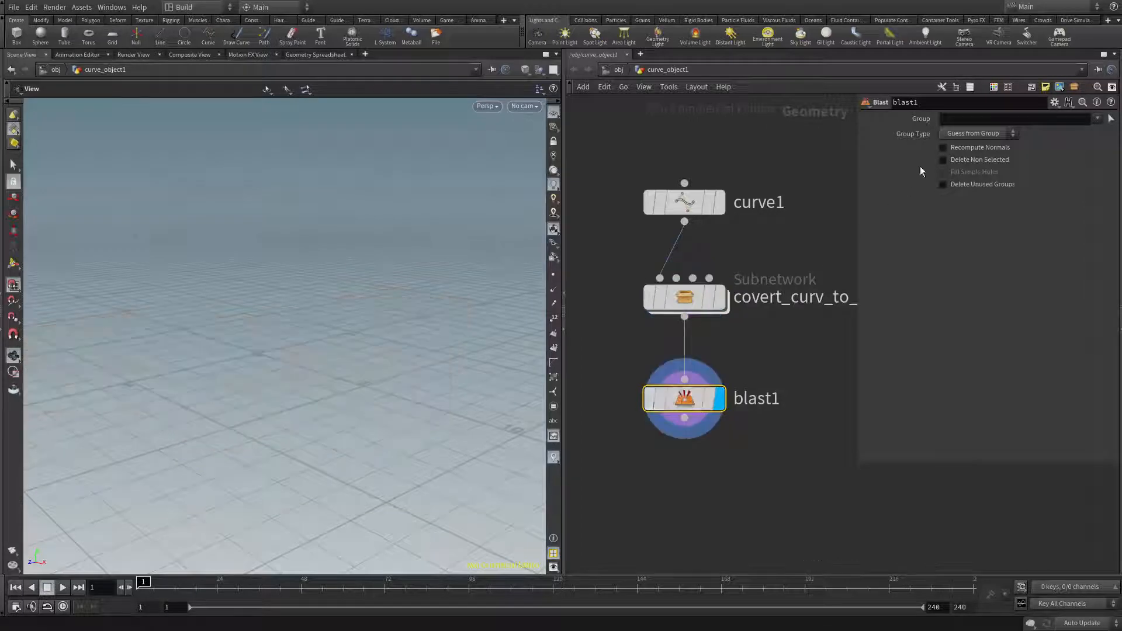
pyautogui.click(969, 135)
pyautogui.click(967, 171)
pyautogui.write('@P.y')
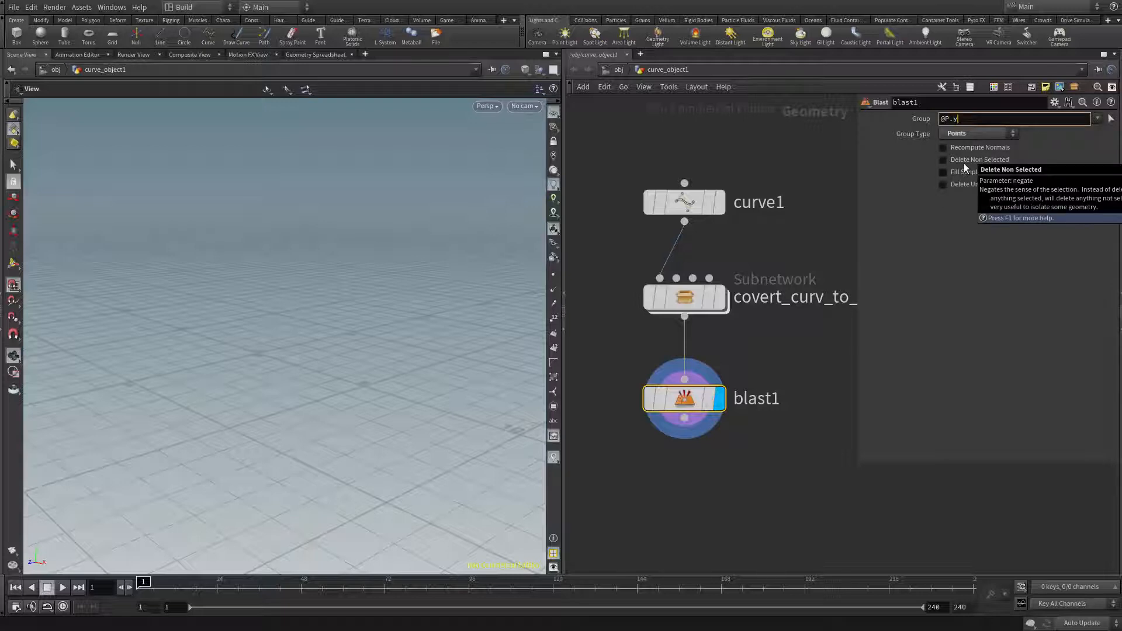
pyautogui.write('>0.1;')
pyautogui.press('BackSpace')
pyautogui.press('Return')
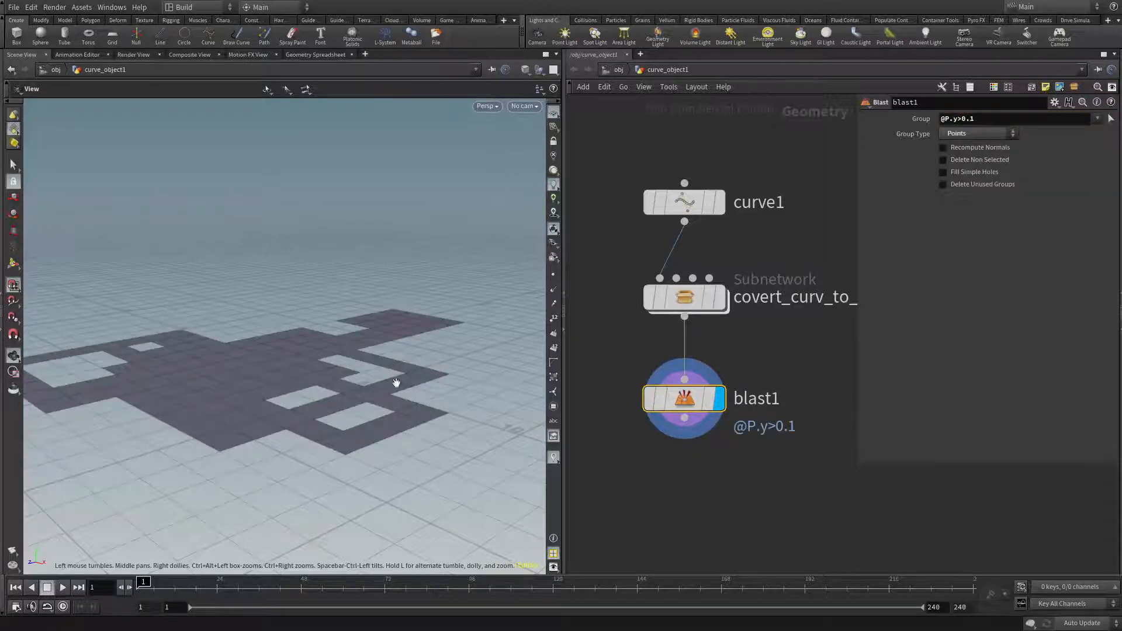
# Add a Reverse node after the Blast node, wire it to the Blast output and display it
pyautogui.moveTo(397, 383); pyautogui.dragTo(309, 355)
pyautogui.moveTo(609, 468); pyautogui.dragTo(627, 408, button='middle')
pyautogui.press('Tab')
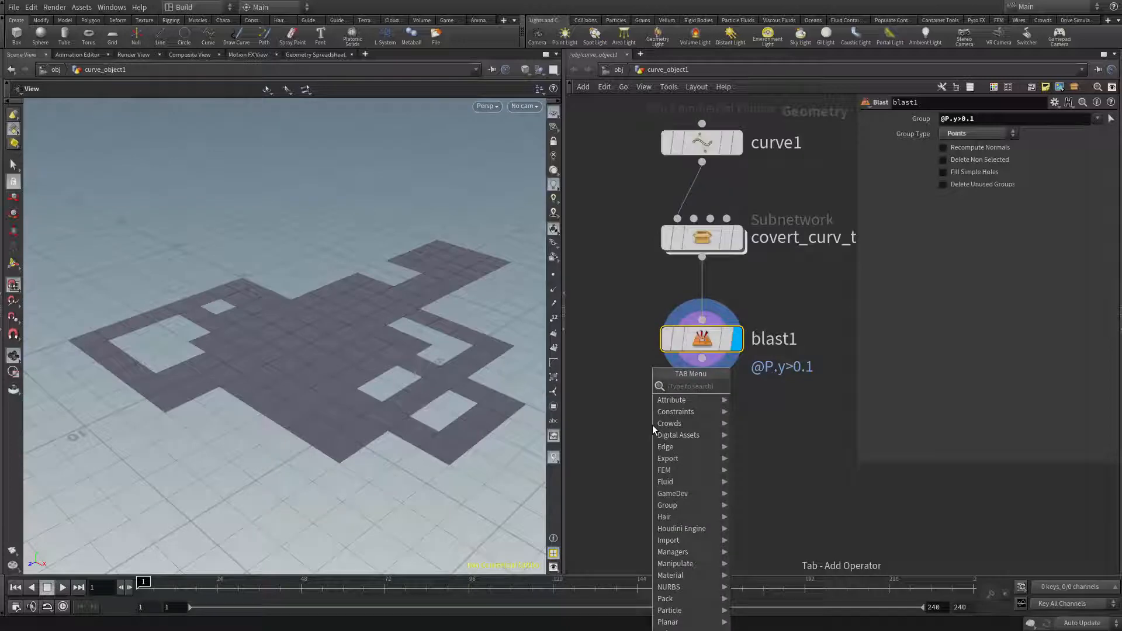
pyautogui.write('rev')
pyautogui.press('Return')
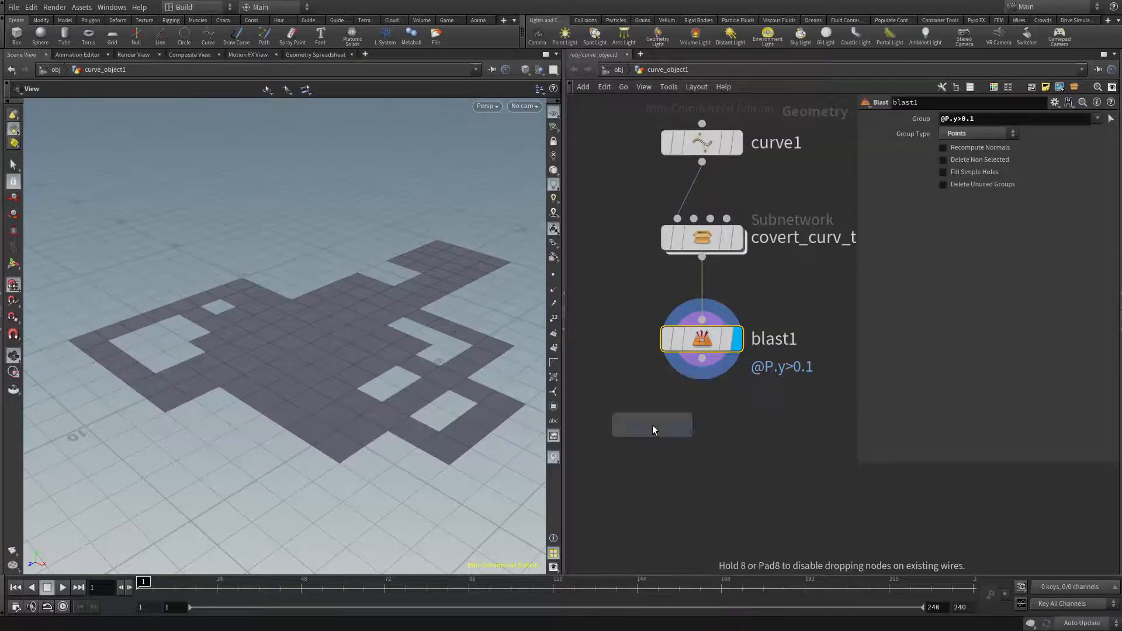
pyautogui.click(702, 430)
pyautogui.moveTo(702, 359); pyautogui.dragTo(702, 411)
pyautogui.click(739, 431)
# Review the group expression on the Blast node
pyautogui.click(701, 339)
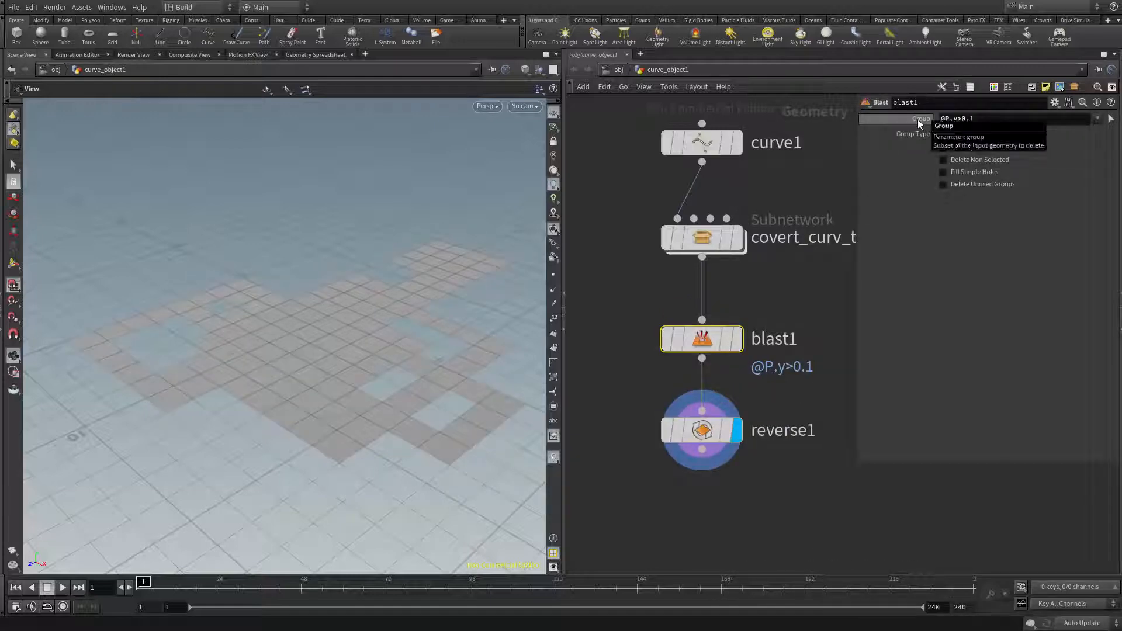
pyautogui.moveTo(994, 118); pyautogui.dragTo(927, 117)
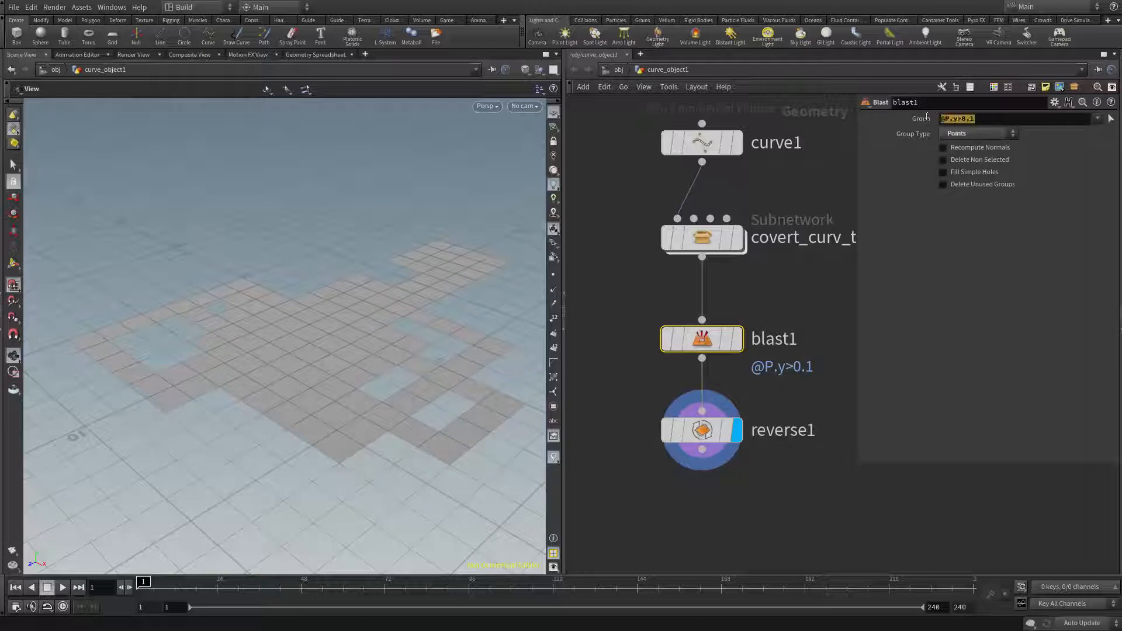
pyautogui.click(907, 216)
pyautogui.moveTo(972, 120); pyautogui.dragTo(944, 121)
pyautogui.click(910, 290)
# Move the Blast and Reverse nodes up beneath the subnetwork so the chain is compact and evenly spaced
pyautogui.moveTo(765, 382); pyautogui.dragTo(737, 308, button='middle')
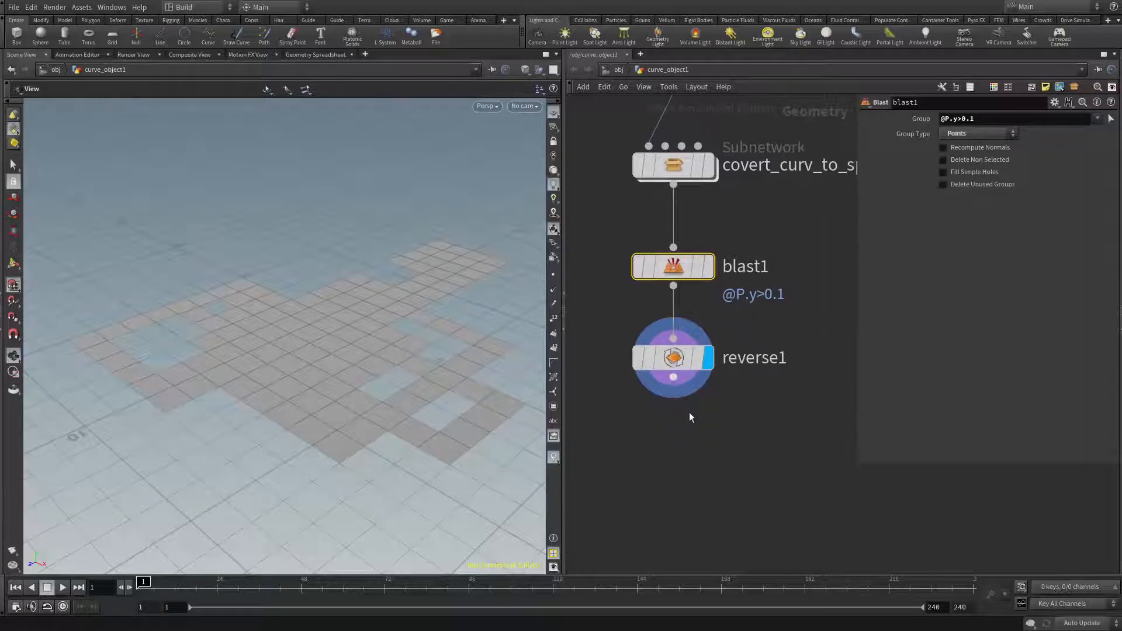
pyautogui.moveTo(688, 398); pyautogui.dragTo(695, 441, button='middle')
pyautogui.click(686, 405)
pyautogui.scroll(-5, 709, 491)
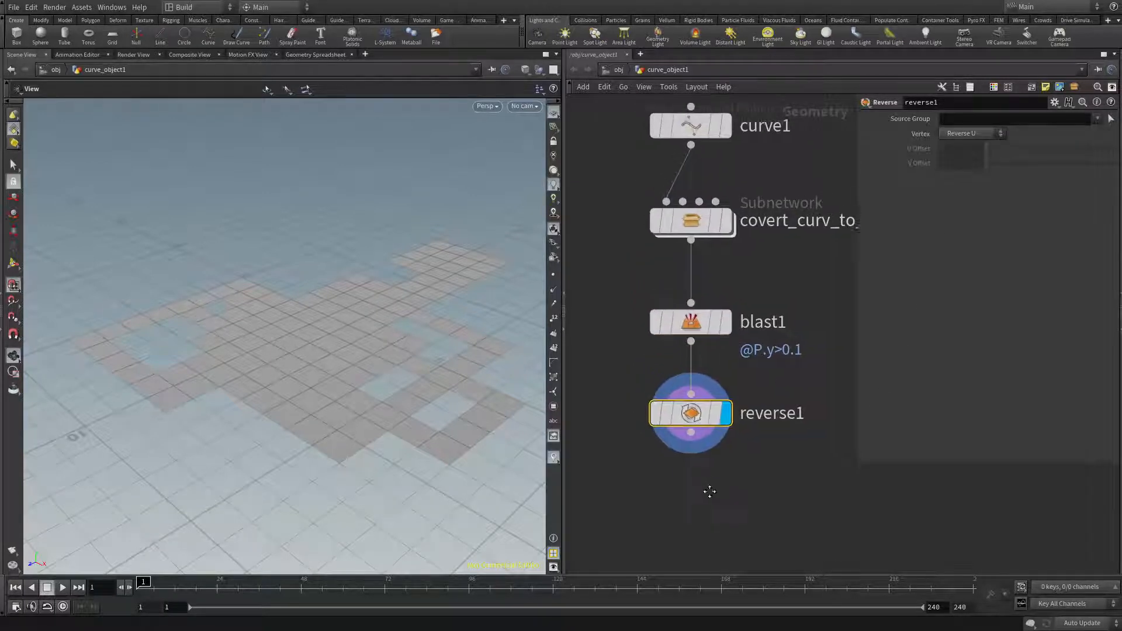
pyautogui.moveTo(659, 438); pyautogui.dragTo(742, 498)
pyautogui.scroll(4, 744, 496)
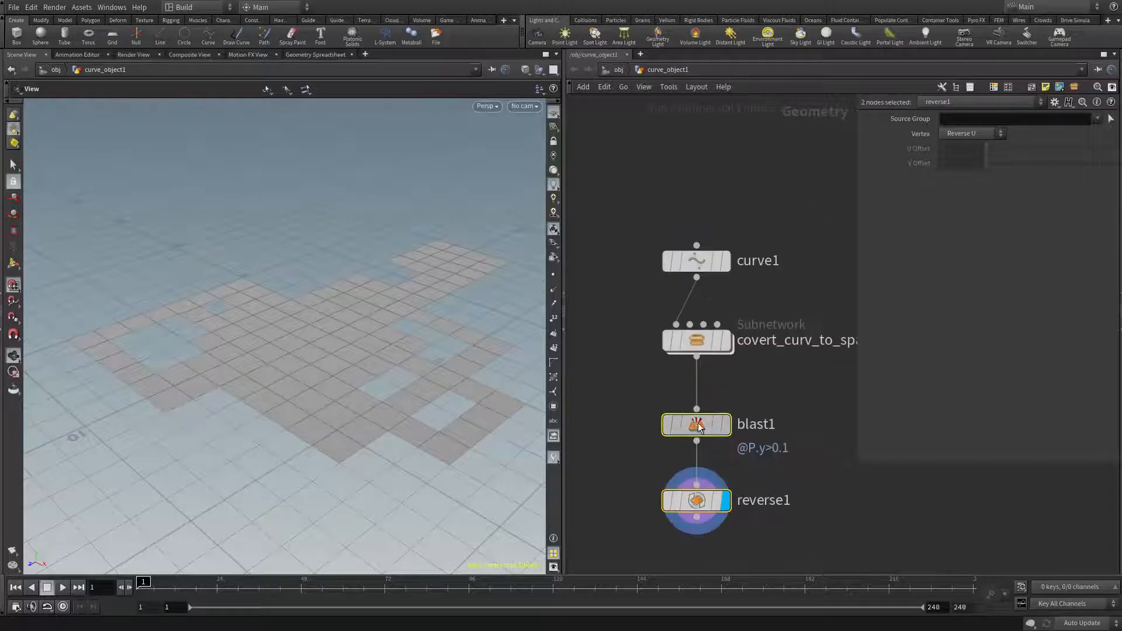
pyautogui.moveTo(697, 429); pyautogui.dragTo(697, 395)
pyautogui.moveTo(647, 423); pyautogui.dragTo(738, 486)
pyautogui.scroll(3, 738, 486)
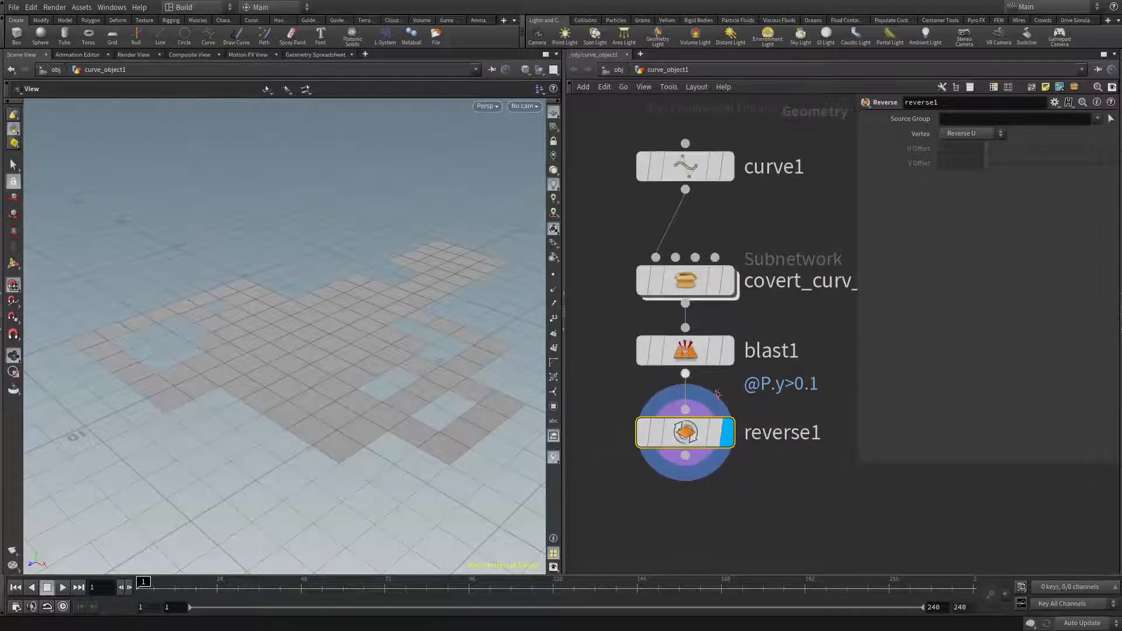
pyautogui.click(687, 350)
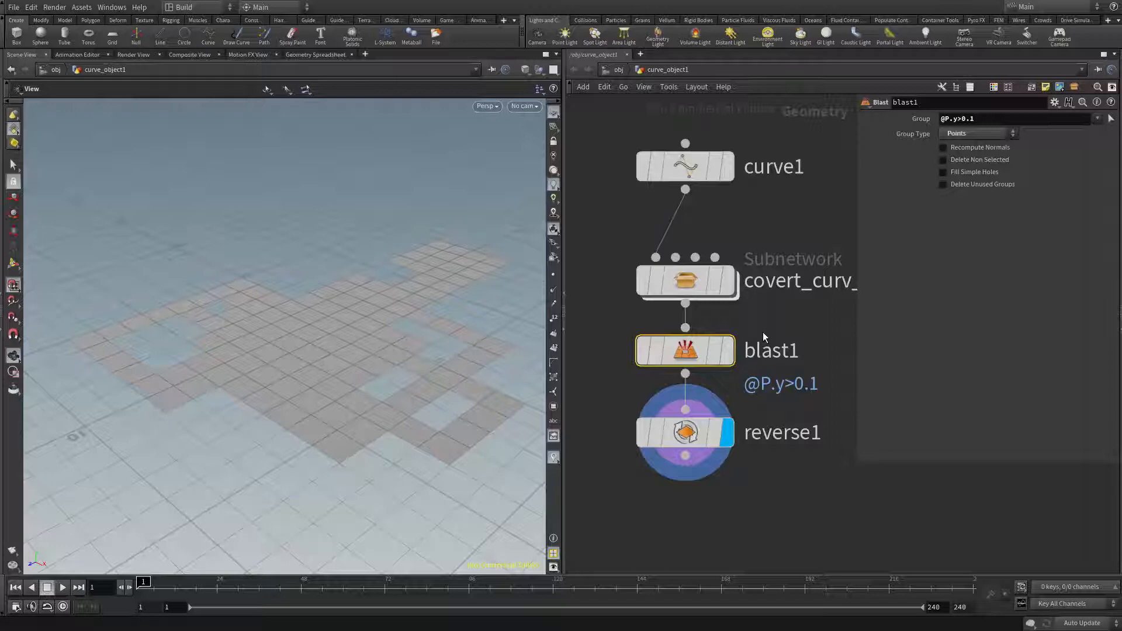
pyautogui.scroll(2, 695, 286)
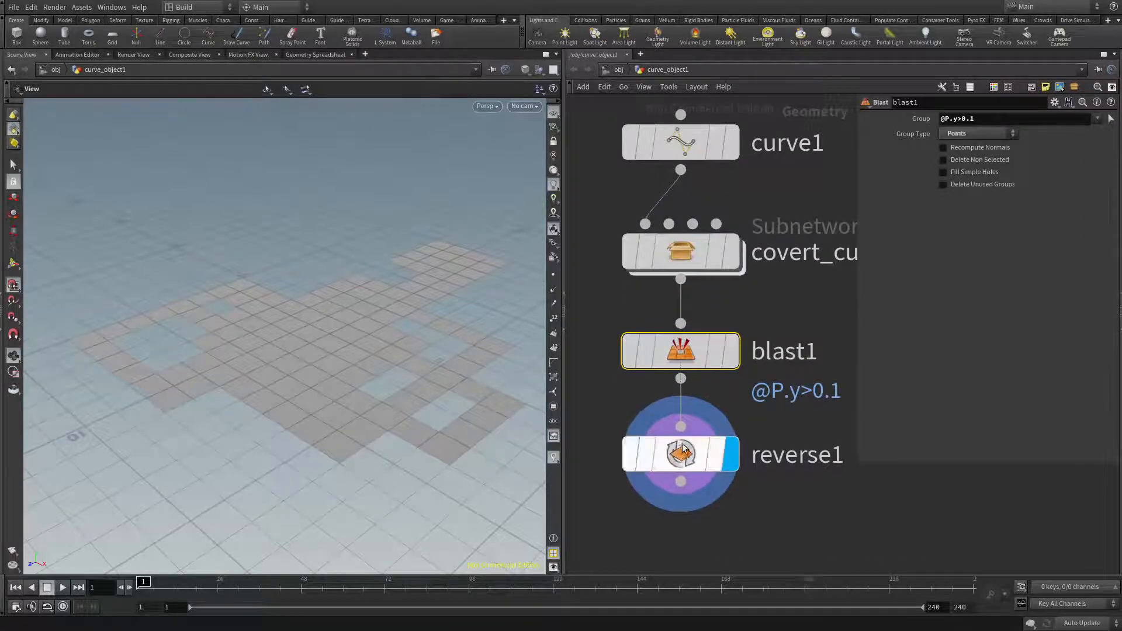
pyautogui.scroll(-4, 735, 395)
pyautogui.scroll(-2, 735, 395)
# Examine the reversed floor surface from several angles, including its outer edges and interior holes, with the Reverse node selected
pyautogui.moveTo(421, 388); pyautogui.dragTo(350, 410)
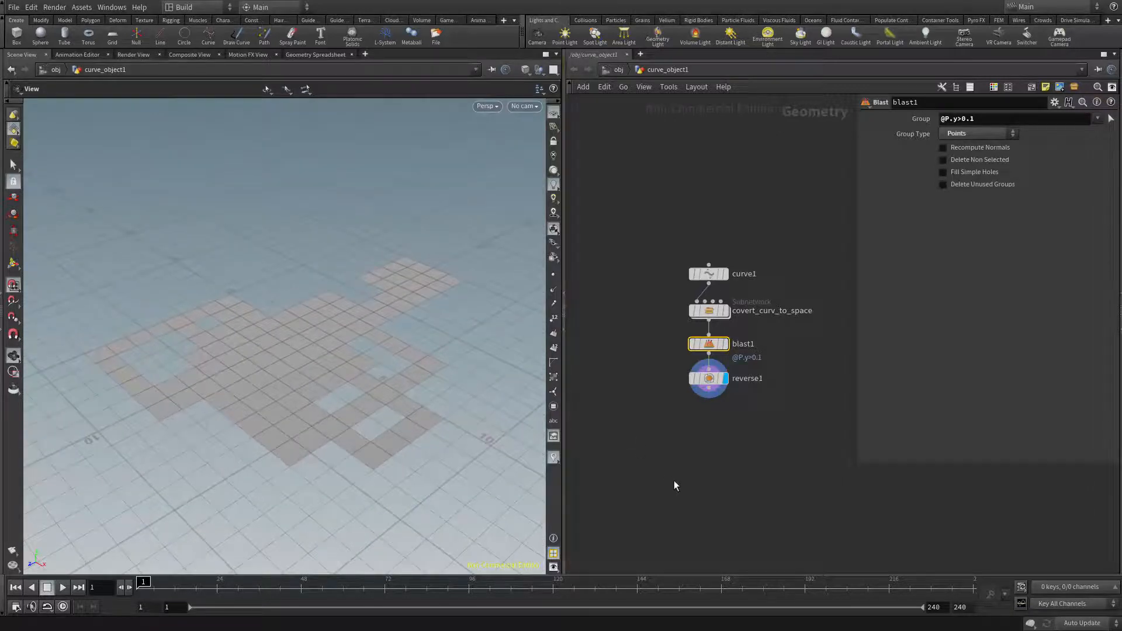
pyautogui.moveTo(723, 473); pyautogui.dragTo(727, 374, button='middle')
pyautogui.scroll(3, 727, 371)
pyautogui.moveTo(721, 313); pyautogui.dragTo(709, 447, button='middle')
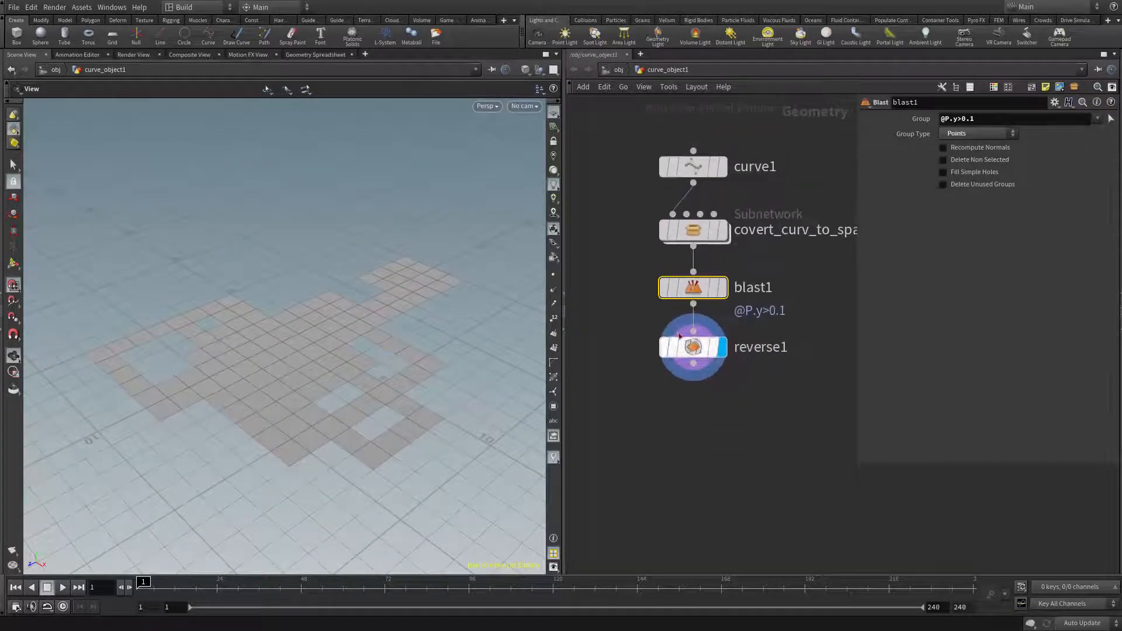
pyautogui.click(690, 347)
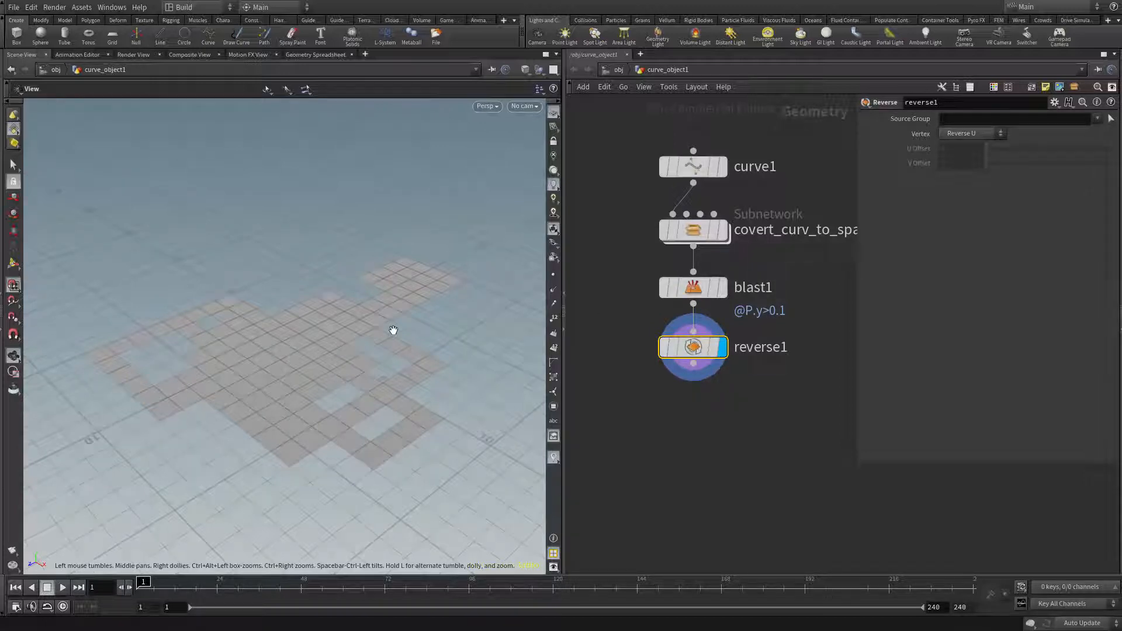
pyautogui.moveTo(332, 355); pyautogui.dragTo(358, 341)
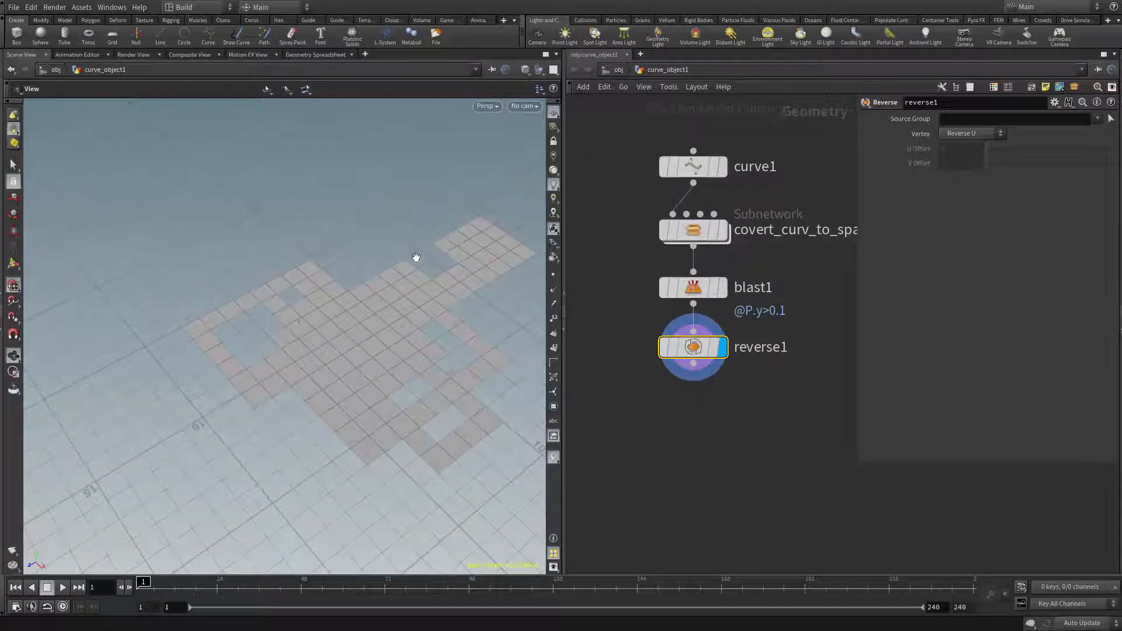
pyautogui.moveTo(317, 340); pyautogui.dragTo(403, 408, button='middle')
pyautogui.moveTo(293, 404); pyautogui.dragTo(619, 443, button='right')
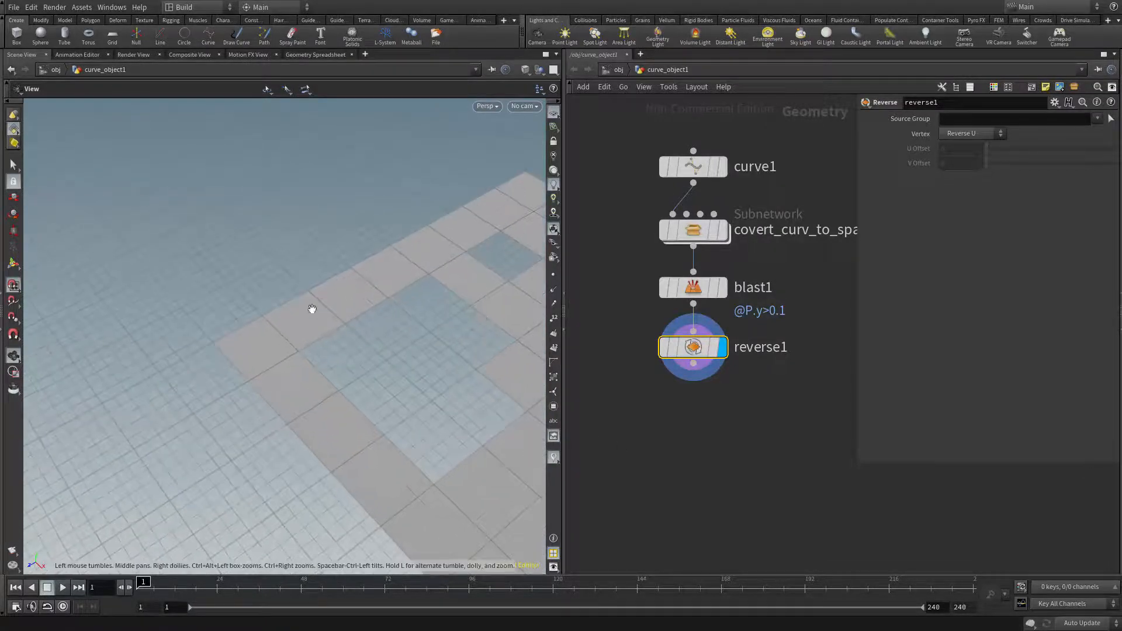
pyautogui.moveTo(289, 321); pyautogui.dragTo(334, 224)
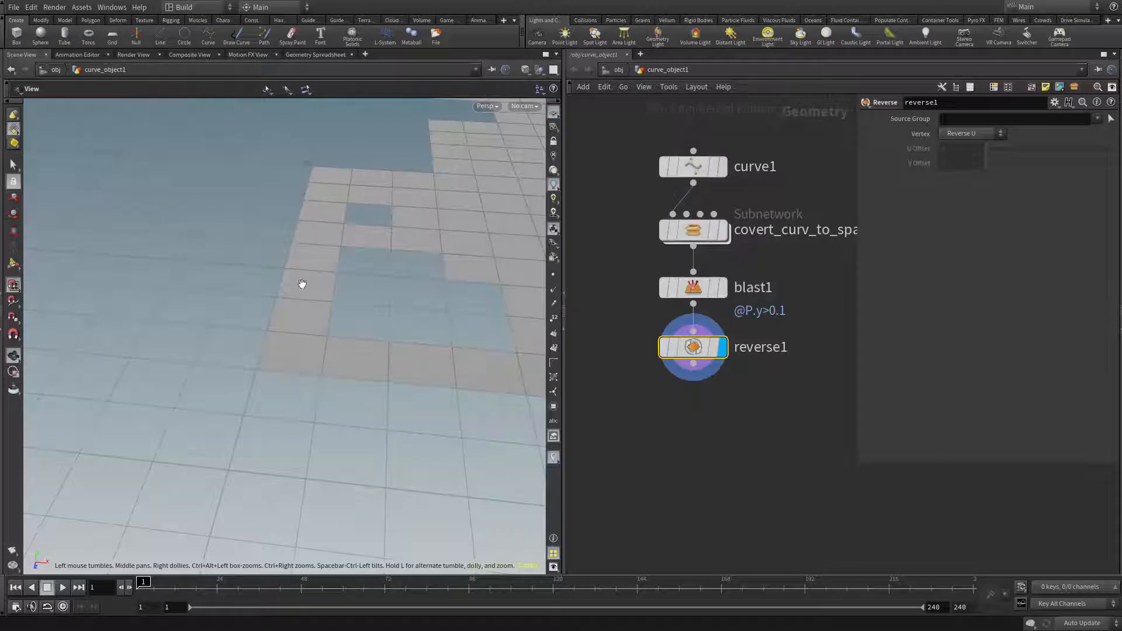
# Inspect the coarse grid of the reversed floor, focusing on the narrow strips around its interior holes
pyautogui.moveTo(495, 368); pyautogui.dragTo(383, 213)
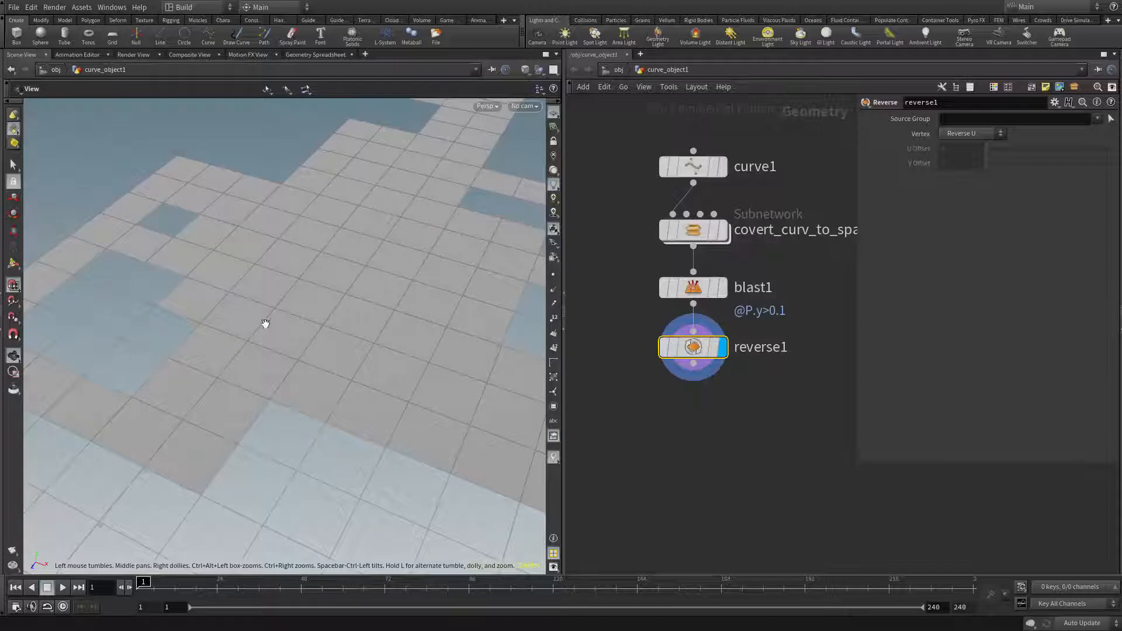
pyautogui.moveTo(441, 367); pyautogui.dragTo(142, 327, button='right')
pyautogui.moveTo(143, 328); pyautogui.dragTo(245, 326)
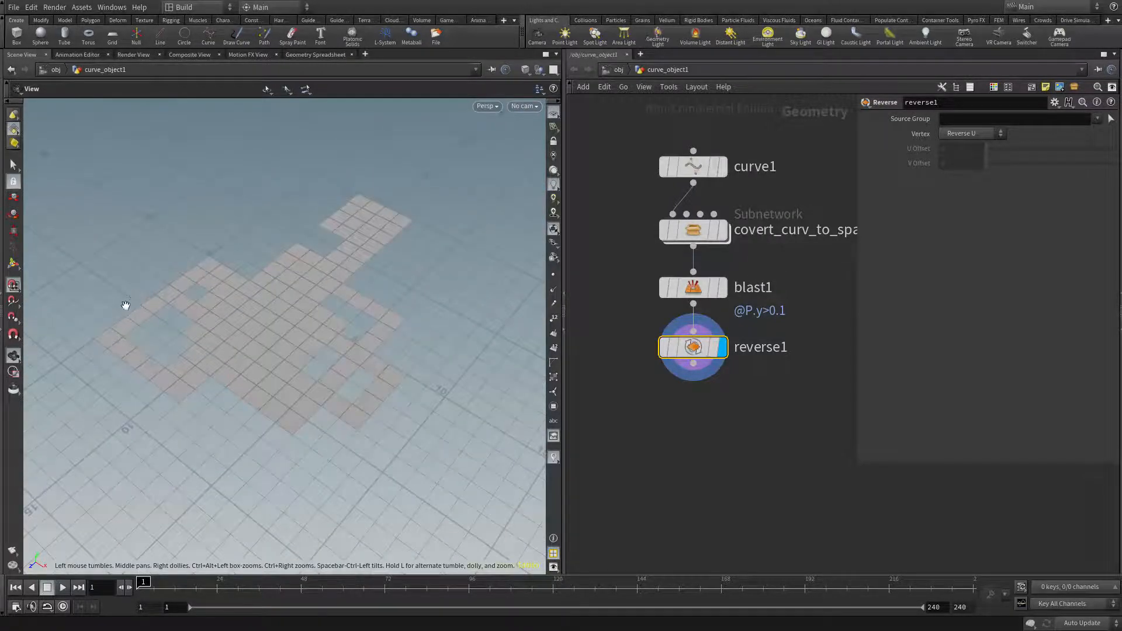
pyautogui.moveTo(645, 458); pyautogui.dragTo(650, 400, button='middle')
pyautogui.scroll(3, 650, 401)
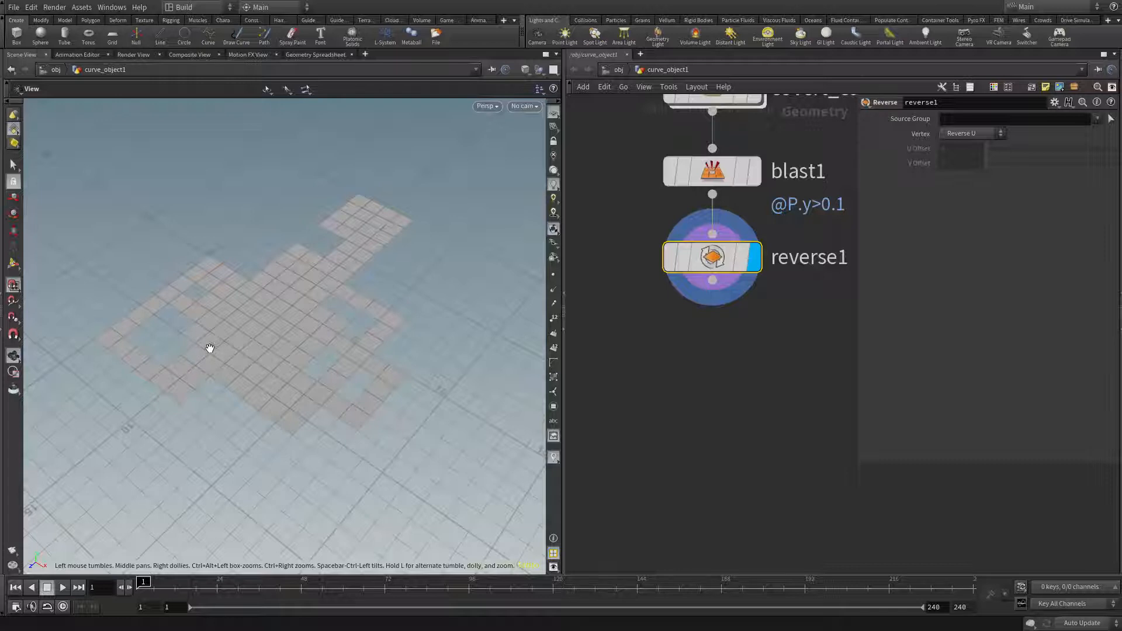
pyautogui.scroll(5, 226, 358)
pyautogui.moveTo(226, 358); pyautogui.dragTo(301, 409, button='middle')
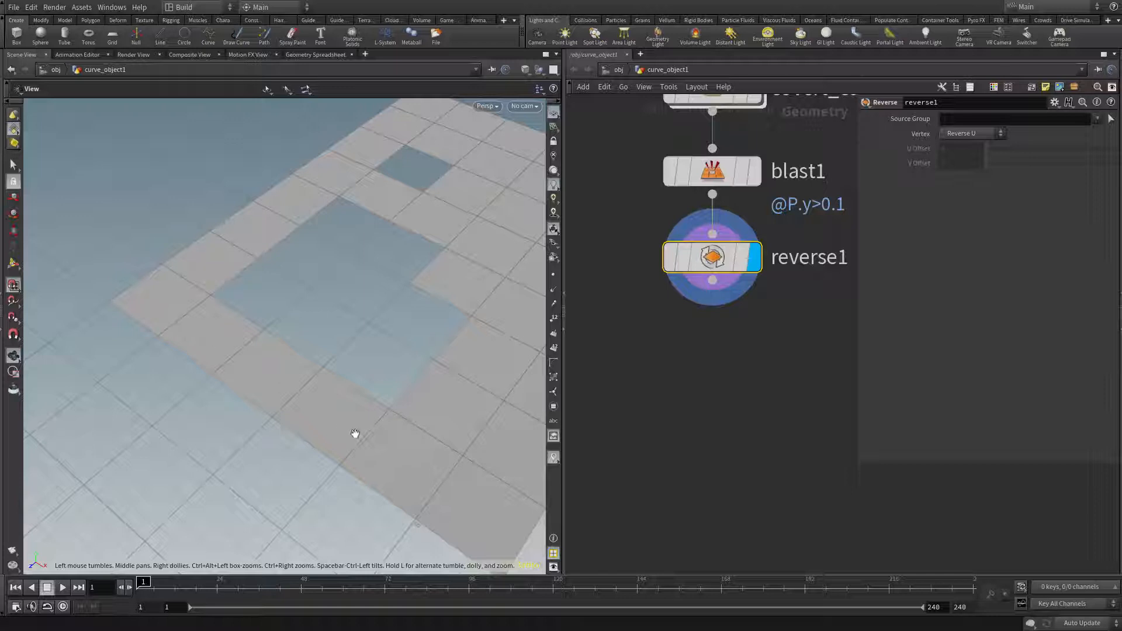
pyautogui.scroll(-2, 689, 391)
pyautogui.scroll(1, 696, 391)
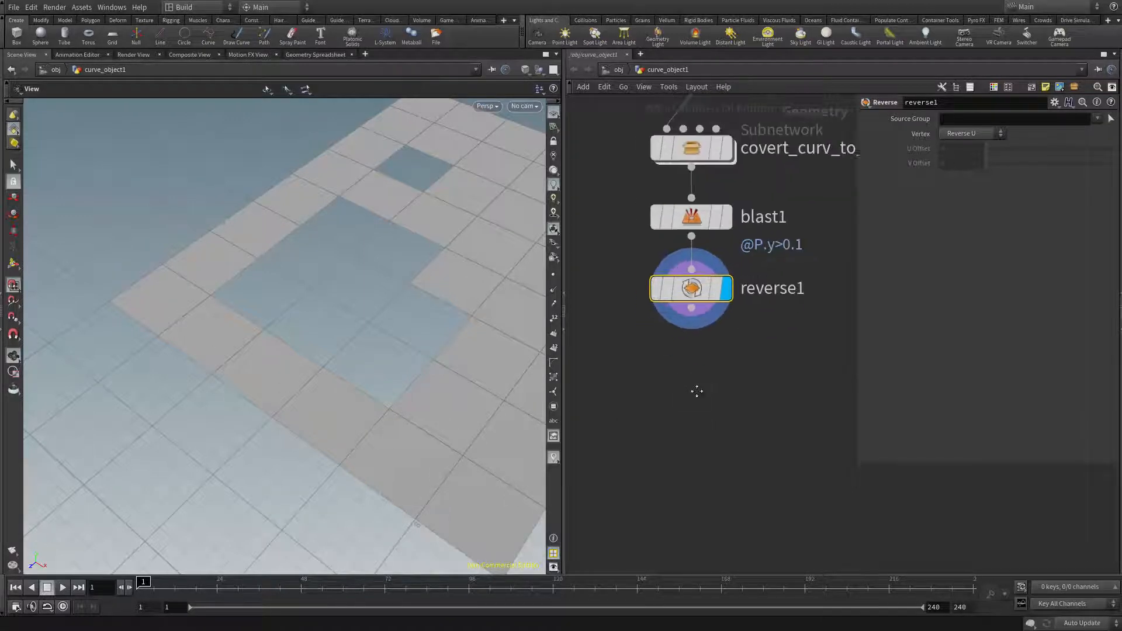
# Add a Subdivide node below the Reverse node, wire the Reverse output into its first input and display it
pyautogui.press('Tab')
pyautogui.write('subdi')
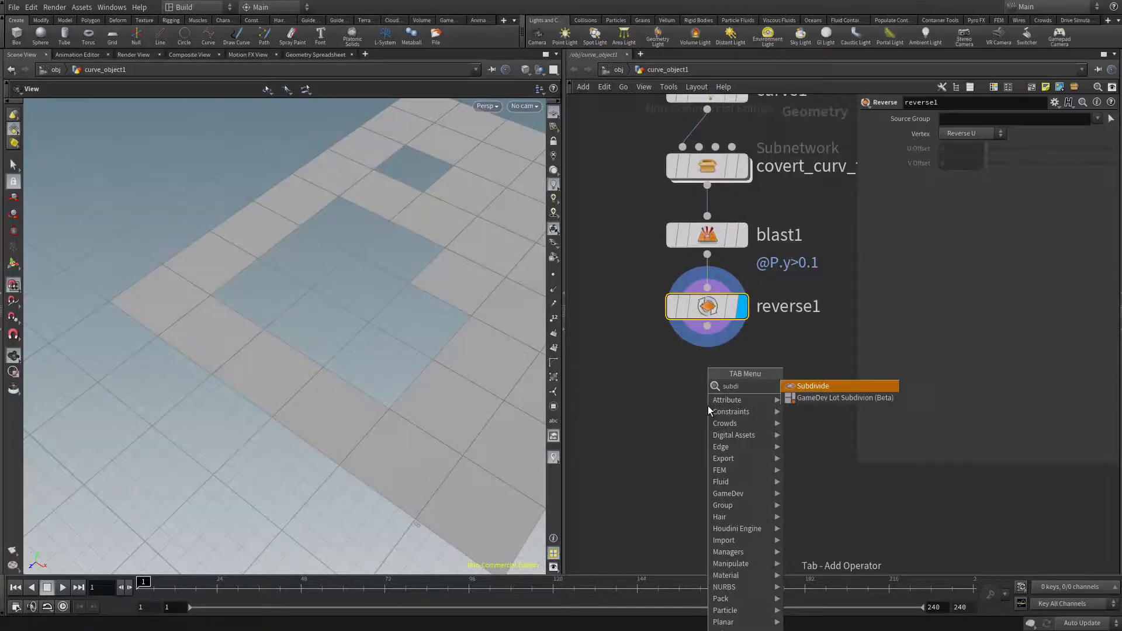
pyautogui.press('Return')
pyautogui.click(707, 406)
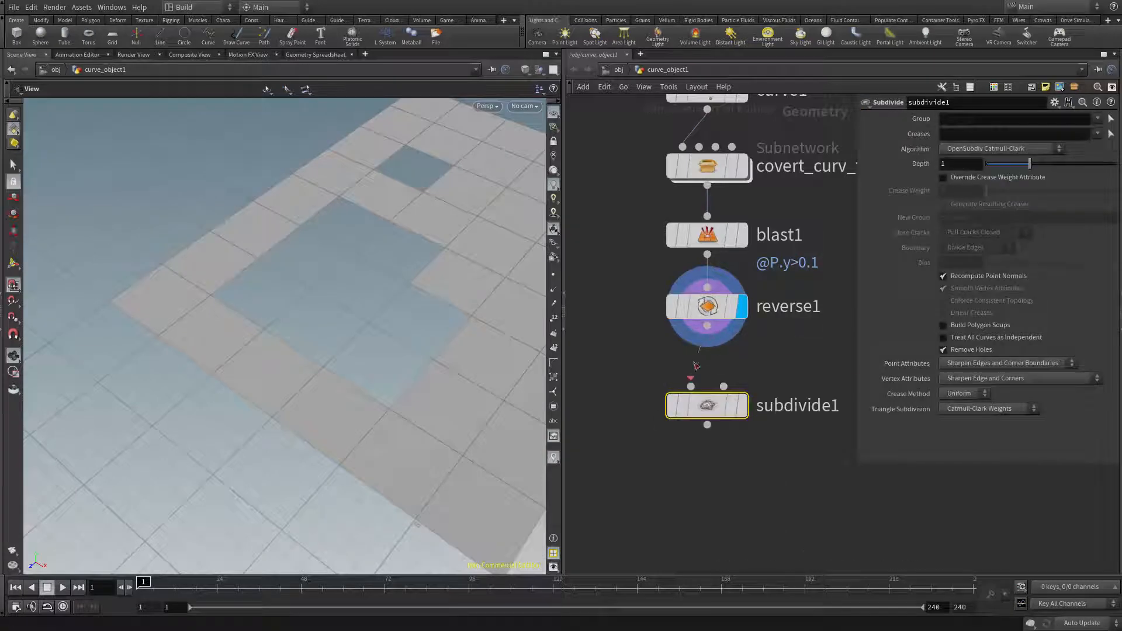
pyautogui.moveTo(695, 366); pyautogui.dragTo(691, 387)
pyautogui.click(741, 406)
pyautogui.moveTo(368, 386); pyautogui.dragTo(341, 346)
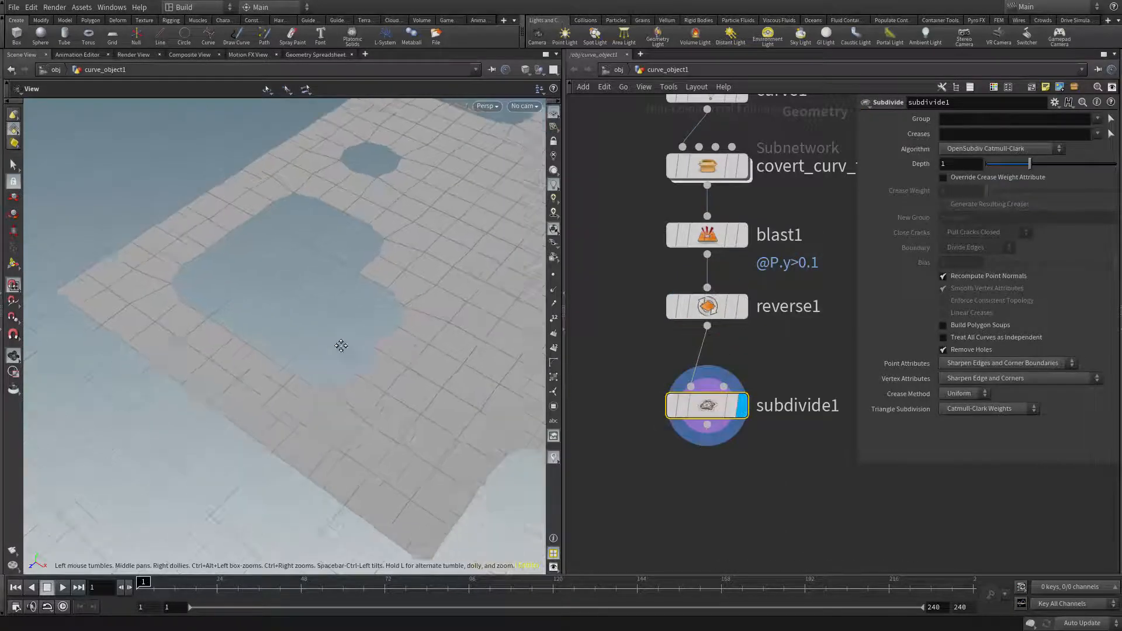
pyautogui.moveTo(341, 346); pyautogui.dragTo(223, 343, button='middle')
pyautogui.scroll(-5, 196, 346)
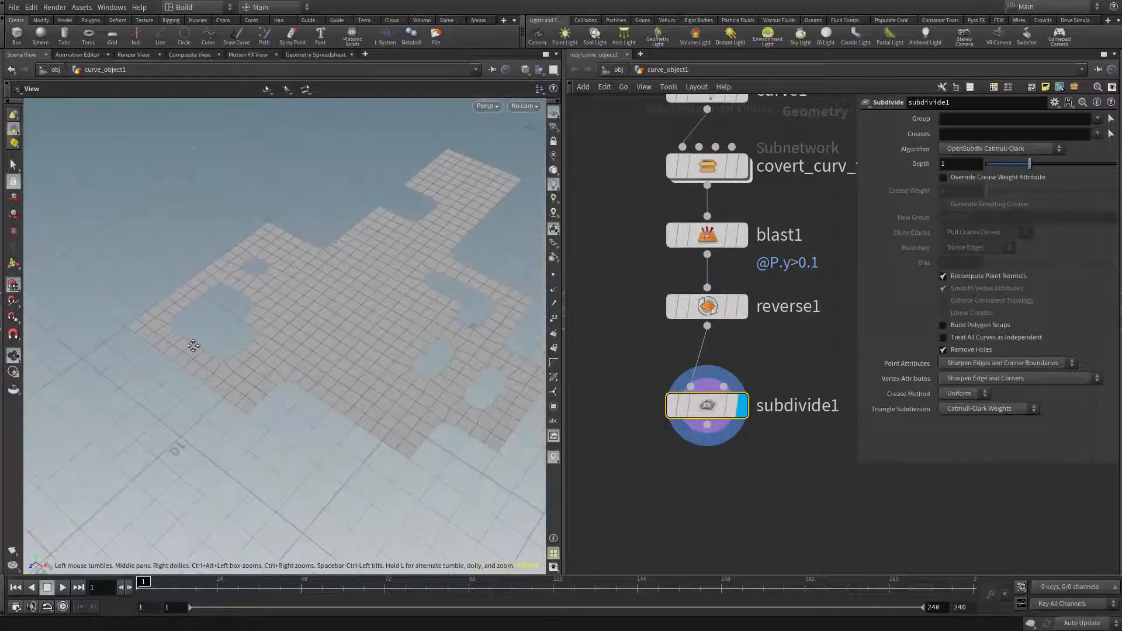
# Set the Subdivide node's algorithm to OpenSubdiv Bilinear and check the floor's corners and hole edges
pyautogui.click(980, 151)
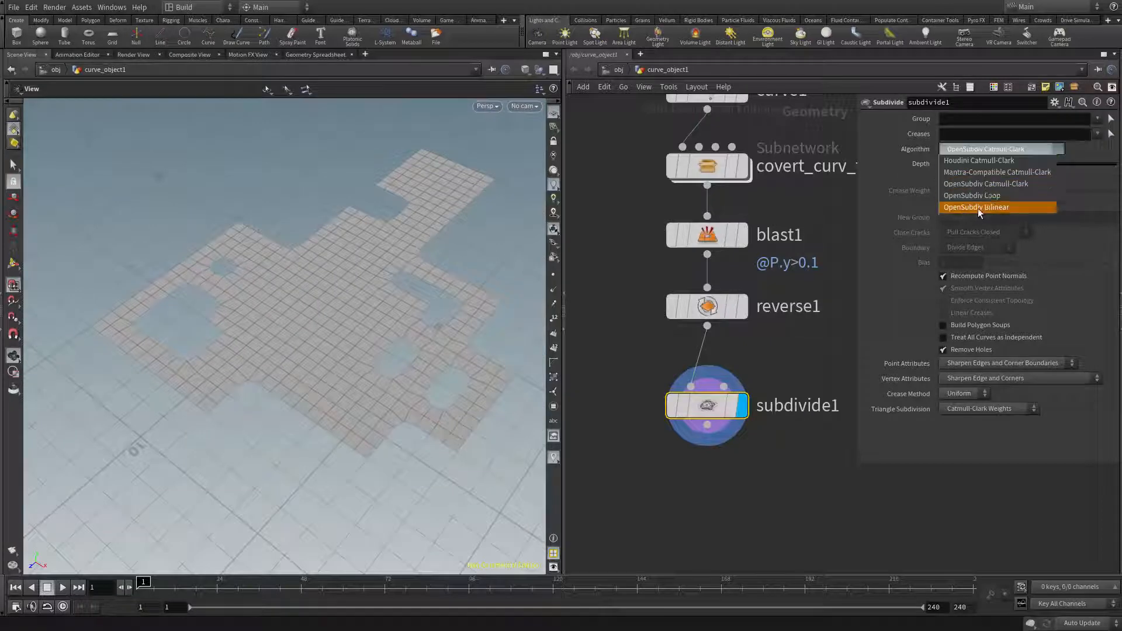
pyautogui.click(974, 172)
pyautogui.click(973, 150)
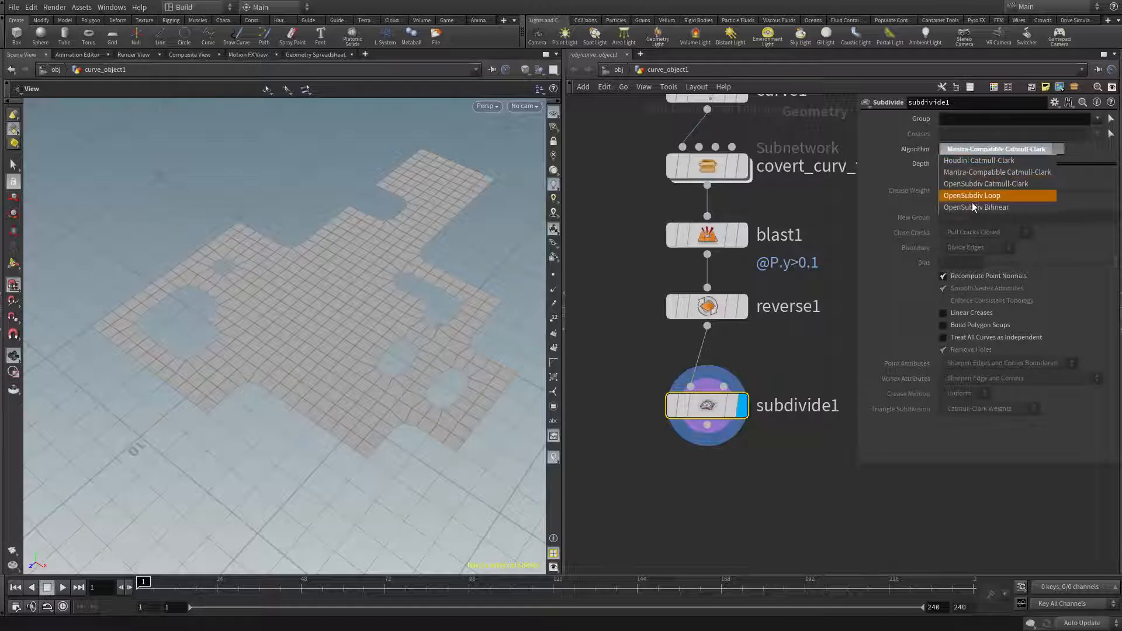
pyautogui.click(972, 207)
pyautogui.moveTo(248, 314); pyautogui.dragTo(290, 316)
pyautogui.moveTo(289, 316); pyautogui.dragTo(360, 317, button='right')
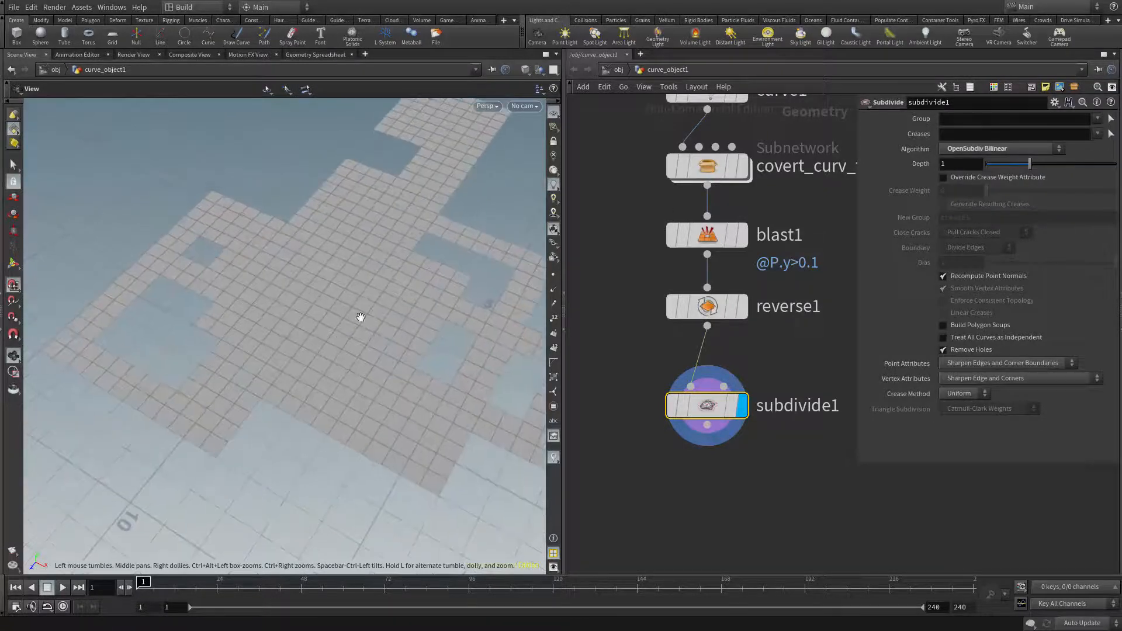
pyautogui.moveTo(197, 380); pyautogui.dragTo(171, 368)
pyautogui.moveTo(290, 265); pyautogui.dragTo(389, 448)
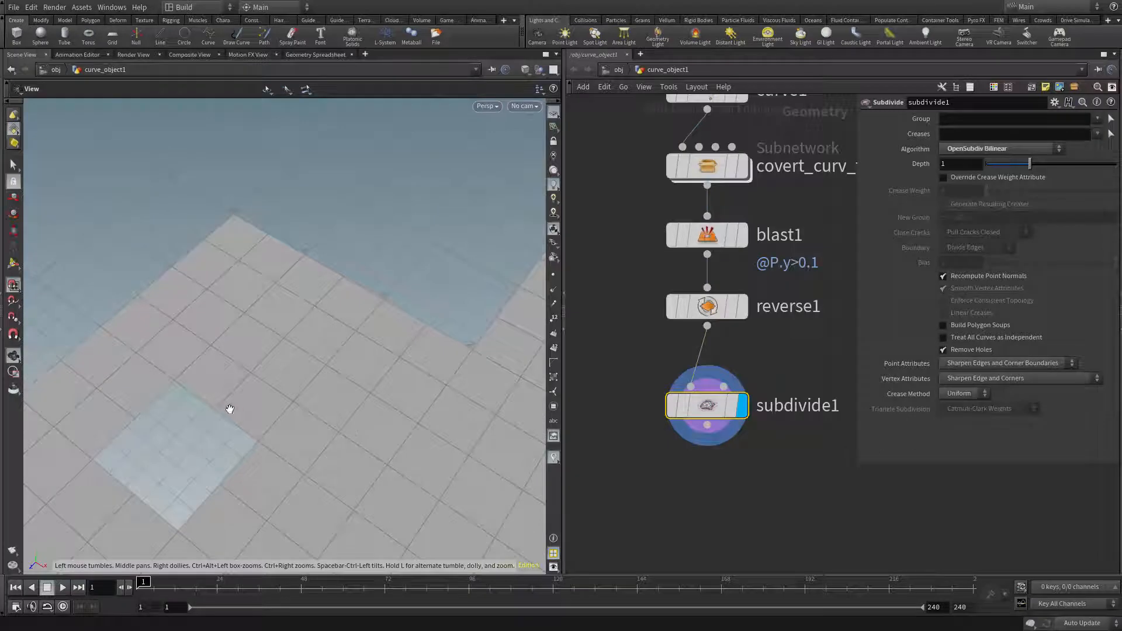
pyautogui.moveTo(236, 414)
pyautogui.mouseDown()
pyautogui.moveTo(328, 381)
pyautogui.moveTo(218, 421)
pyautogui.mouseUp()
pyautogui.moveTo(307, 427); pyautogui.dragTo(325, 398)
# Add a Group Create node below the Subdivide node, wire it to the Subdivide output and display it
pyautogui.moveTo(645, 470); pyautogui.dragTo(648, 434, button='middle')
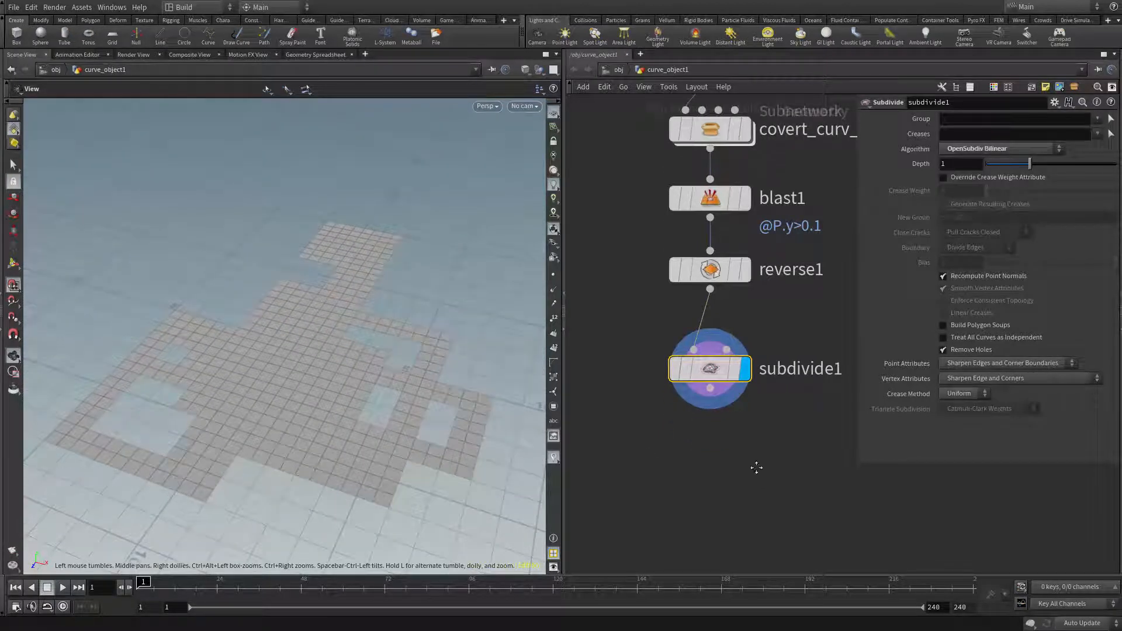
pyautogui.press('Tab')
pyautogui.write('group')
pyautogui.press('Return')
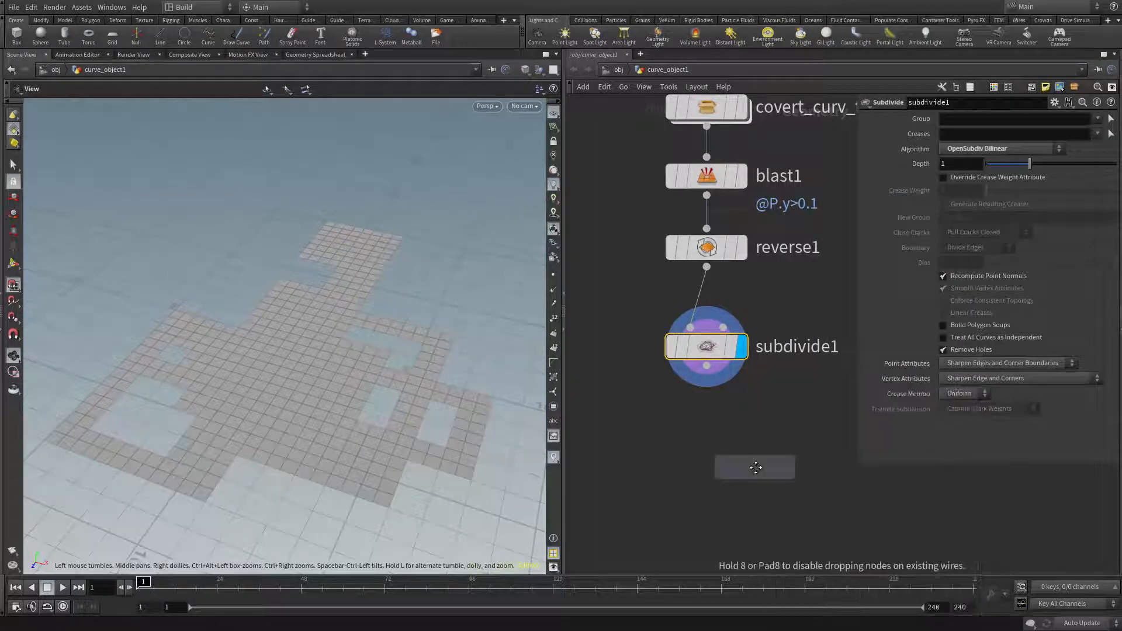
pyautogui.click(707, 442)
pyautogui.moveTo(707, 367); pyautogui.dragTo(690, 423)
pyautogui.click(742, 443)
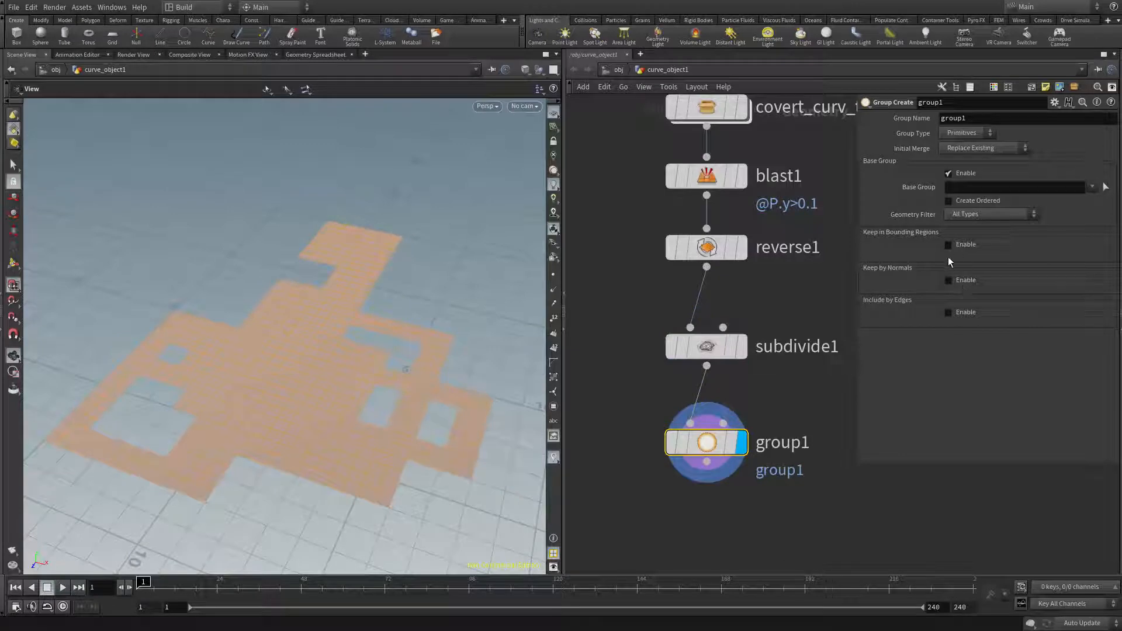
# Disable the base group on the Group Create node and enable Include by Edges with Unshared Edges
pyautogui.click(962, 174)
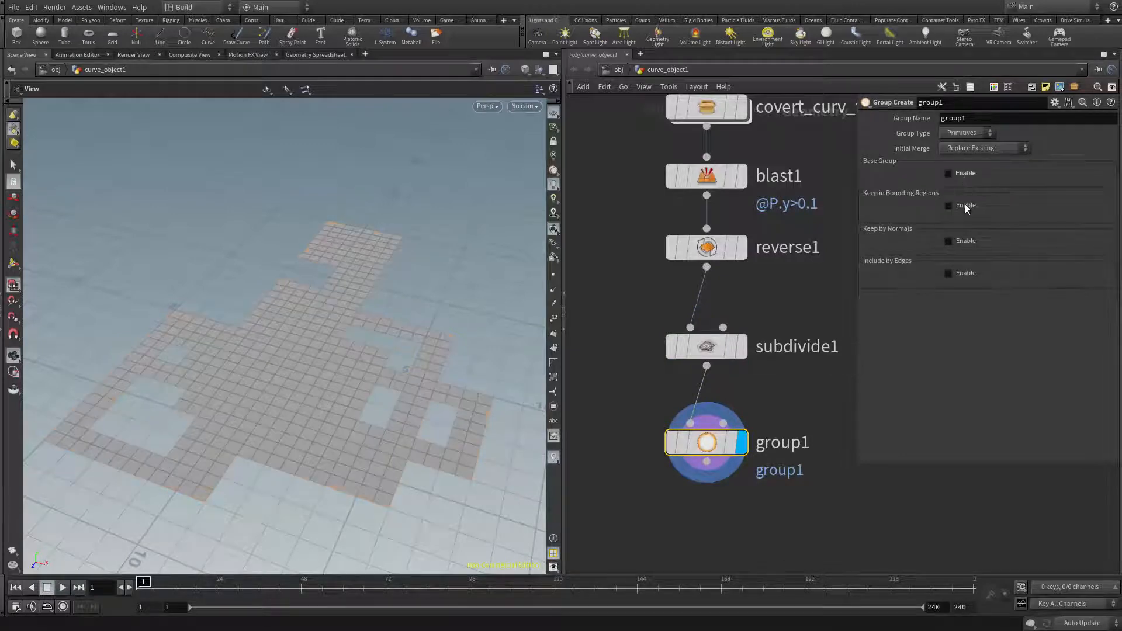
pyautogui.click(949, 274)
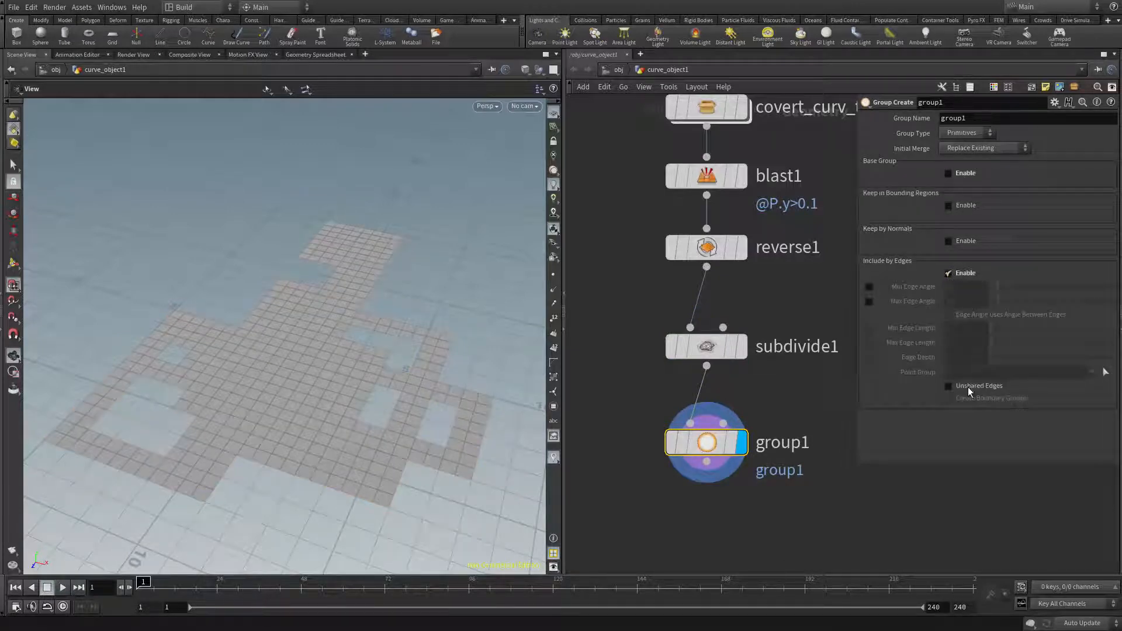
pyautogui.click(968, 387)
pyautogui.moveTo(329, 399); pyautogui.dragTo(226, 376)
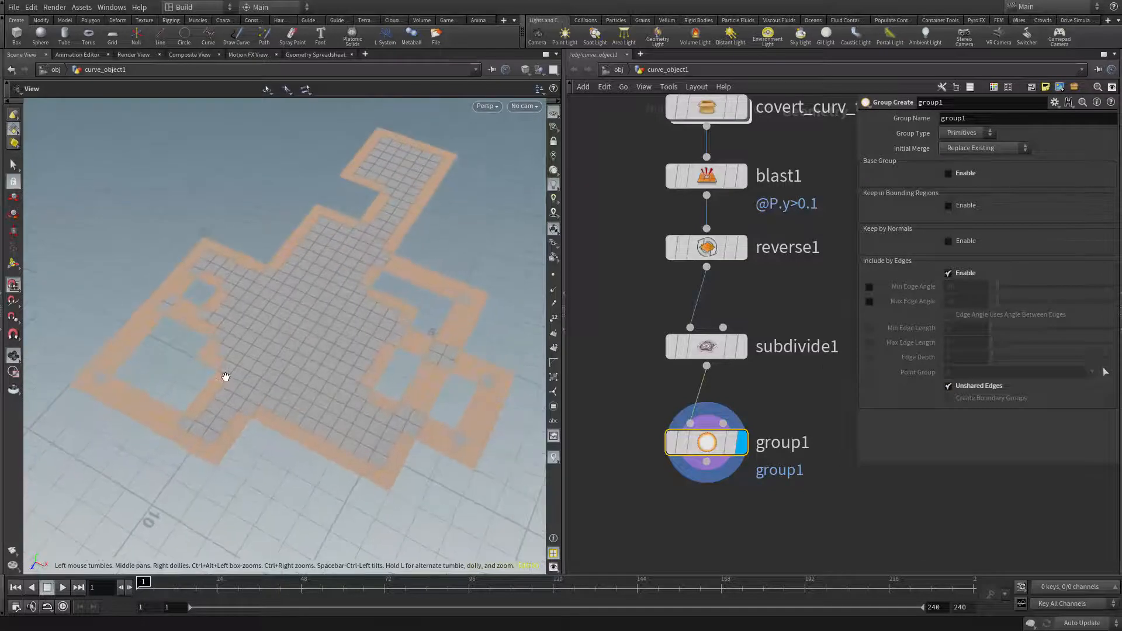
# Change the group type to Edges and name the group edge
pyautogui.click(958, 134)
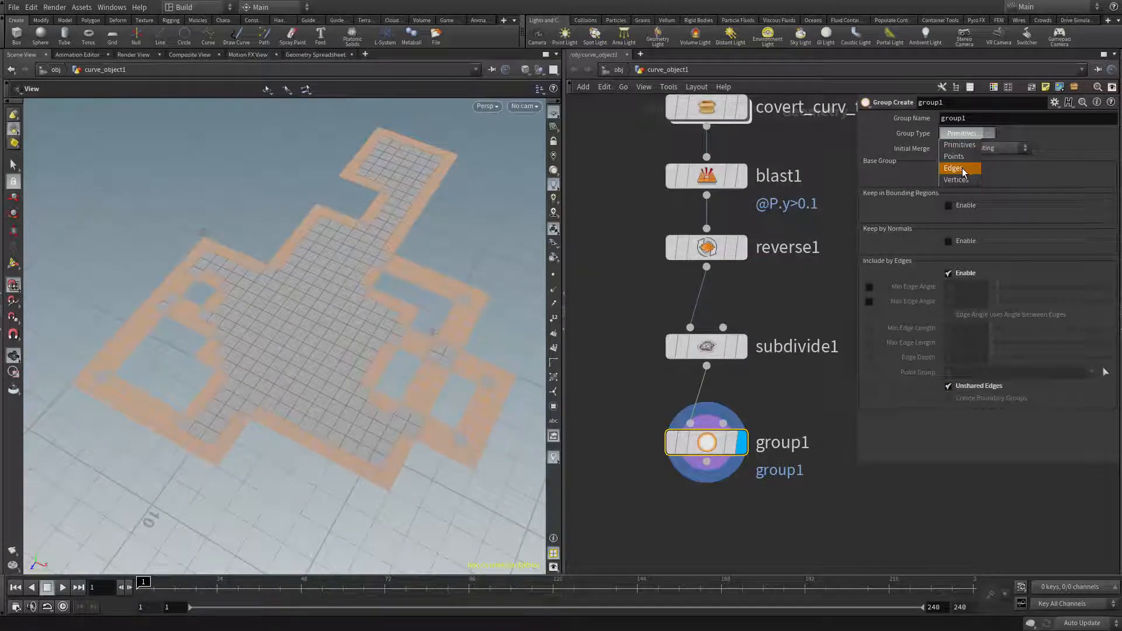
pyautogui.click(962, 167)
pyautogui.moveTo(343, 295); pyautogui.dragTo(243, 266)
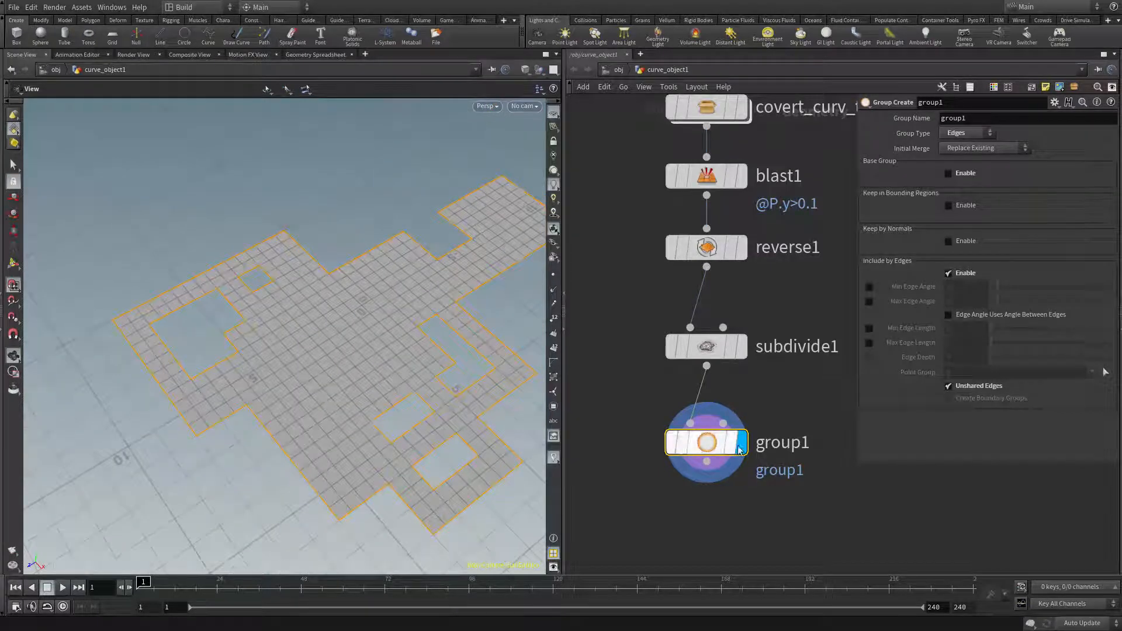
pyautogui.doubleClick(974, 119)
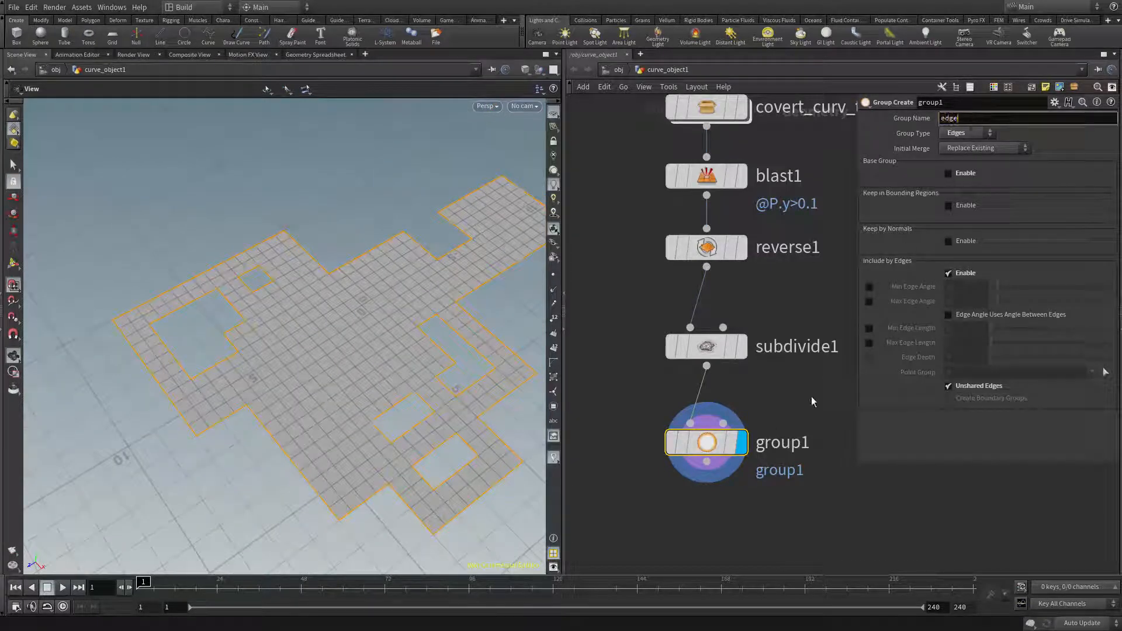
pyautogui.press('Return')
# Add a Group Promote node below the Group Create node, wire it to that node's output and display it
pyautogui.moveTo(703, 532); pyautogui.dragTo(711, 490, button='middle')
pyautogui.press('Tab')
pyautogui.write('g')
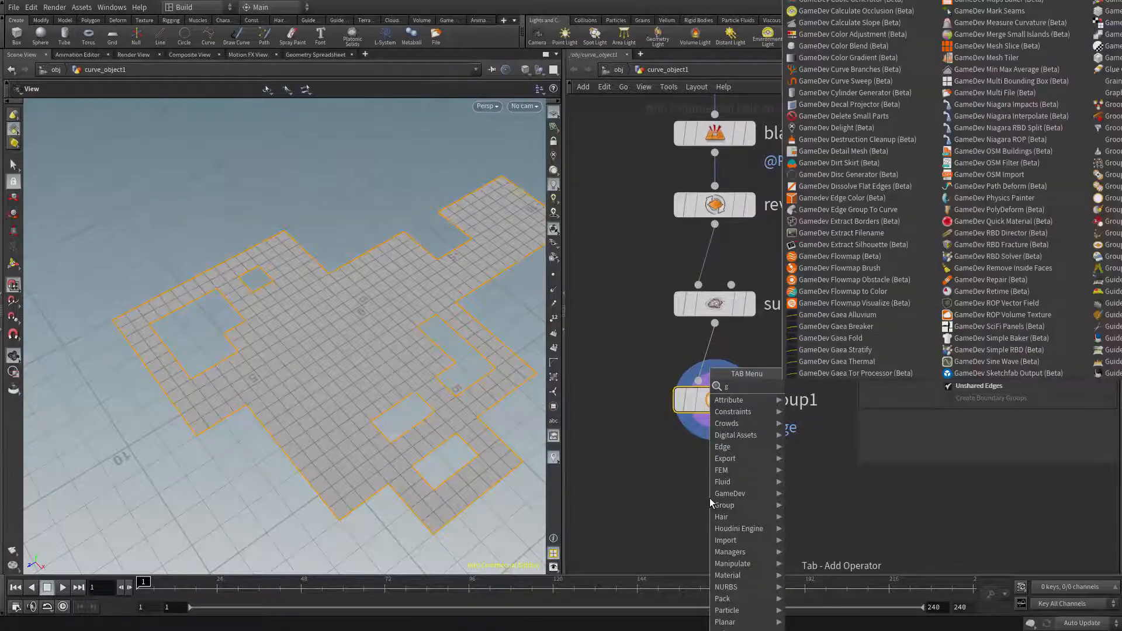
pyautogui.write('roup prom')
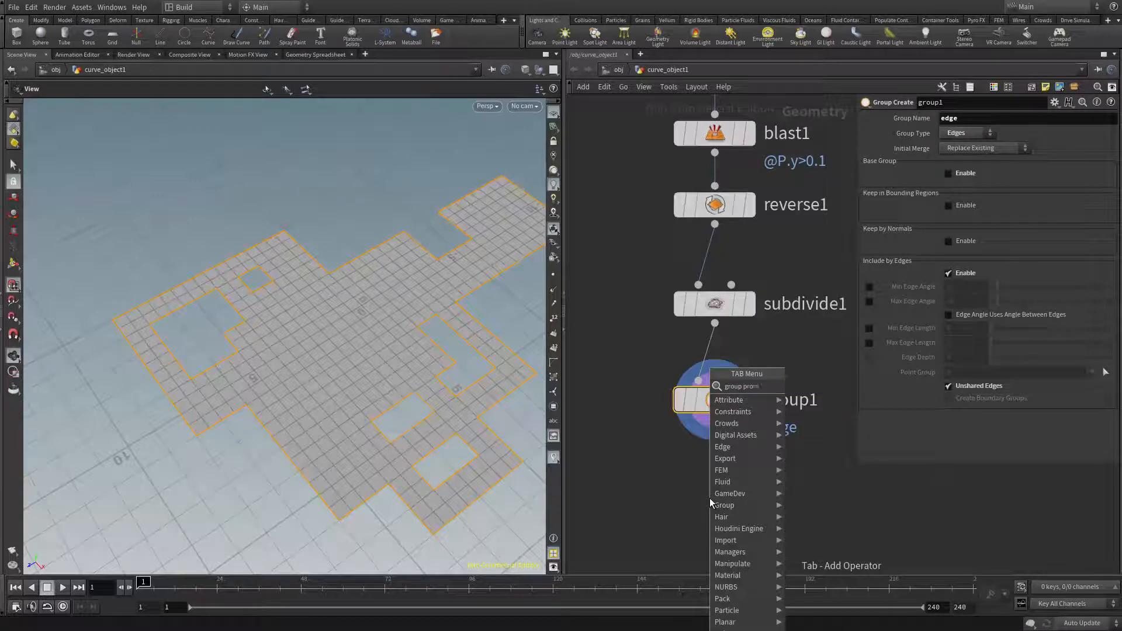
pyautogui.press('Return')
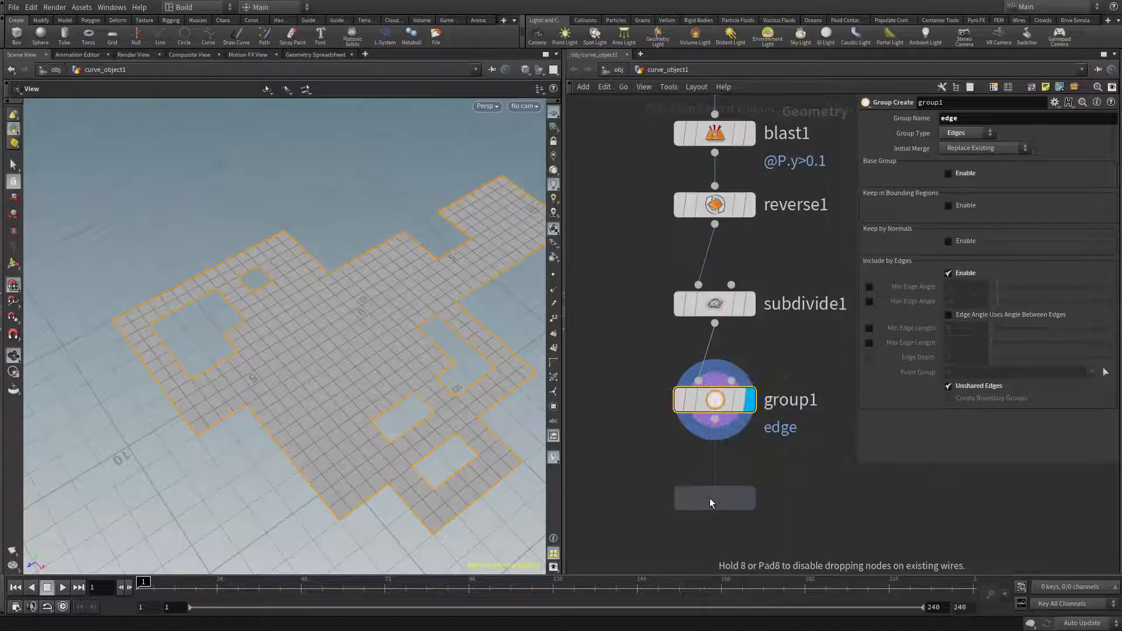
pyautogui.click(709, 498)
pyautogui.moveTo(714, 479); pyautogui.dragTo(714, 476)
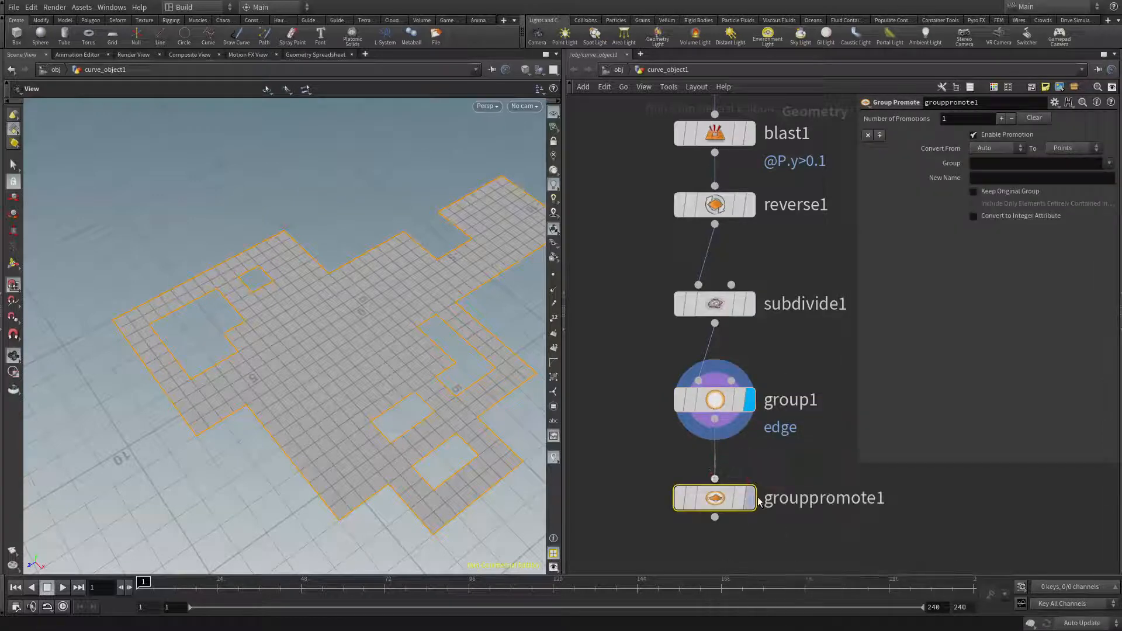
pyautogui.click(751, 499)
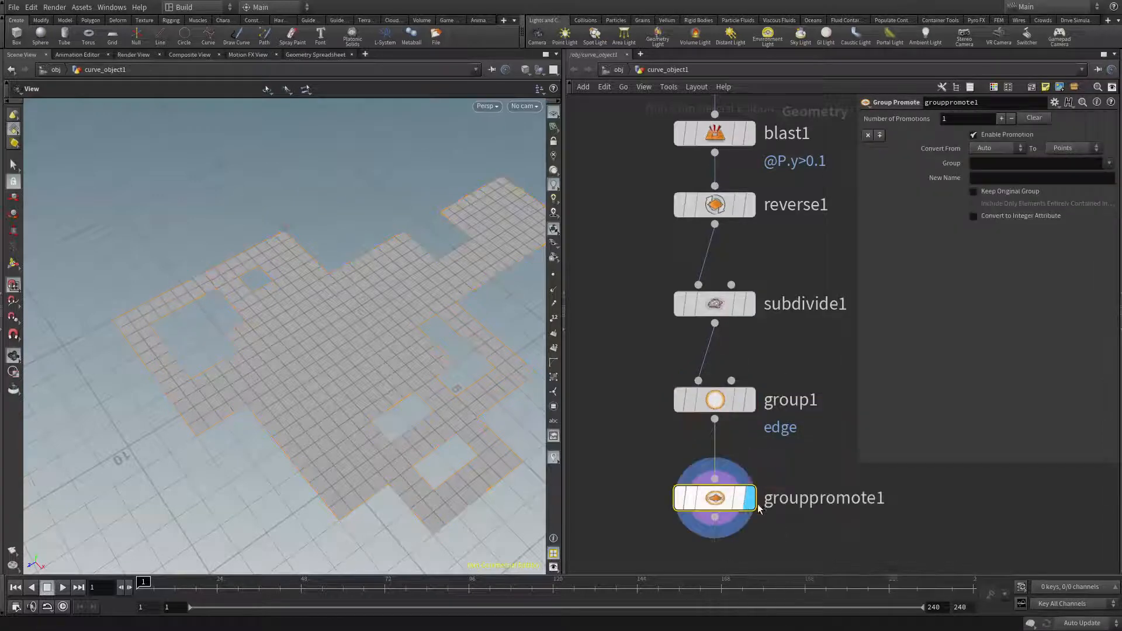
# Set the Group Promote node to convert the edge group from Edges to Primitives
pyautogui.click(980, 150)
pyautogui.click(984, 195)
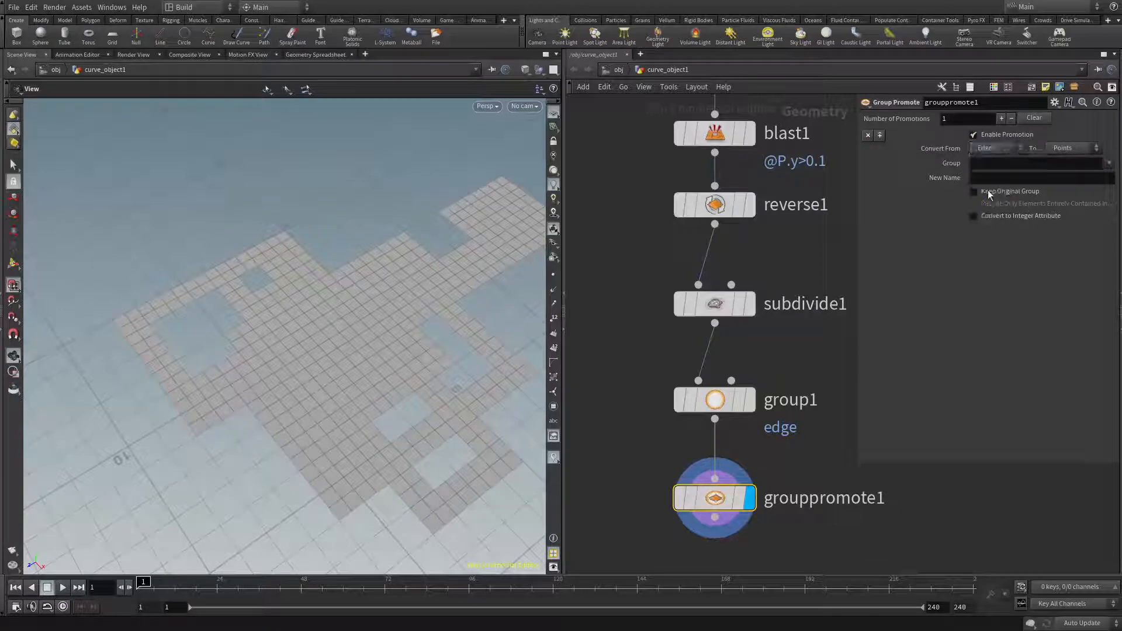
pyautogui.click(1068, 163)
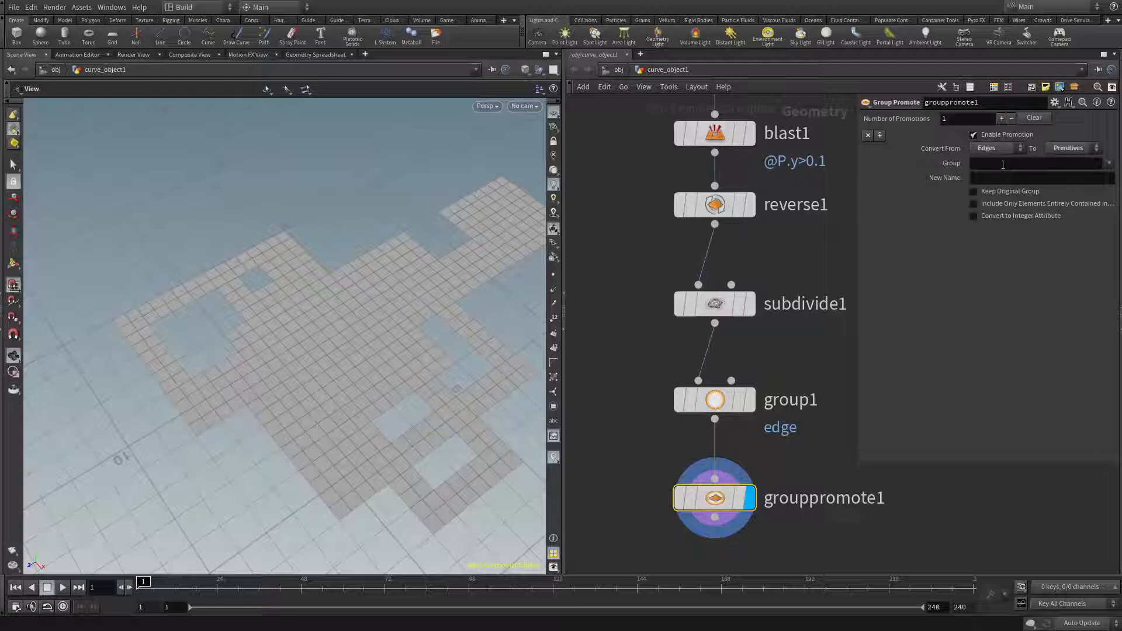
pyautogui.click(1110, 163)
pyautogui.click(1113, 196)
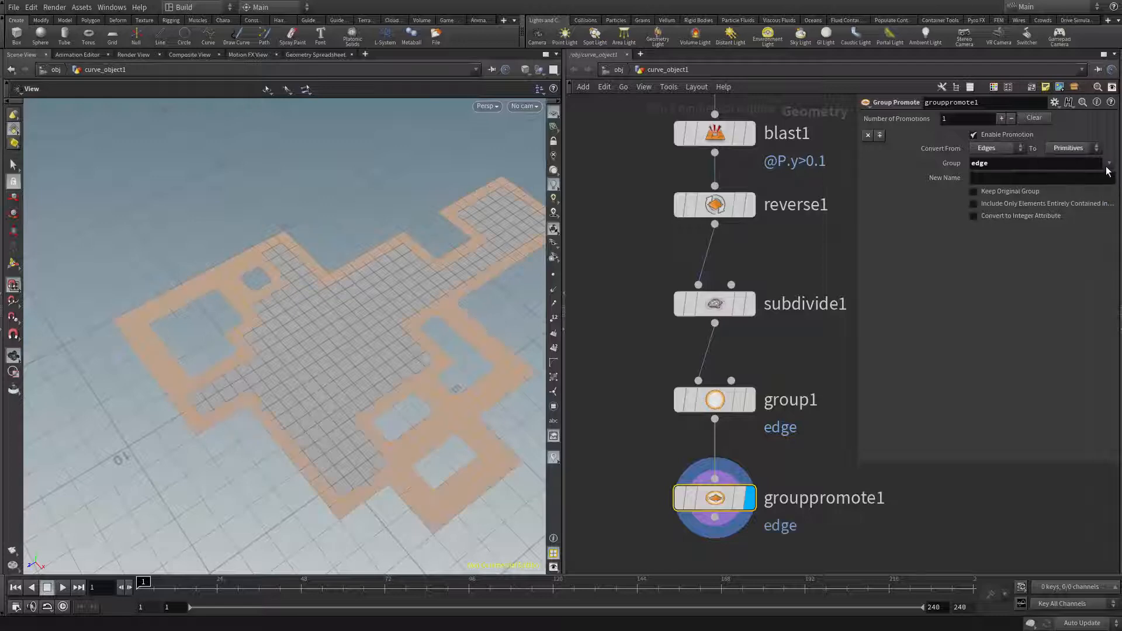
# Examine the promoted border polygons along the floor's outer boundary and around its interior holes
pyautogui.moveTo(363, 320); pyautogui.dragTo(168, 275)
pyautogui.moveTo(258, 199); pyautogui.dragTo(323, 259)
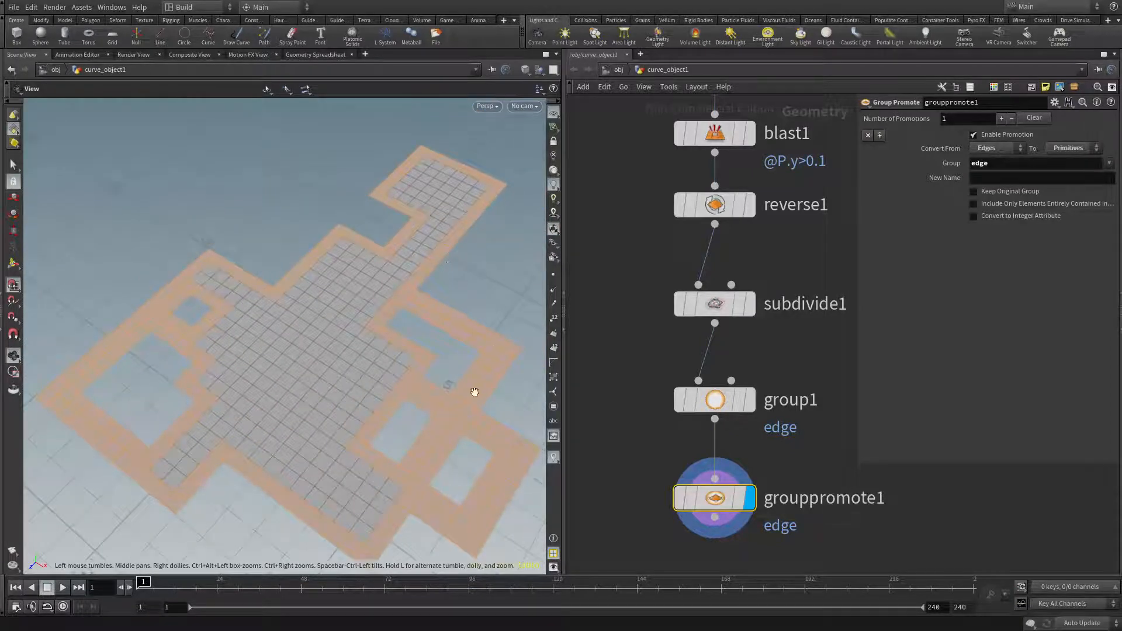
pyautogui.moveTo(409, 372); pyautogui.dragTo(323, 315, button='middle')
pyautogui.moveTo(323, 316); pyautogui.dragTo(491, 453, button='right')
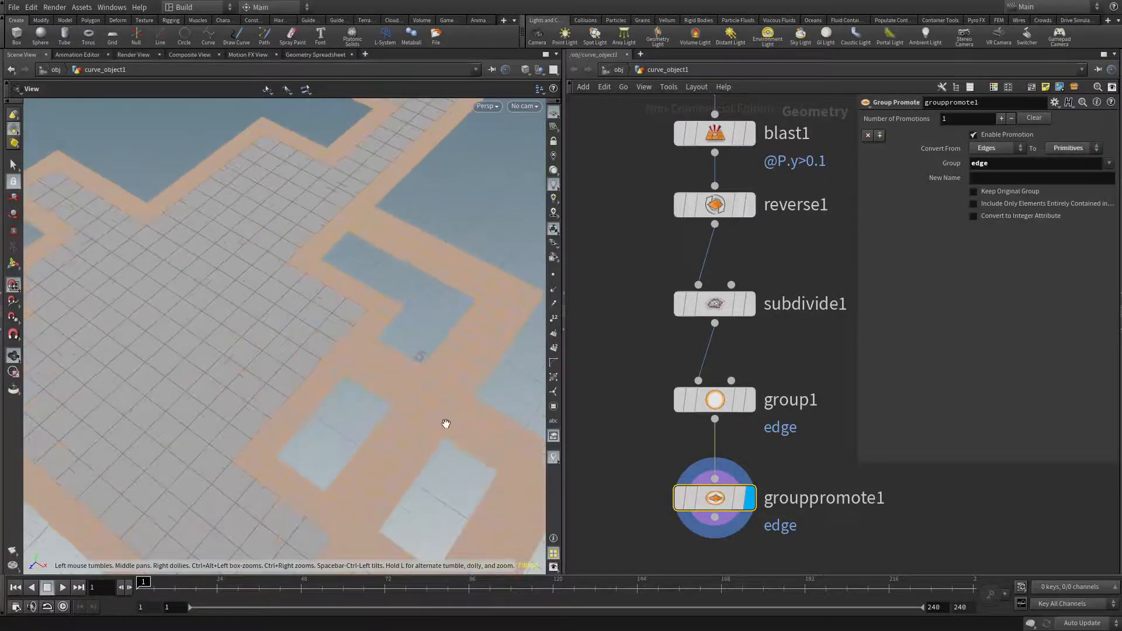
pyautogui.moveTo(446, 423); pyautogui.dragTo(346, 383, button='middle')
pyautogui.moveTo(461, 289); pyautogui.dragTo(190, 306, button='right')
pyautogui.moveTo(190, 305); pyautogui.dragTo(216, 285)
pyautogui.moveTo(216, 285); pyautogui.dragTo(337, 295, button='right')
pyautogui.moveTo(336, 295); pyautogui.dragTo(285, 337)
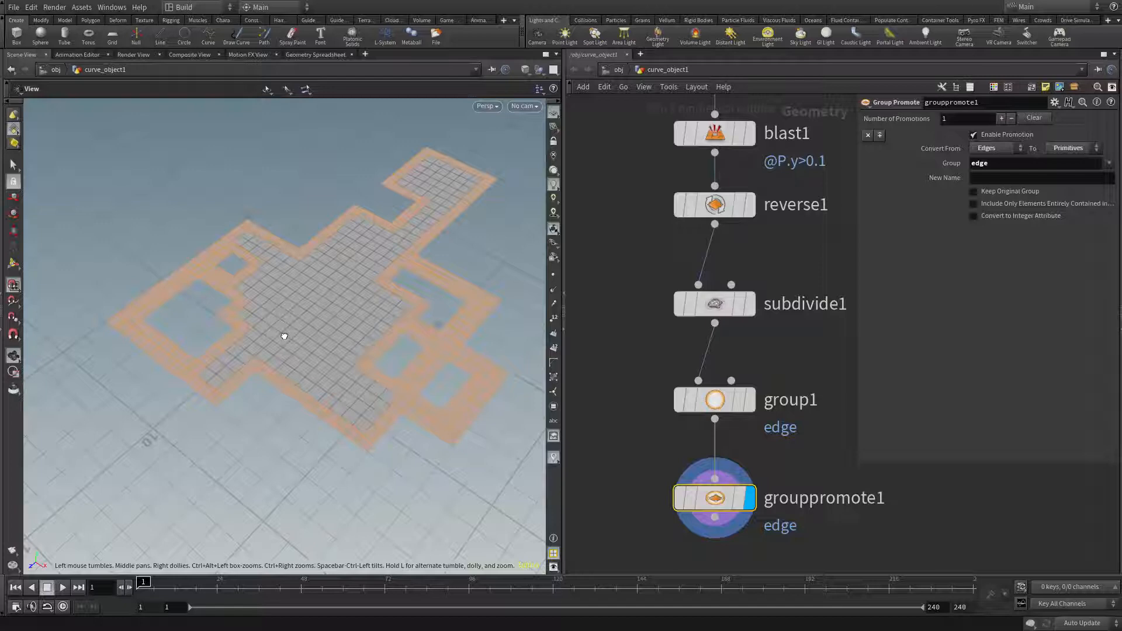
# Add a Blast node below the Group Promote node, wire it to that node's output and display it
pyautogui.scroll(-3, 648, 498)
pyautogui.scroll(2, 686, 440)
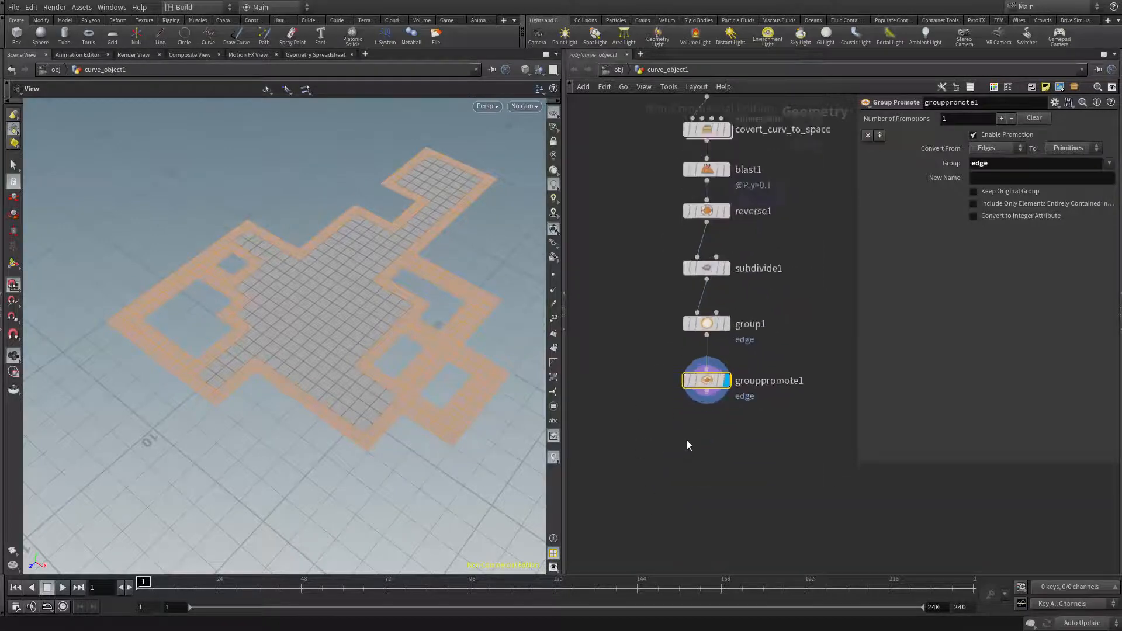
pyautogui.press('Tab')
pyautogui.write('bla')
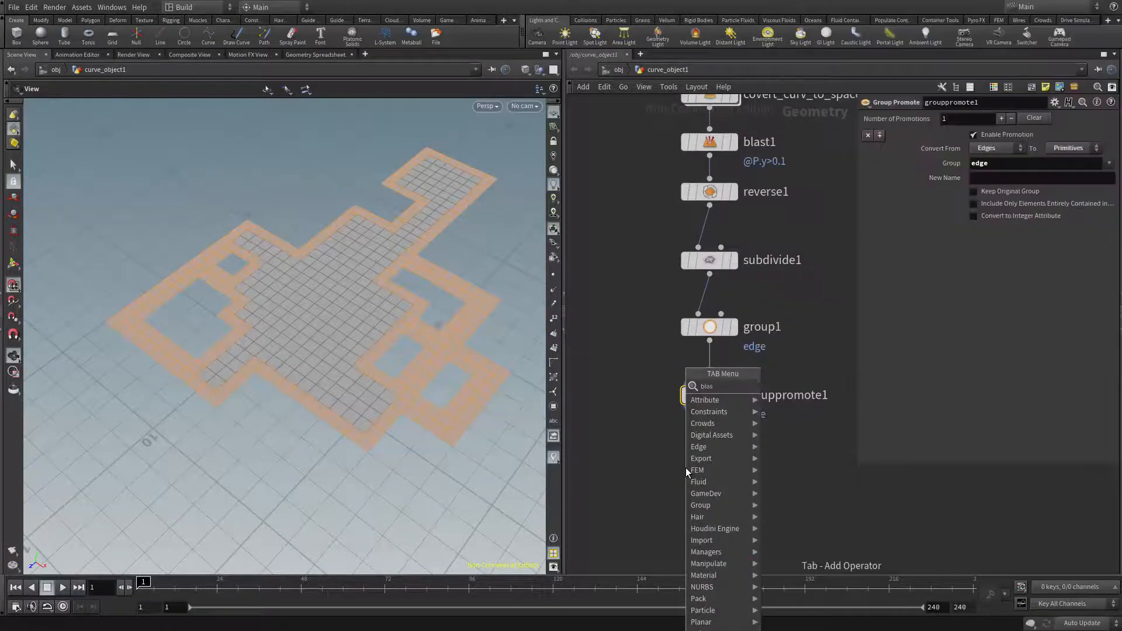
pyautogui.press('Return')
pyautogui.click(685, 468)
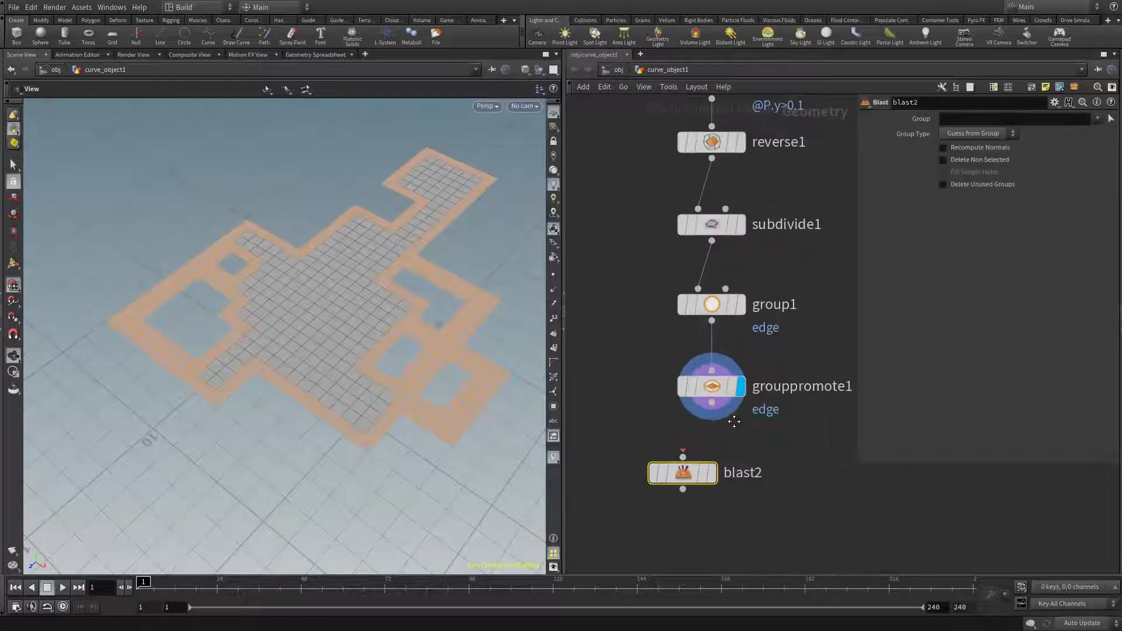
pyautogui.scroll(1, 718, 393)
pyautogui.moveTo(716, 391); pyautogui.dragTo(683, 436)
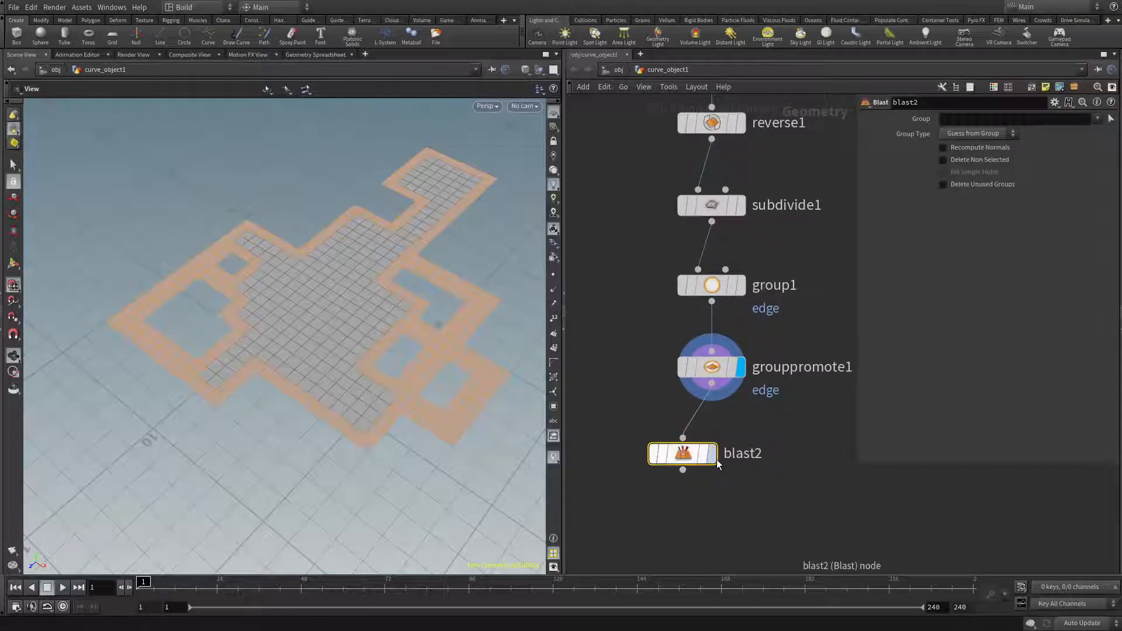
pyautogui.click(714, 458)
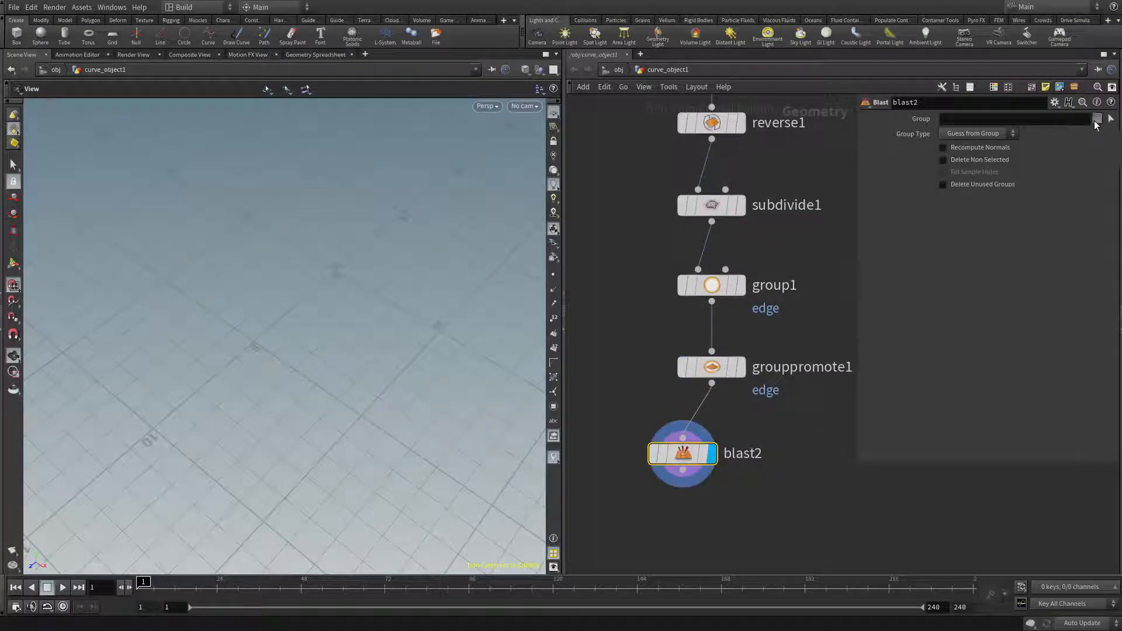
# Set the Blast node to delete the edge group and move the node to one side of the Group Promote node
pyautogui.click(1097, 119)
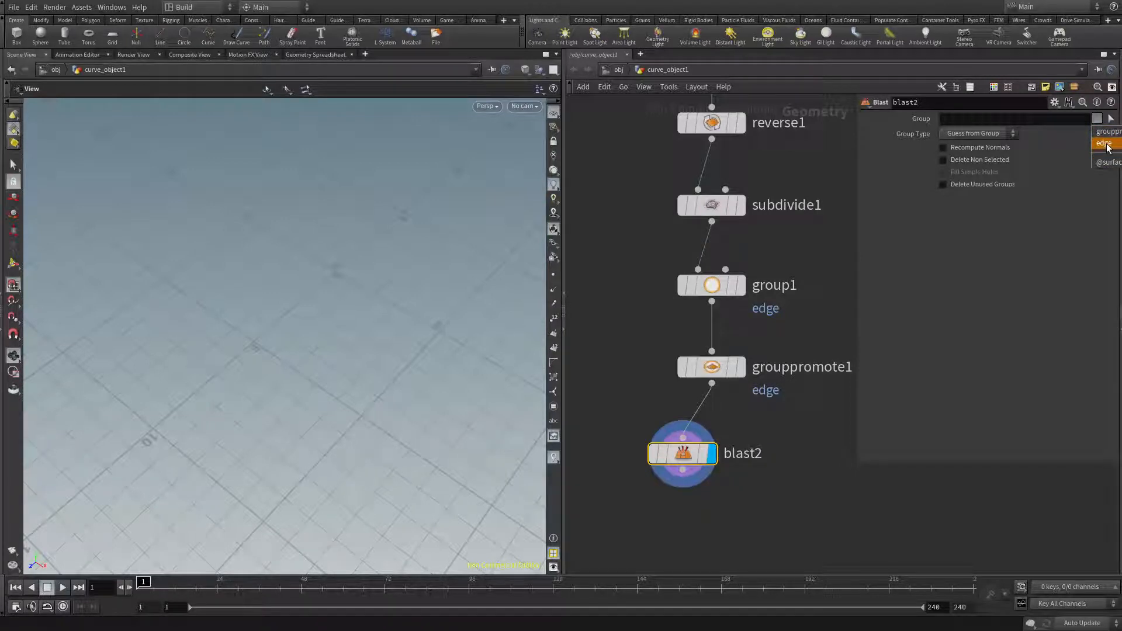
pyautogui.click(1105, 144)
pyautogui.moveTo(696, 456); pyautogui.dragTo(632, 450)
pyautogui.moveTo(641, 421); pyautogui.dragTo(752, 387, button='middle')
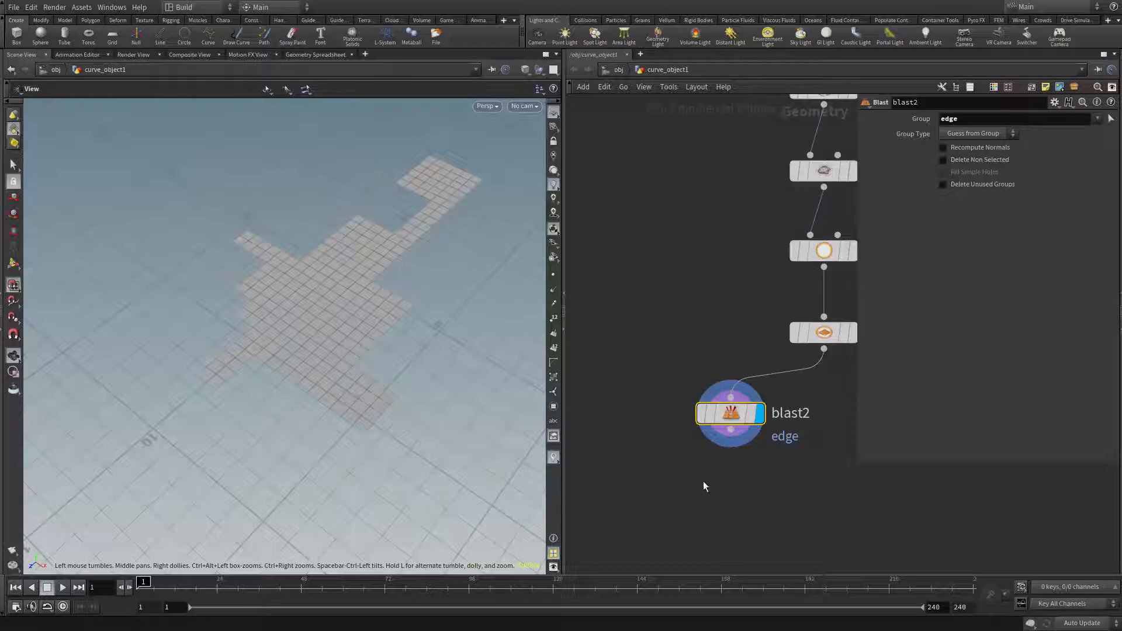
pyautogui.moveTo(779, 440); pyautogui.dragTo(703, 432, button='middle')
# Rename the Blast node internal
pyautogui.click(717, 409)
pyautogui.press('BackSpace')
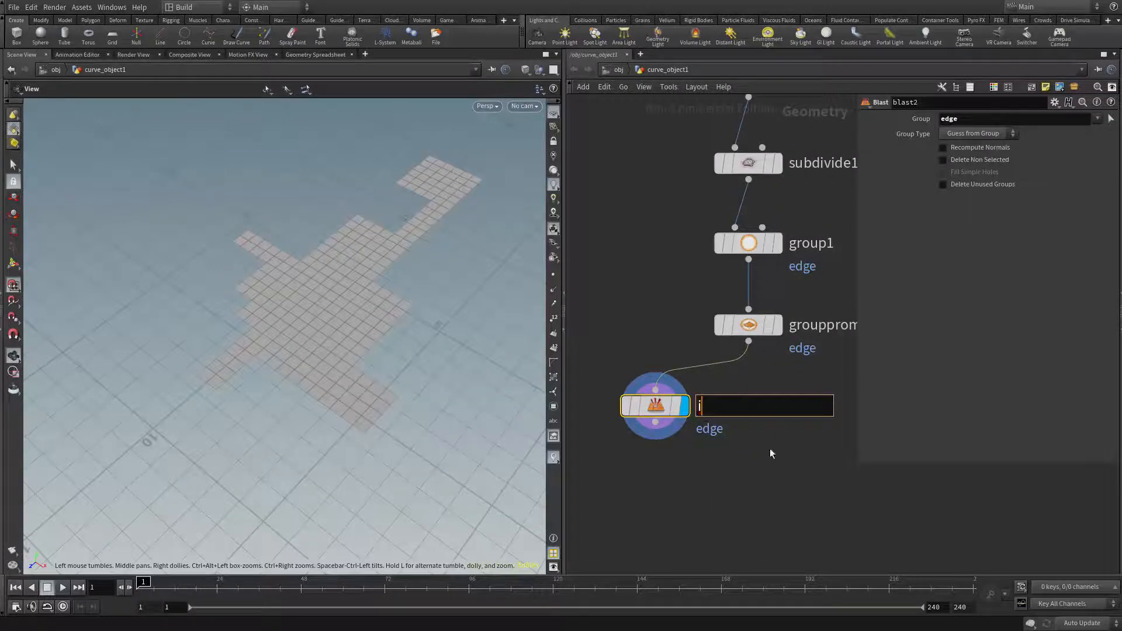
pyautogui.write('internal')
pyautogui.press('Return')
pyautogui.scroll(-3, 770, 447)
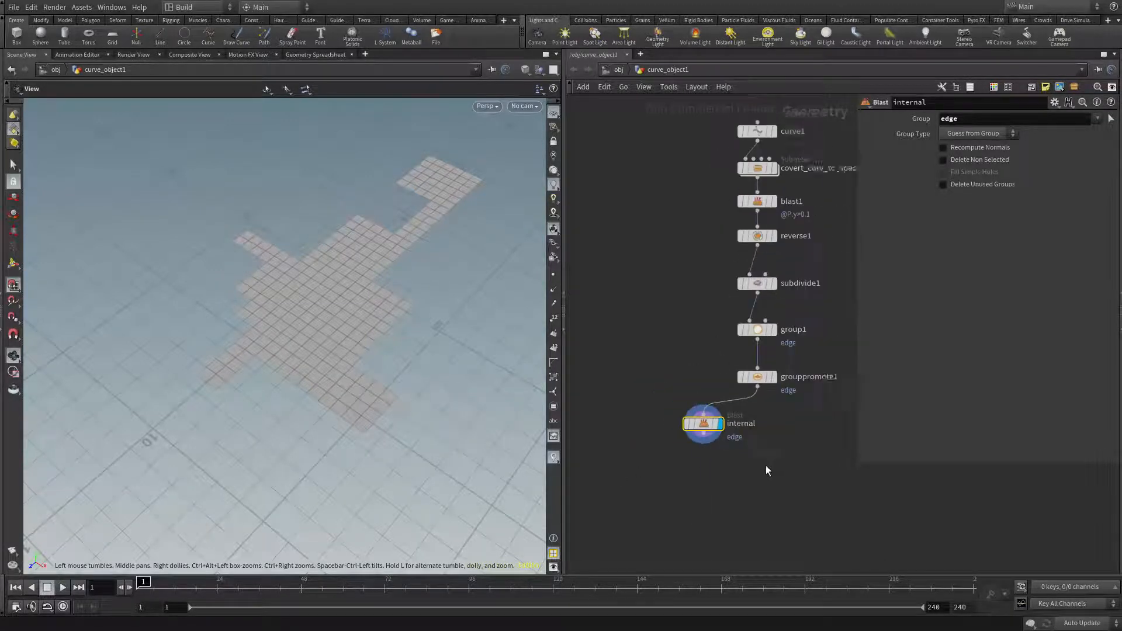
# Duplicate the internal Blast node, wire the copy to the Group Promote output as a parallel branch and display it
pyautogui.hotkey('ctrl', 'c')
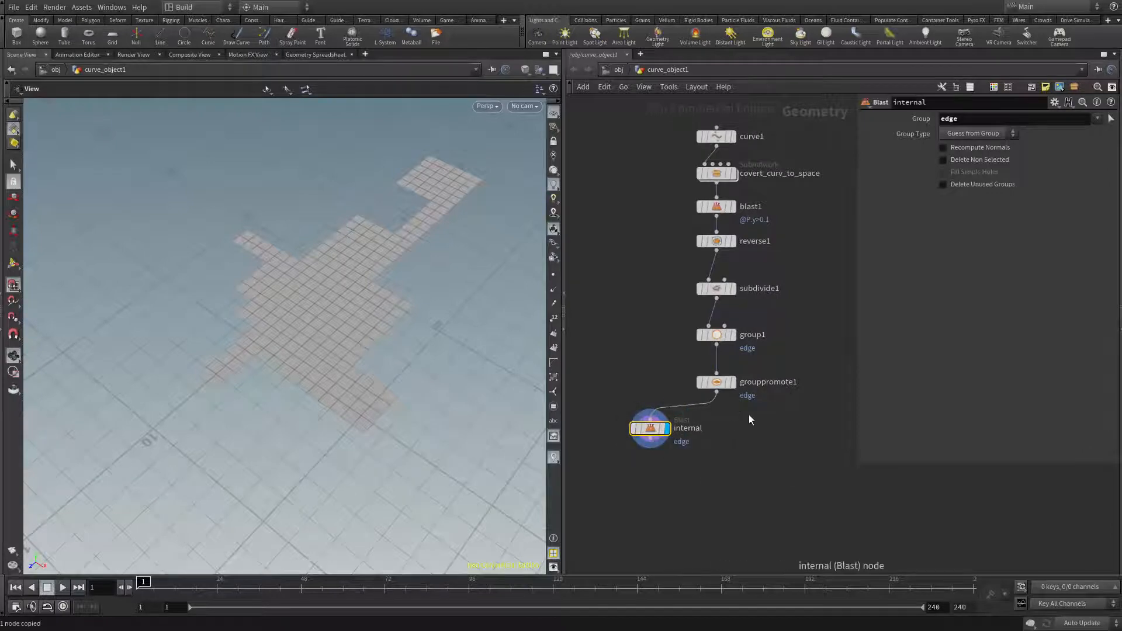
pyautogui.hotkey('ctrl', 'v')
pyautogui.scroll(4, 754, 415)
pyautogui.moveTo(823, 435); pyautogui.dragTo(837, 443)
pyautogui.moveTo(809, 320); pyautogui.dragTo(680, 297, button='middle')
# Rename the copied Blast node edge and enable Delete Non Selected so it keeps only the border polygons
pyautogui.click(768, 405)
pyautogui.doubleClick(740, 405)
pyautogui.write('edge')
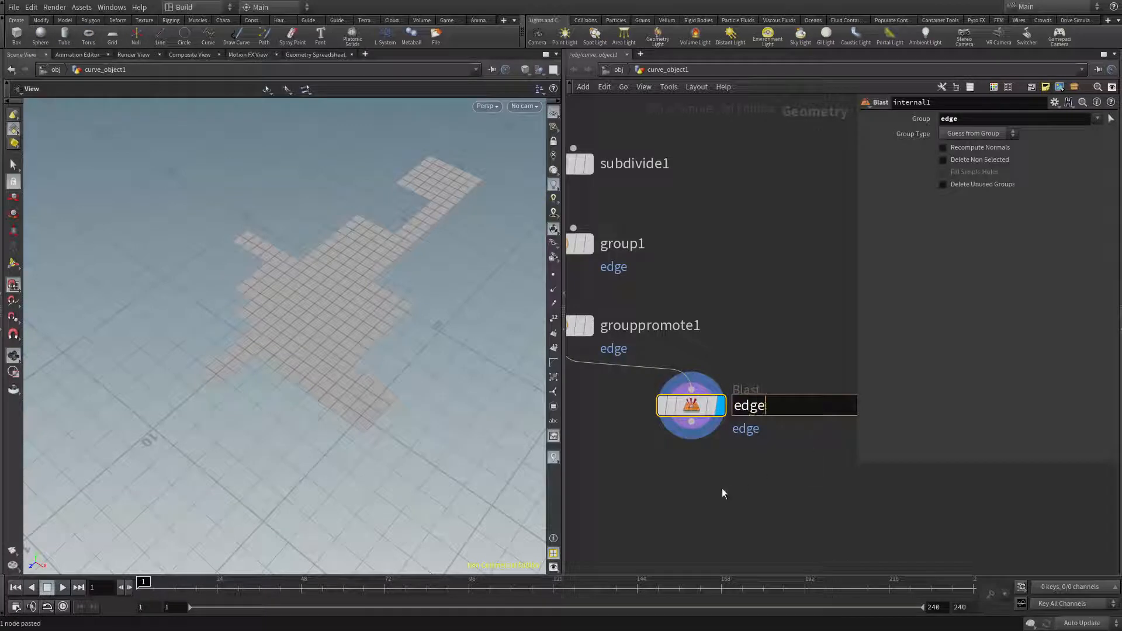
pyautogui.press('Return')
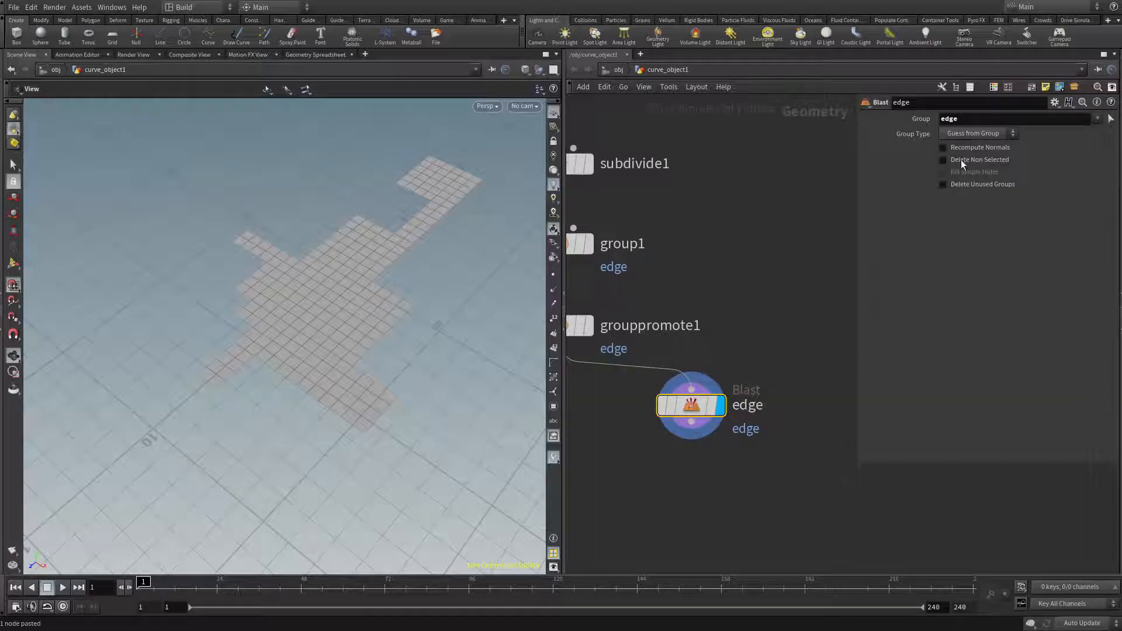
pyautogui.click(942, 159)
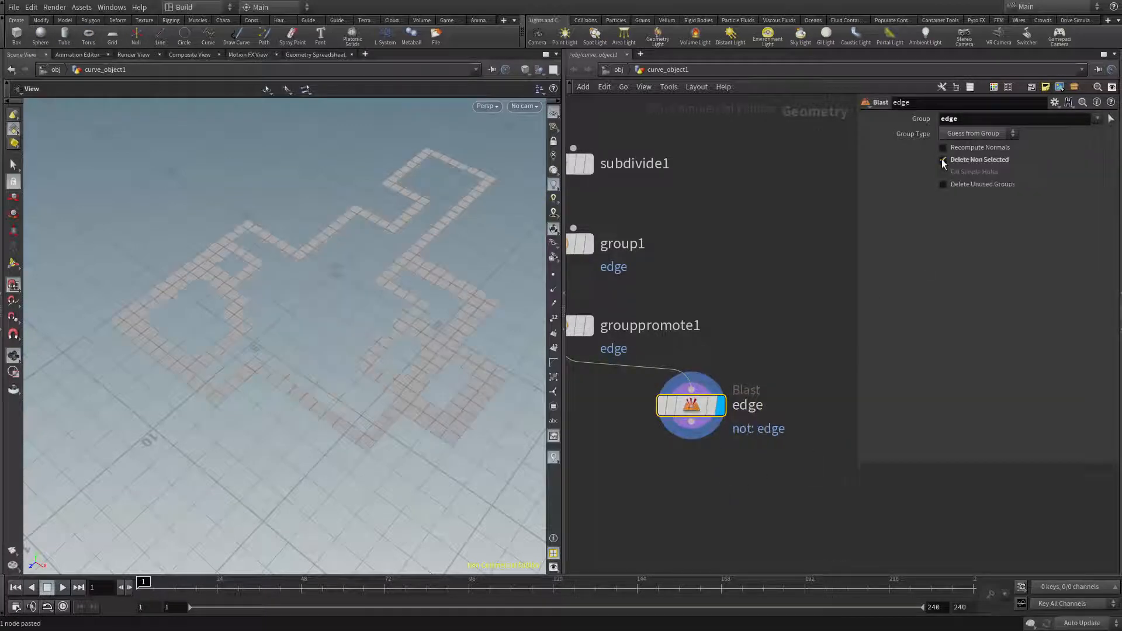
# Examine the isolated border tiles along the outline and corners, and the internal and edge branches in the network
pyautogui.moveTo(282, 353); pyautogui.dragTo(319, 336)
pyautogui.moveTo(170, 341); pyautogui.dragTo(243, 335)
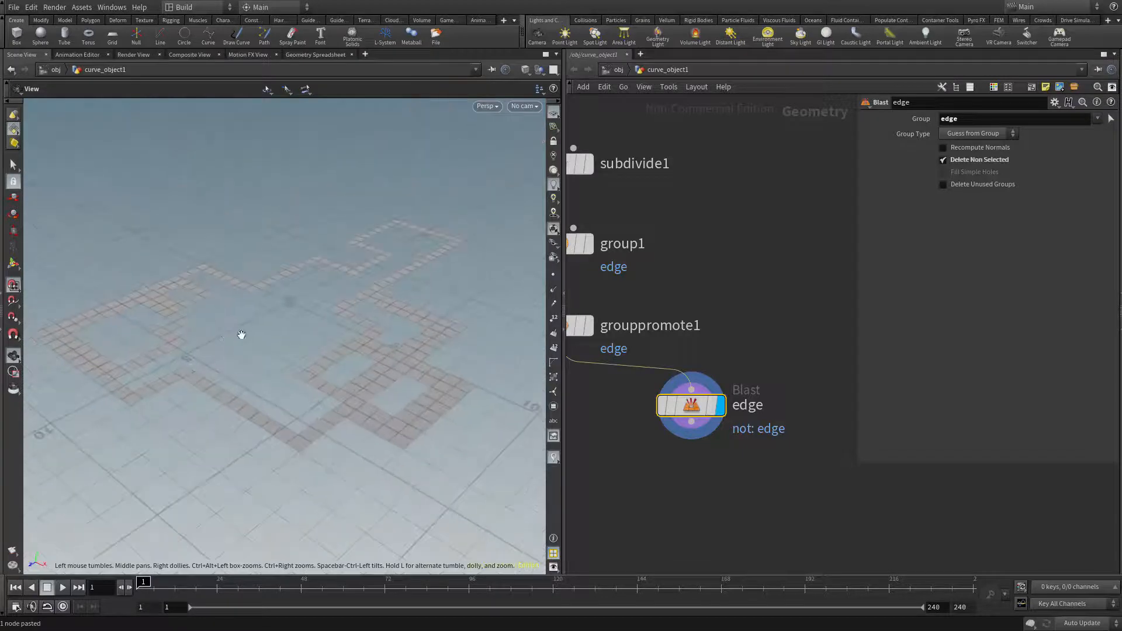
pyautogui.scroll(-2, 737, 432)
pyautogui.moveTo(634, 436); pyautogui.dragTo(650, 397, button='middle')
pyautogui.scroll(4, 823, 383)
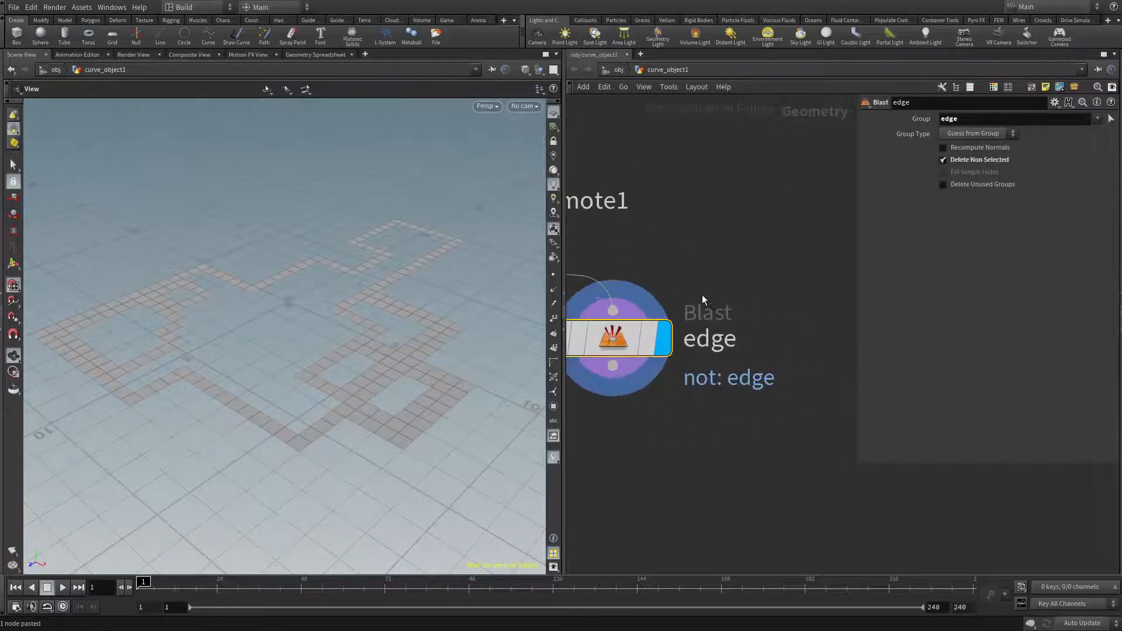
pyautogui.moveTo(702, 294); pyautogui.dragTo(752, 299, button='middle')
pyautogui.scroll(-1, 786, 288)
pyautogui.scroll(-2, 753, 292)
pyautogui.moveTo(809, 270); pyautogui.dragTo(612, 358)
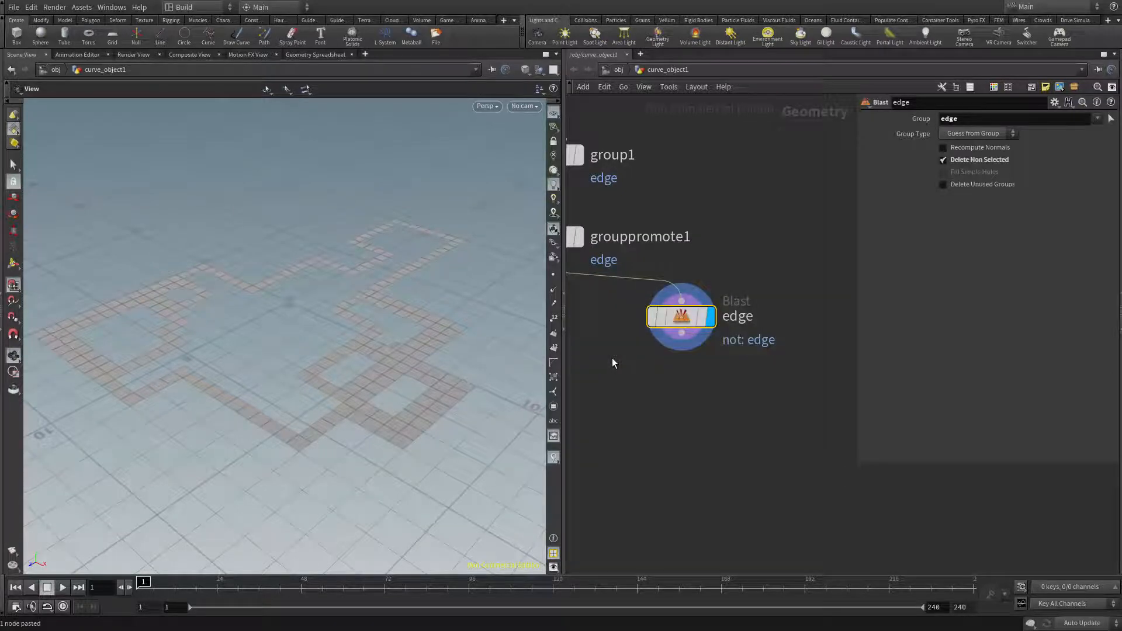
pyautogui.scroll(3, 337, 421)
pyautogui.scroll(10, 337, 421)
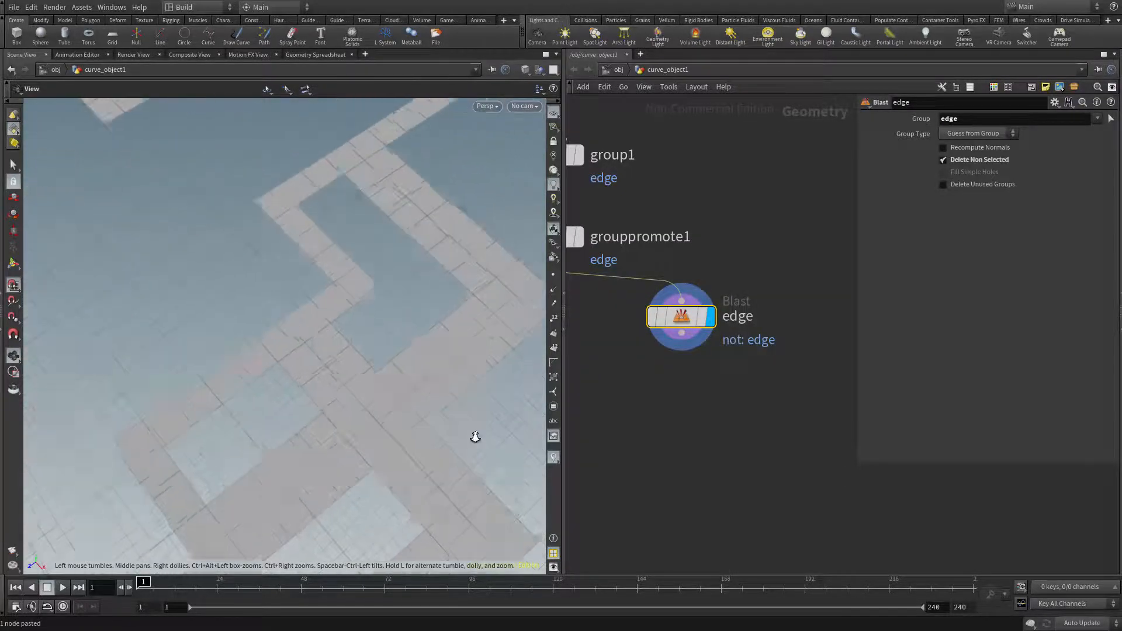
pyautogui.scroll(5, 346, 393)
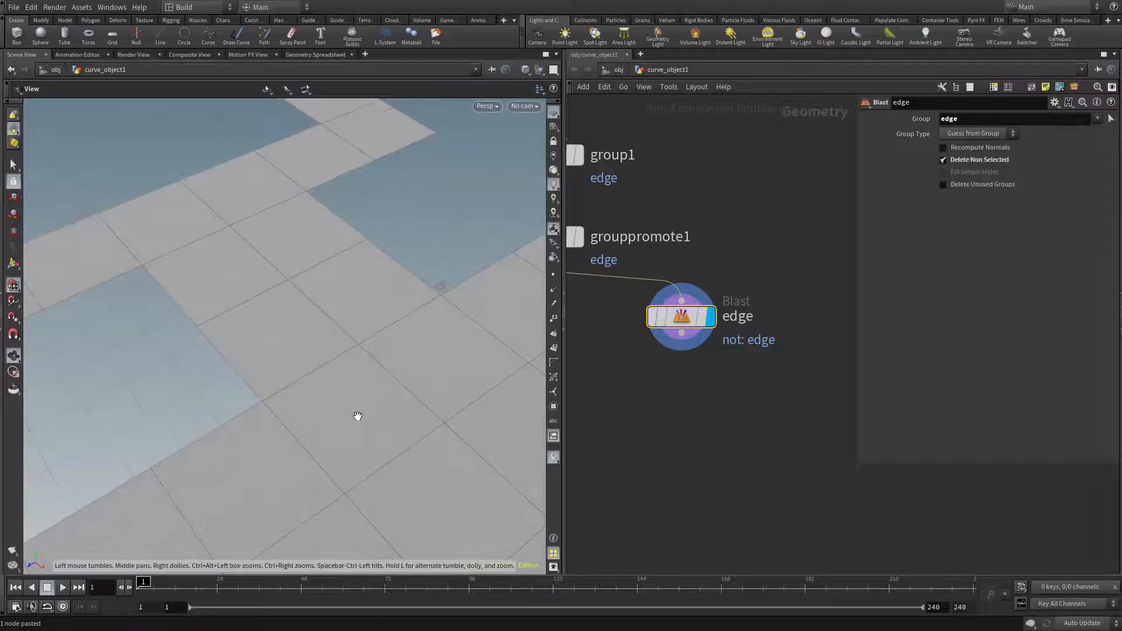
pyautogui.scroll(2, 329, 432)
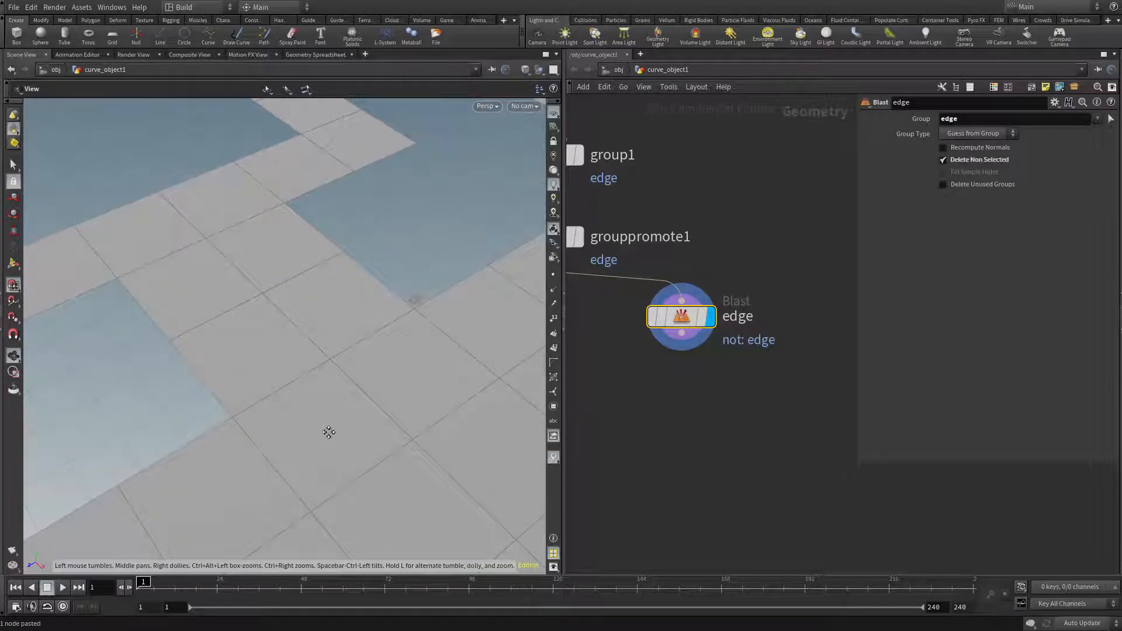
pyautogui.scroll(-4, 328, 432)
pyautogui.scroll(-8, 695, 410)
pyautogui.moveTo(721, 381); pyautogui.dragTo(669, 416, button='middle')
pyautogui.scroll(3, 669, 416)
pyautogui.moveTo(694, 342); pyautogui.dragTo(808, 297, button='middle')
pyautogui.moveTo(760, 424); pyautogui.dragTo(706, 413, button='middle')
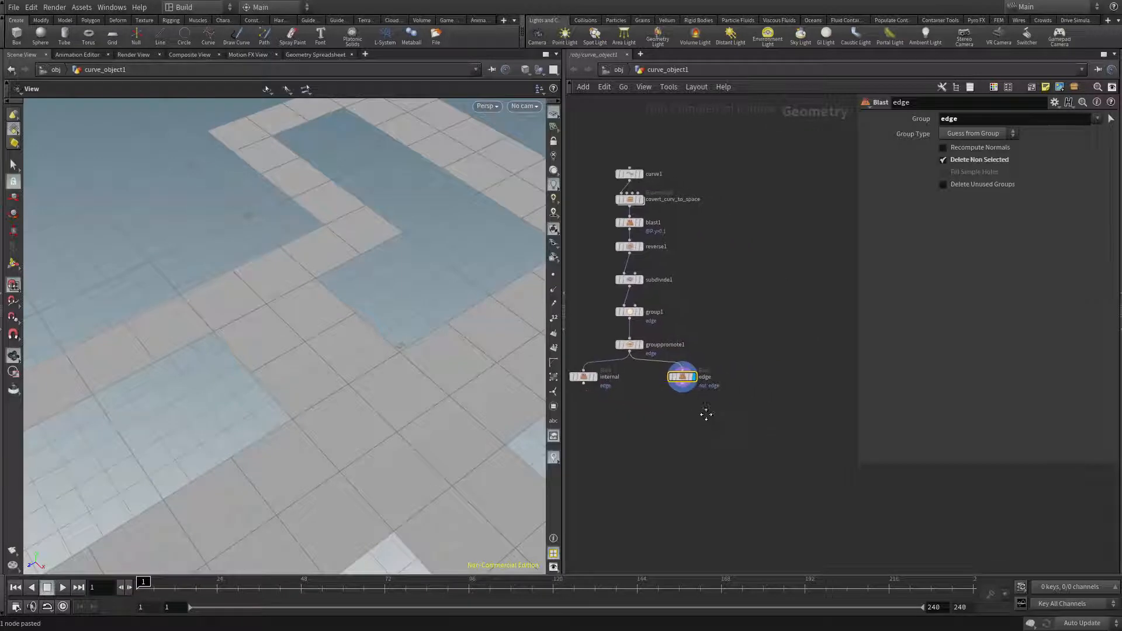
# Widen the network view and add an unconnected Subnetwork node beside the main node chain
pyautogui.scroll(3, 784, 308)
pyautogui.moveTo(787, 315); pyautogui.dragTo(844, 289, button='middle')
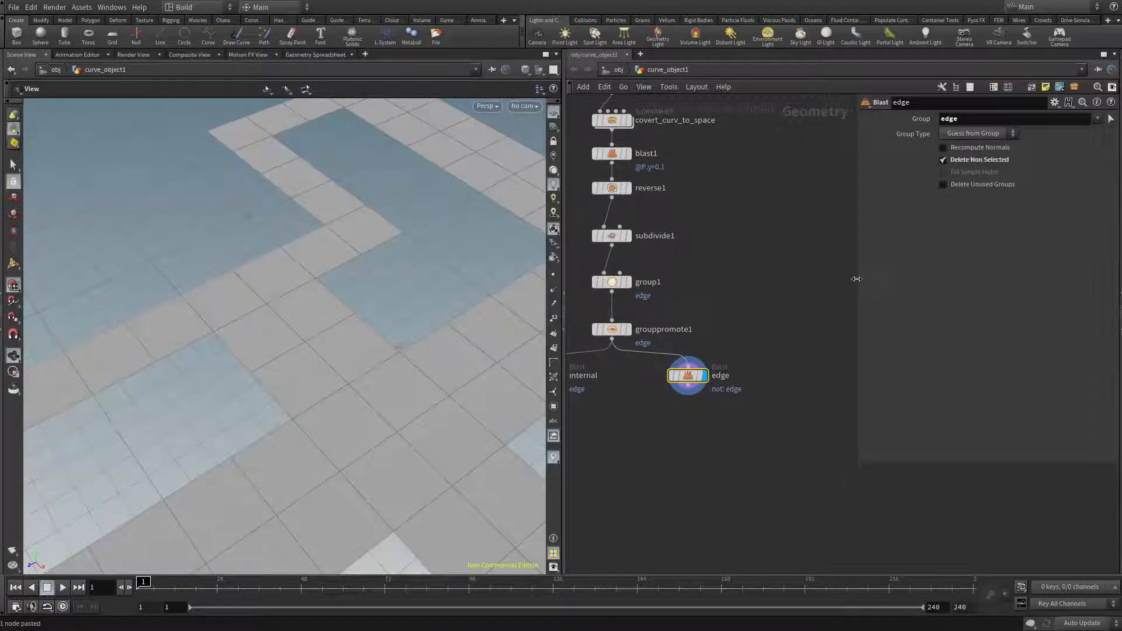
pyautogui.moveTo(856, 279); pyautogui.dragTo(946, 281)
pyautogui.moveTo(731, 306); pyautogui.dragTo(766, 345, button='middle')
pyautogui.scroll(2, 795, 313)
pyautogui.moveTo(795, 286); pyautogui.dragTo(799, 275, button='middle')
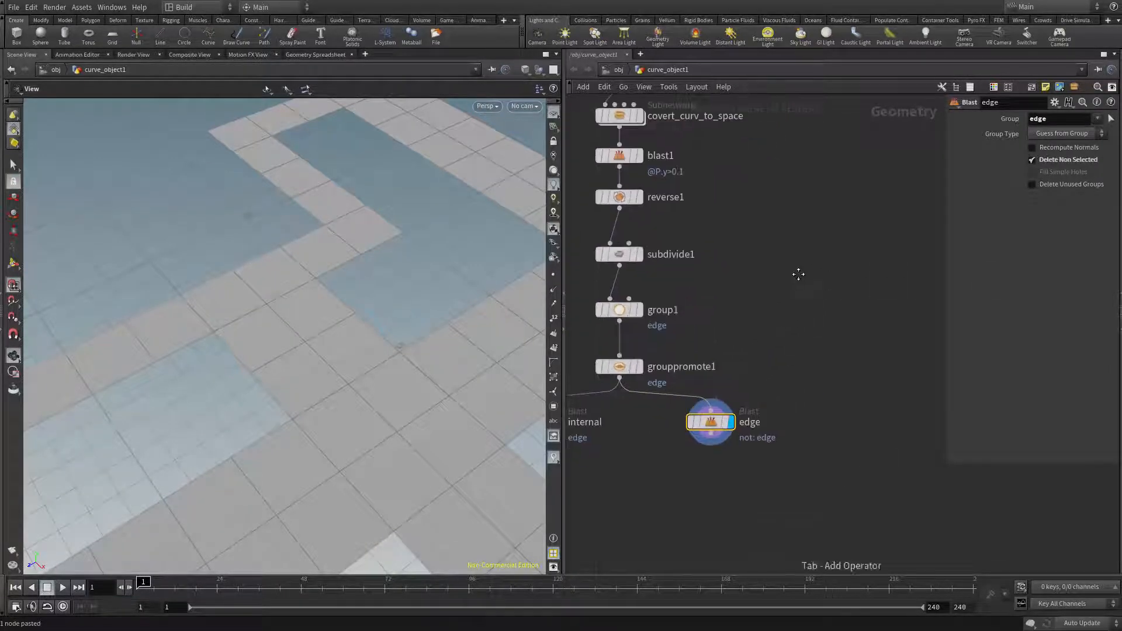
pyautogui.press('Tab')
pyautogui.write('sub')
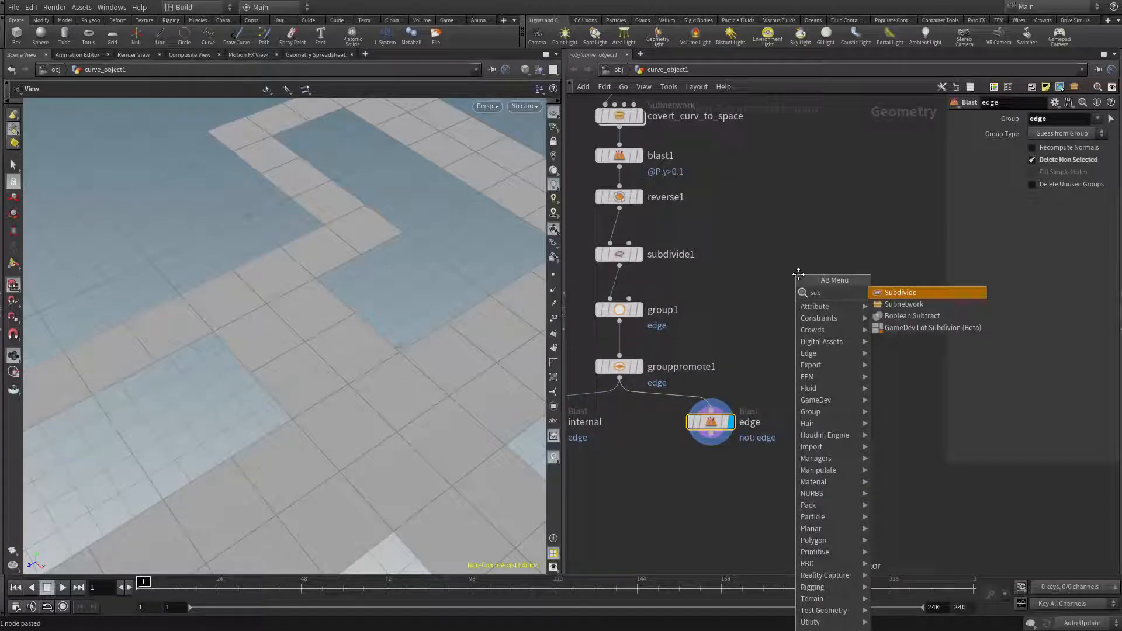
pyautogui.press('Return')
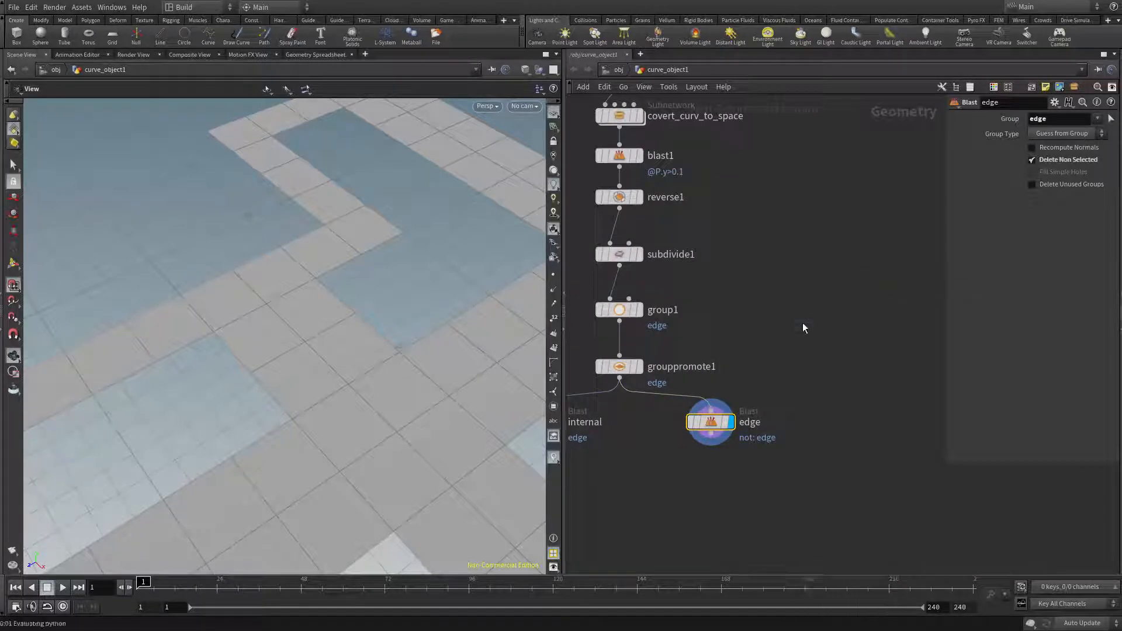
pyautogui.click(802, 324)
# Check the existing curve-to-space subnetwork for reference and enter the new subnet1 node
pyautogui.scroll(-3, 783, 371)
pyautogui.scroll(4, 681, 194)
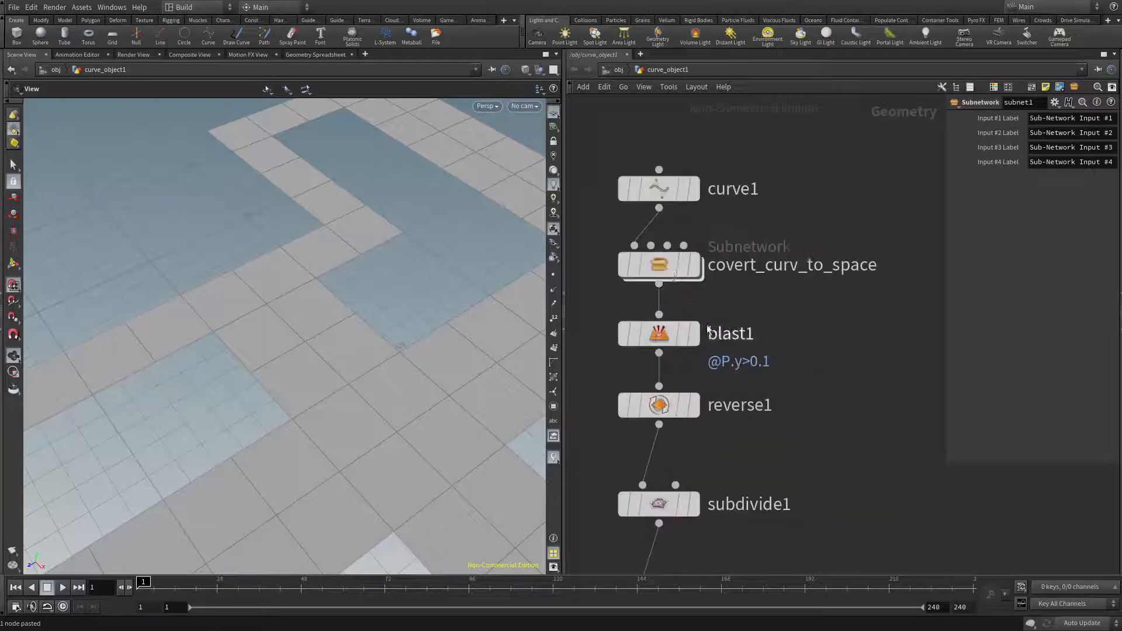
pyautogui.click(655, 263)
pyautogui.scroll(-4, 799, 342)
pyautogui.moveTo(799, 342); pyautogui.dragTo(760, 277, button='middle')
pyautogui.scroll(4, 794, 426)
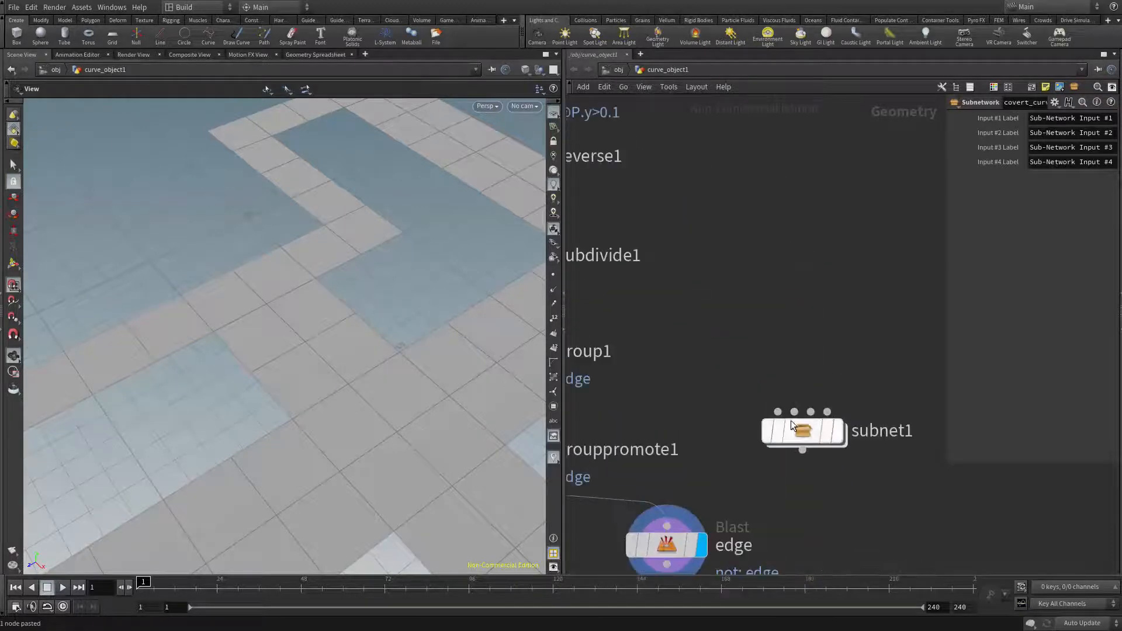
pyautogui.click(802, 433)
pyautogui.moveTo(796, 358); pyautogui.dragTo(763, 278, button='middle')
pyautogui.scroll(3, 769, 346)
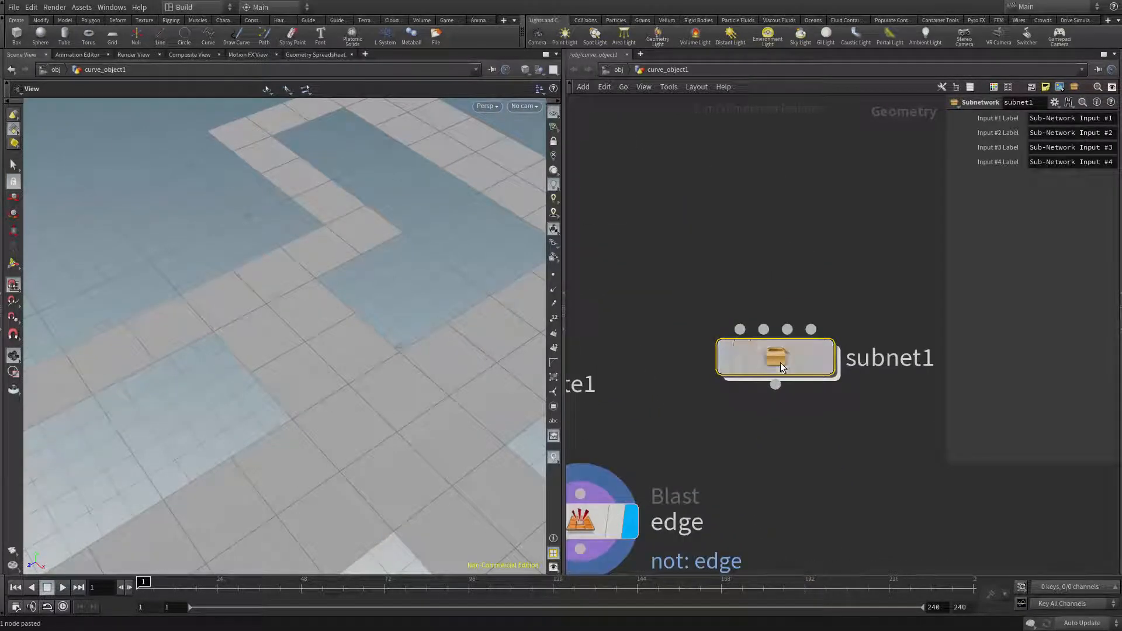
pyautogui.doubleClick(781, 363)
# Add a Grid node inside the subnetwork and place it below Sub-Network Input #1
pyautogui.press('Tab')
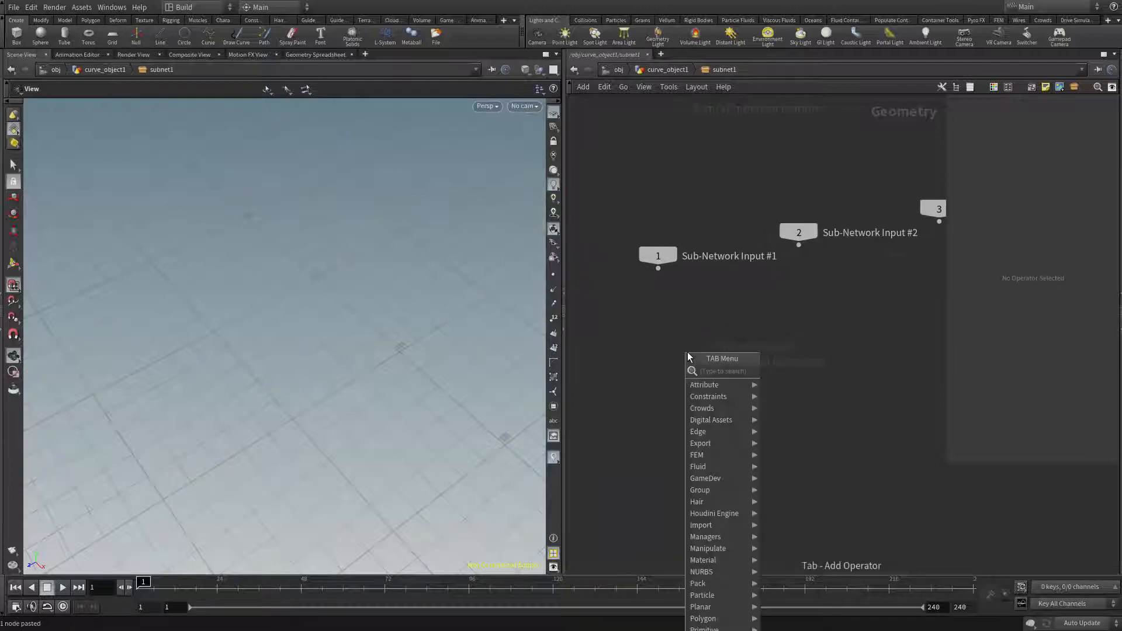
pyautogui.write('null')
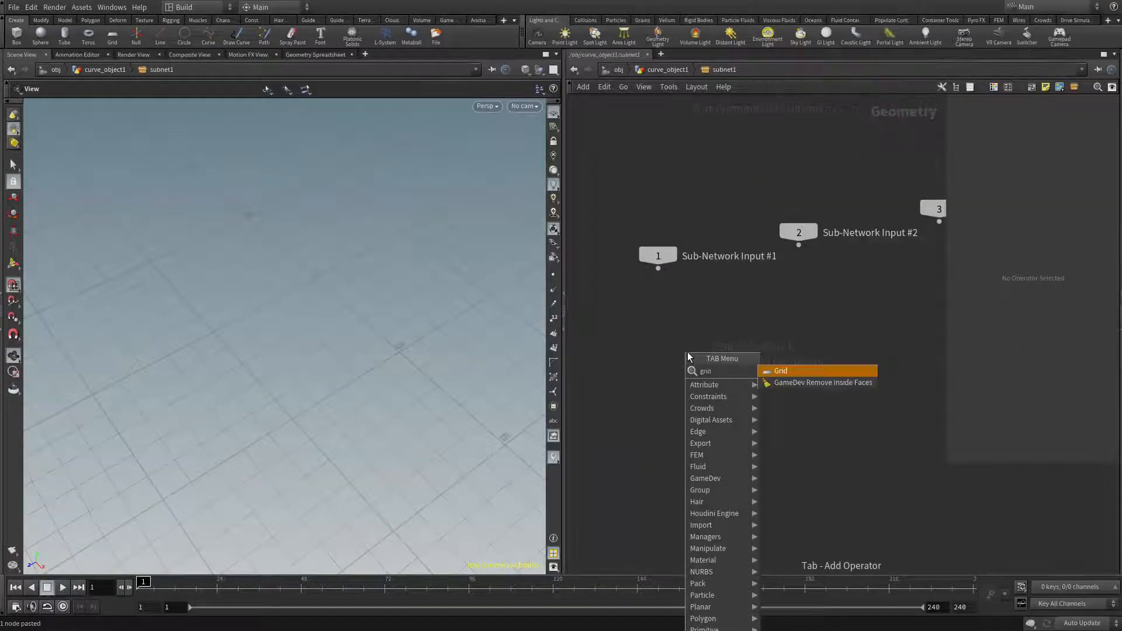
pyautogui.press('Return')
pyautogui.click(687, 352)
pyautogui.scroll(5, 687, 351)
pyautogui.moveTo(664, 359); pyautogui.dragTo(690, 354, button='middle')
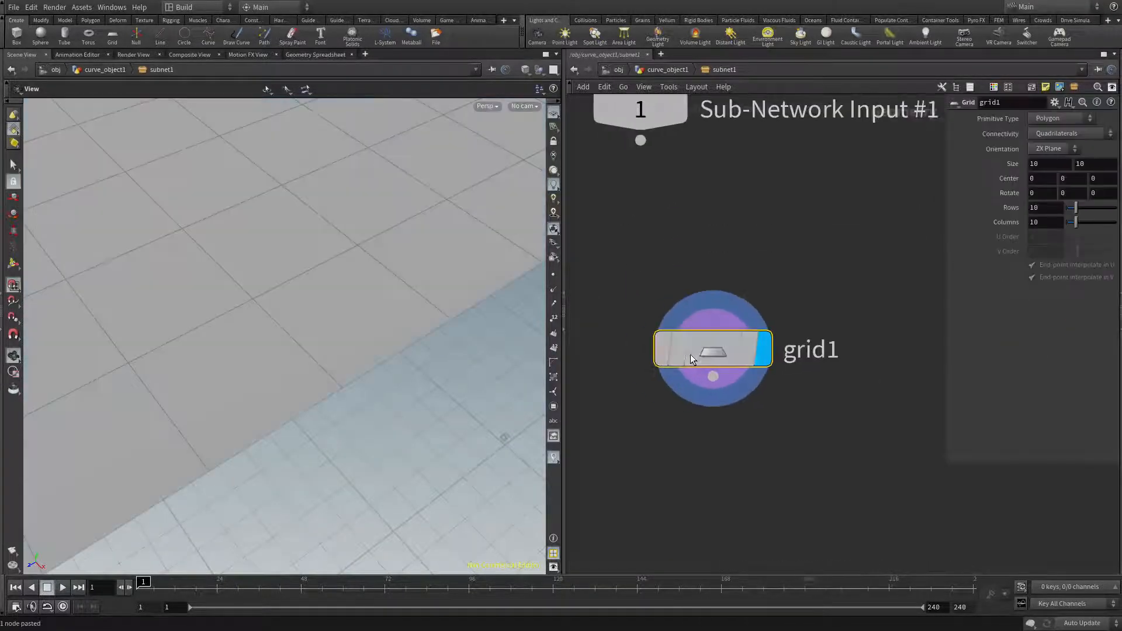
pyautogui.moveTo(689, 354); pyautogui.dragTo(668, 319)
# Set the Grid's Rows to 2 so it is divided into strips
pyautogui.scroll(-6, 669, 315)
pyautogui.moveTo(678, 311); pyautogui.dragTo(719, 310, button='middle')
pyautogui.scroll(-5, 626, 344)
pyautogui.scroll(-12, 470, 355)
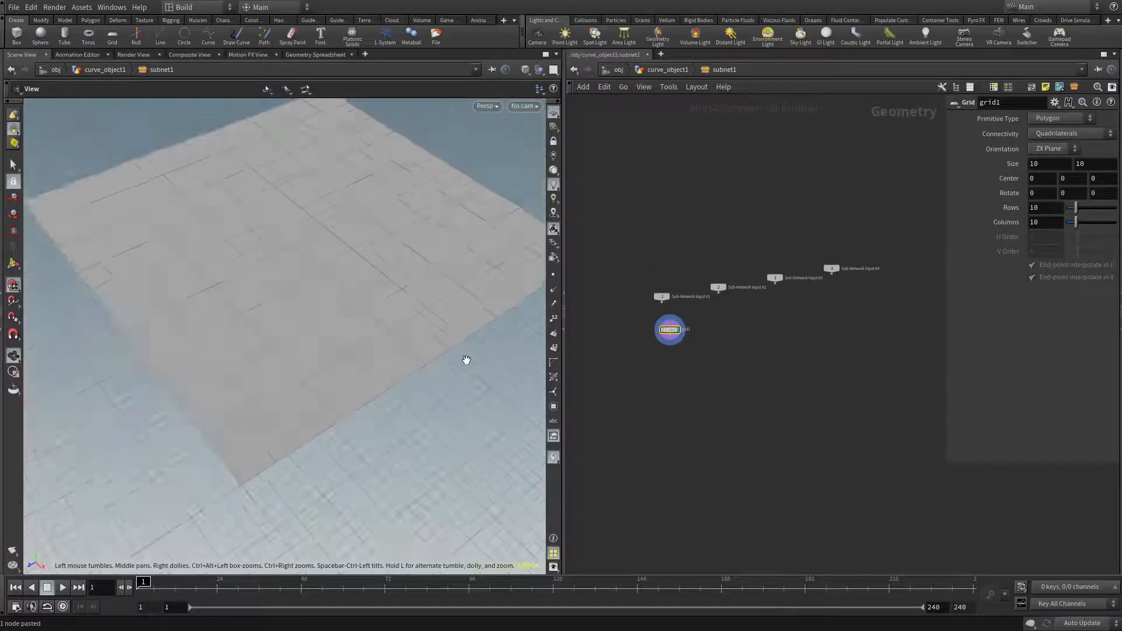
pyautogui.moveTo(315, 354); pyautogui.dragTo(345, 354)
pyautogui.scroll(3, 350, 354)
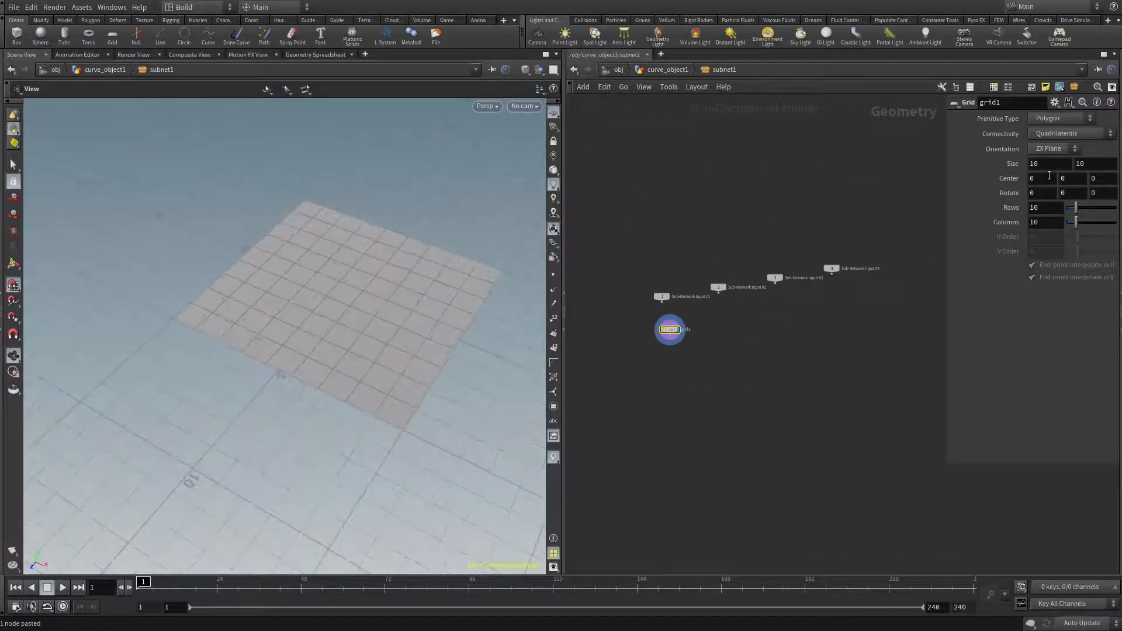
pyautogui.moveTo(1052, 209); pyautogui.dragTo(1014, 221)
pyautogui.write('2')
pyautogui.press('Return')
pyautogui.moveTo(691, 230); pyautogui.dragTo(665, 263, button='middle')
pyautogui.moveTo(380, 307)
pyautogui.mouseDown()
pyautogui.moveTo(343, 303)
pyautogui.moveTo(386, 311)
pyautogui.mouseUp()
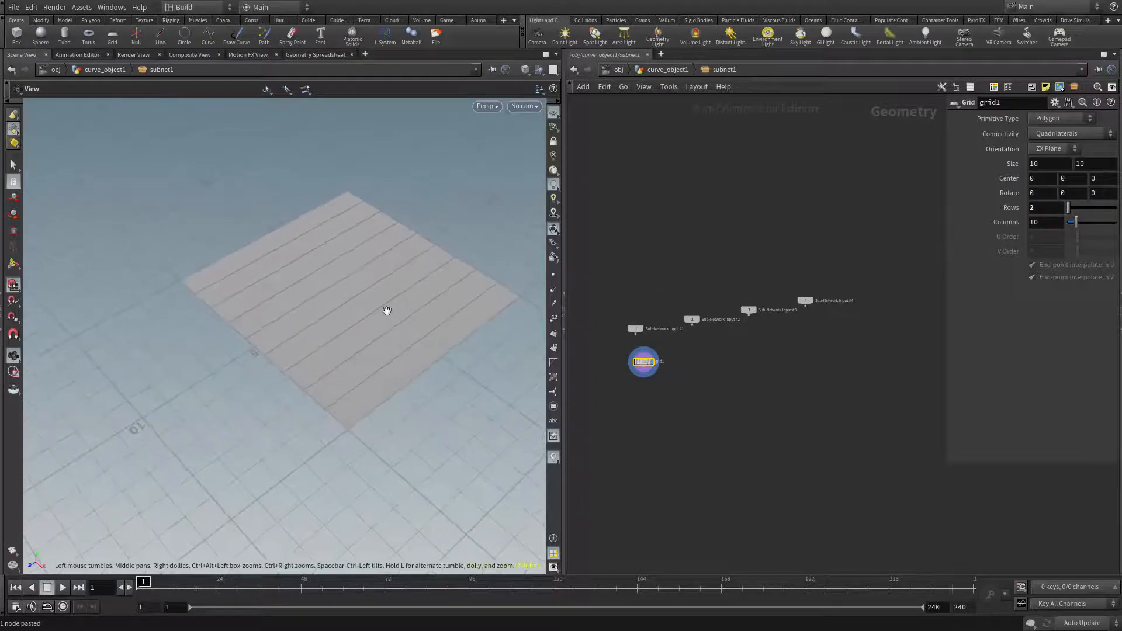
# Add a Convert Line node below grid1, wire the grid's output into it and display its result
pyautogui.scroll(3, 807, 373)
pyautogui.scroll(2, 702, 362)
pyautogui.press('Tab')
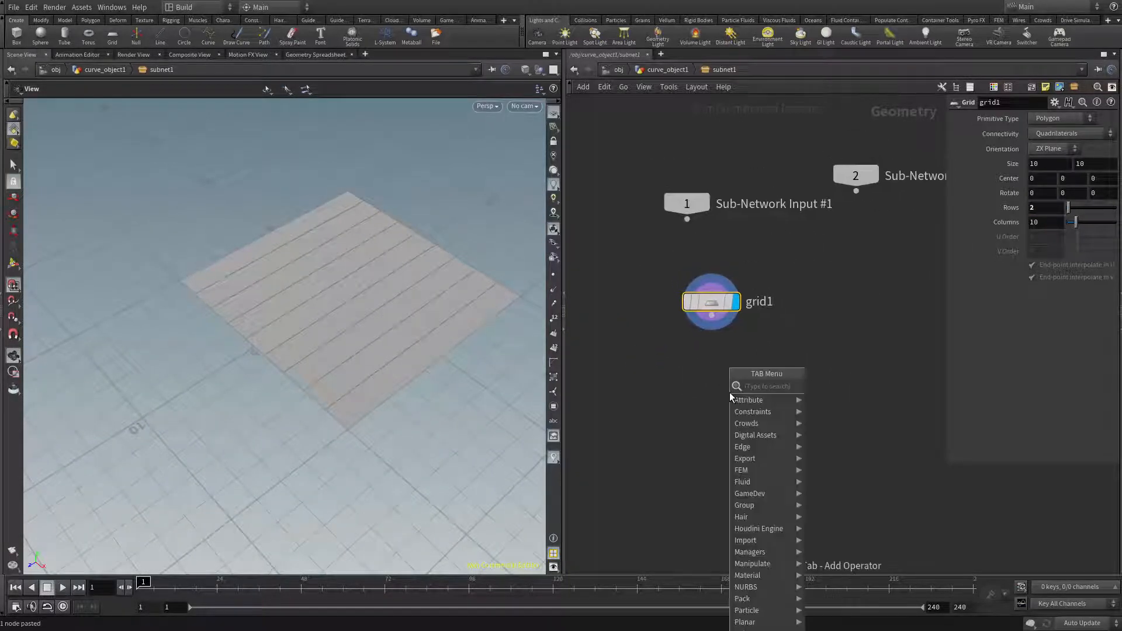
pyautogui.write('cover')
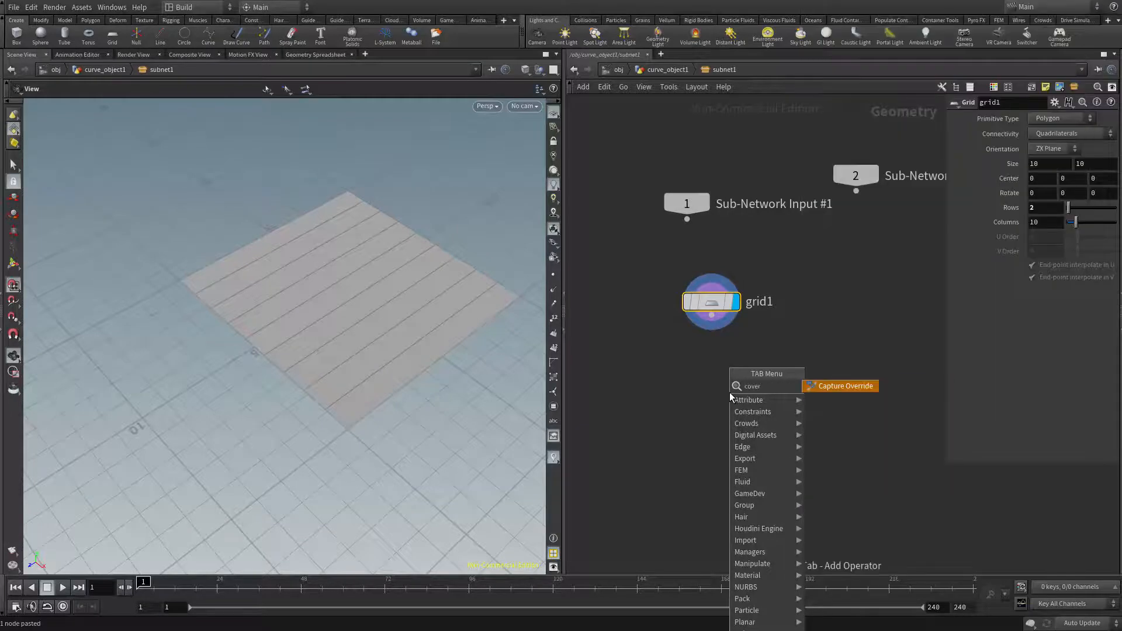
pyautogui.press('BackSpace')
pyautogui.press('BackSpace')
pyautogui.write('e')
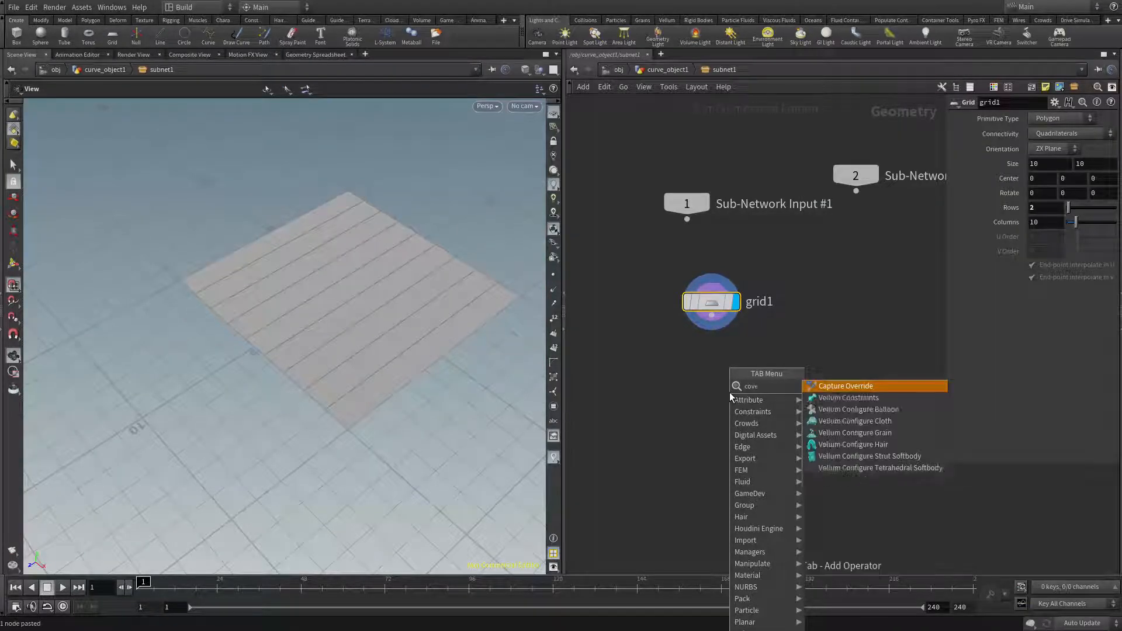
pyautogui.write('rtt')
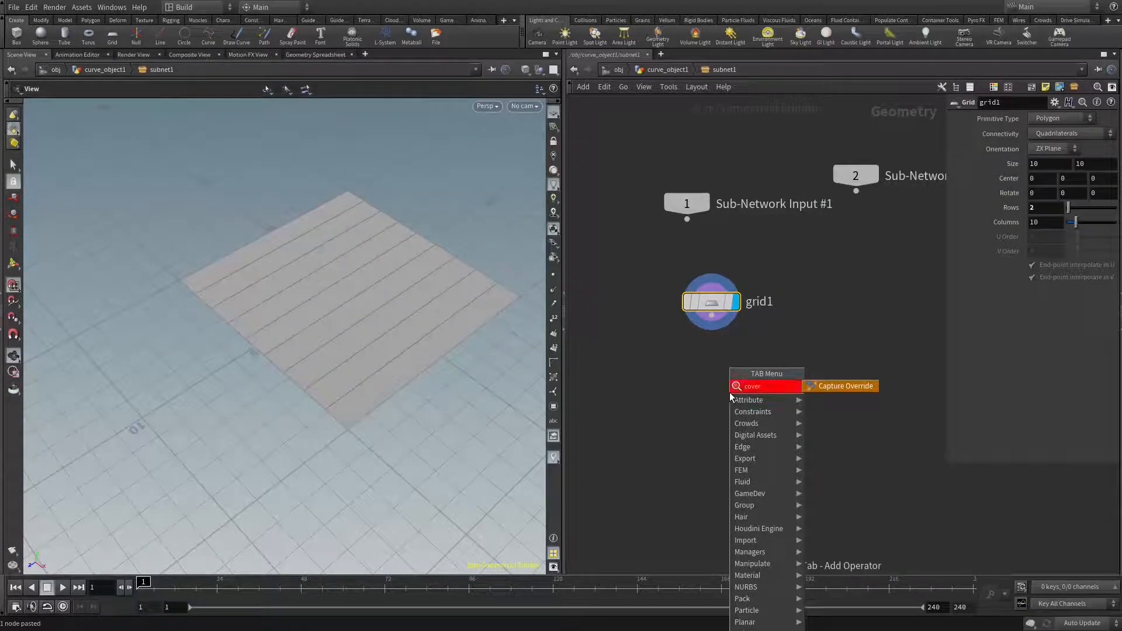
pyautogui.press('BackSpace')
pyautogui.press('BackSpace')
pyautogui.press('BackSpace')
pyautogui.write('nv')
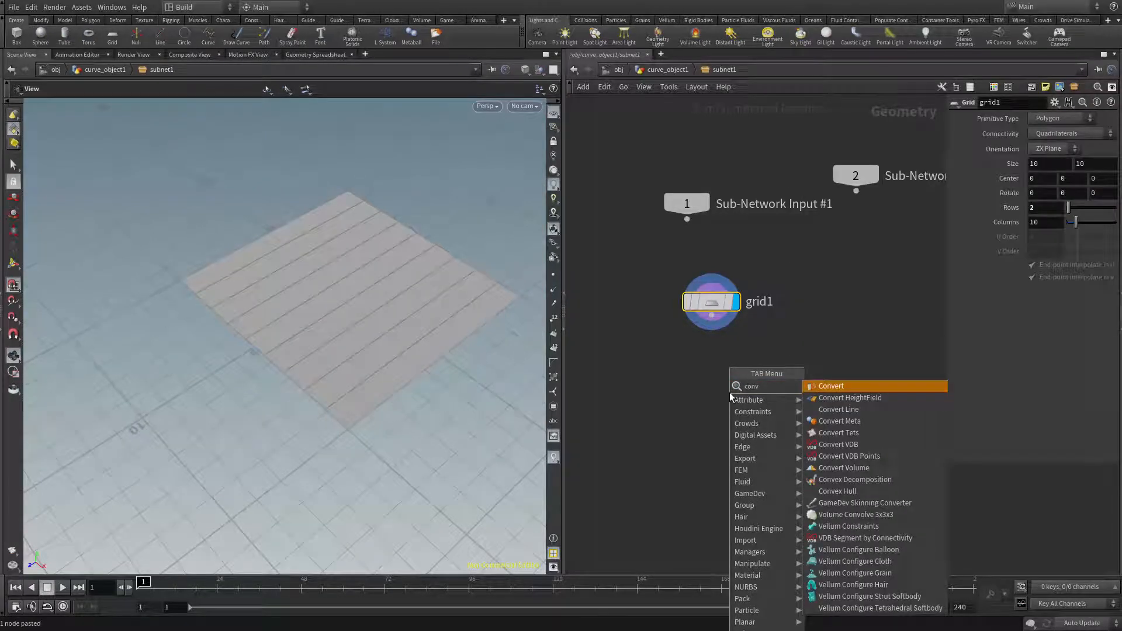
pyautogui.press('Down')
pyautogui.press('Down')
pyautogui.press('Return')
pyautogui.click(730, 391)
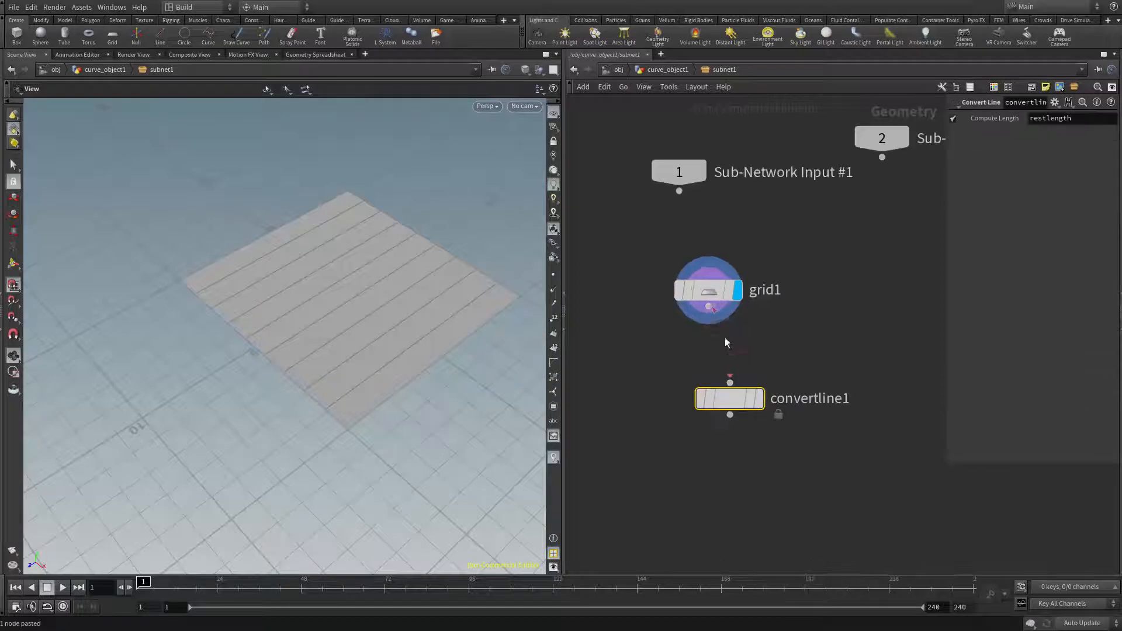
pyautogui.moveTo(709, 306); pyautogui.dragTo(708, 365)
pyautogui.click(739, 365)
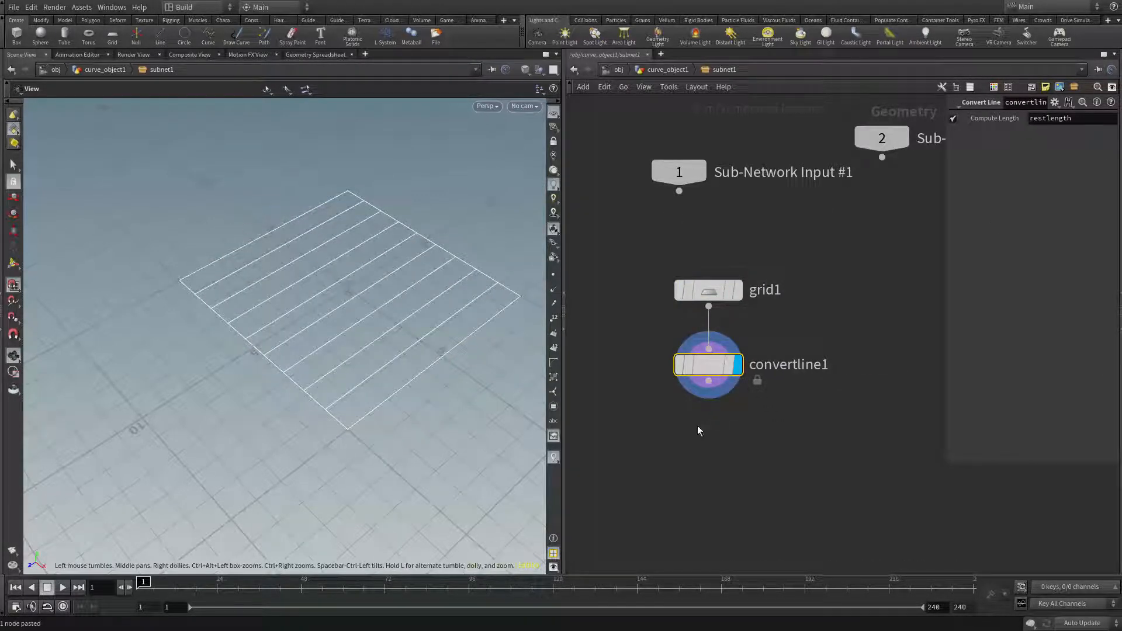
# Add a PolyWire node below convertline1, connect it to that node's output and display it
pyautogui.moveTo(700, 430); pyautogui.dragTo(752, 413, button='middle')
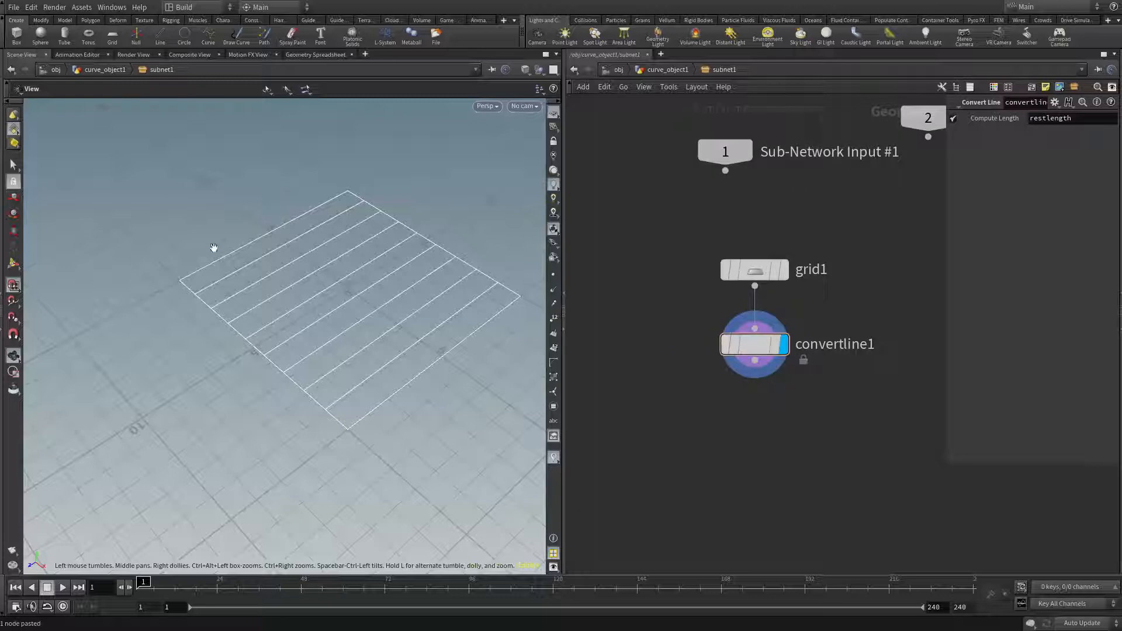
pyautogui.press('Tab')
pyautogui.write('polw')
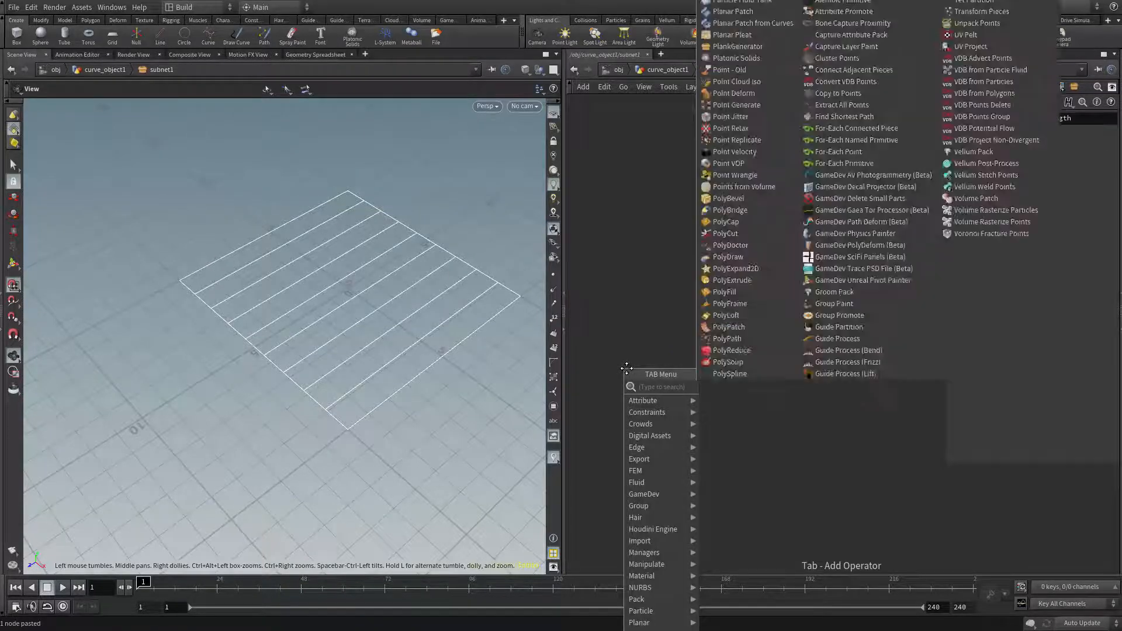
pyautogui.press('Return')
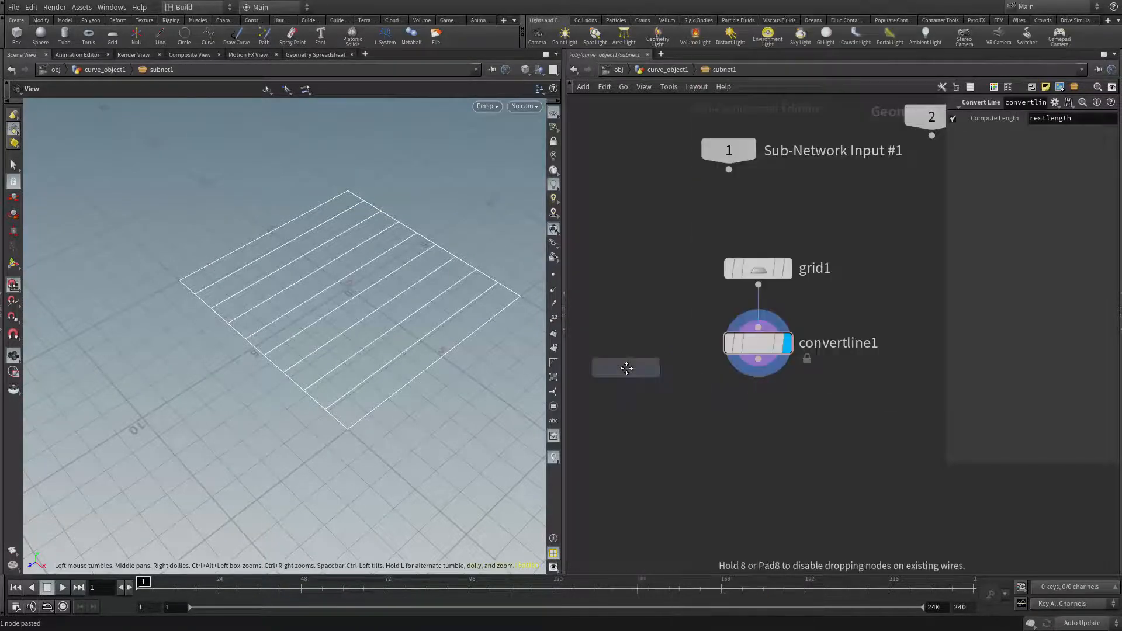
pyautogui.click(767, 415)
pyautogui.moveTo(758, 361); pyautogui.dragTo(758, 420)
pyautogui.click(788, 420)
# Thicken the wire frame by setting the PolyWire's Wire Radius to 0.22
pyautogui.moveTo(405, 361); pyautogui.dragTo(397, 388)
pyautogui.moveTo(397, 388); pyautogui.dragTo(447, 453, button='right')
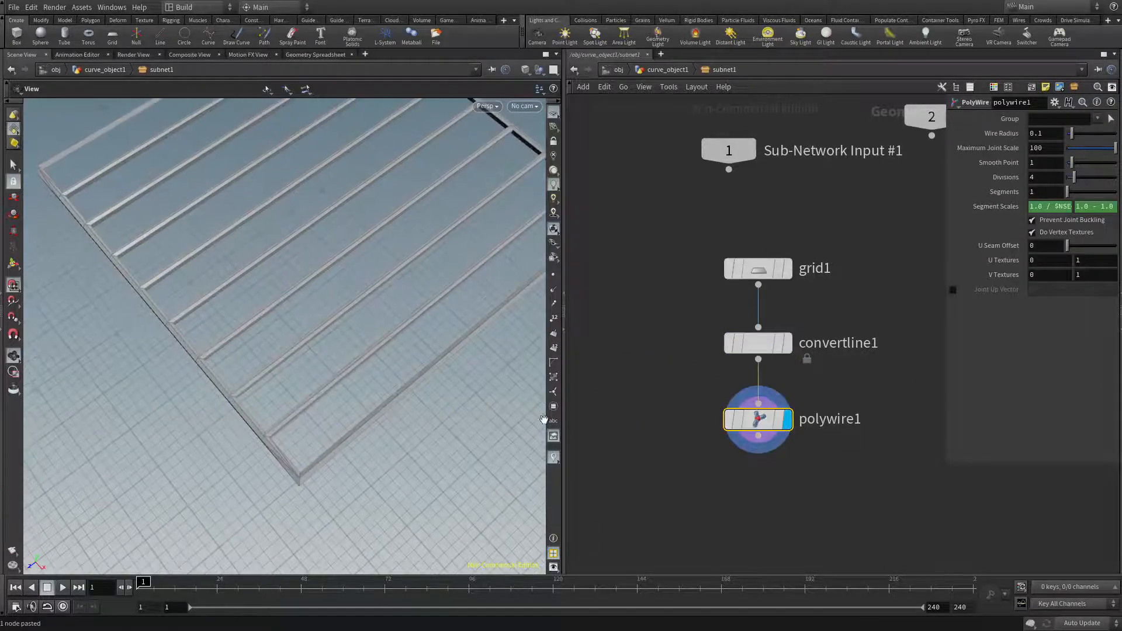
pyautogui.moveTo(430, 447); pyautogui.dragTo(391, 448)
pyautogui.moveTo(391, 448); pyautogui.dragTo(251, 388, button='right')
pyautogui.moveTo(251, 388); pyautogui.dragTo(257, 383)
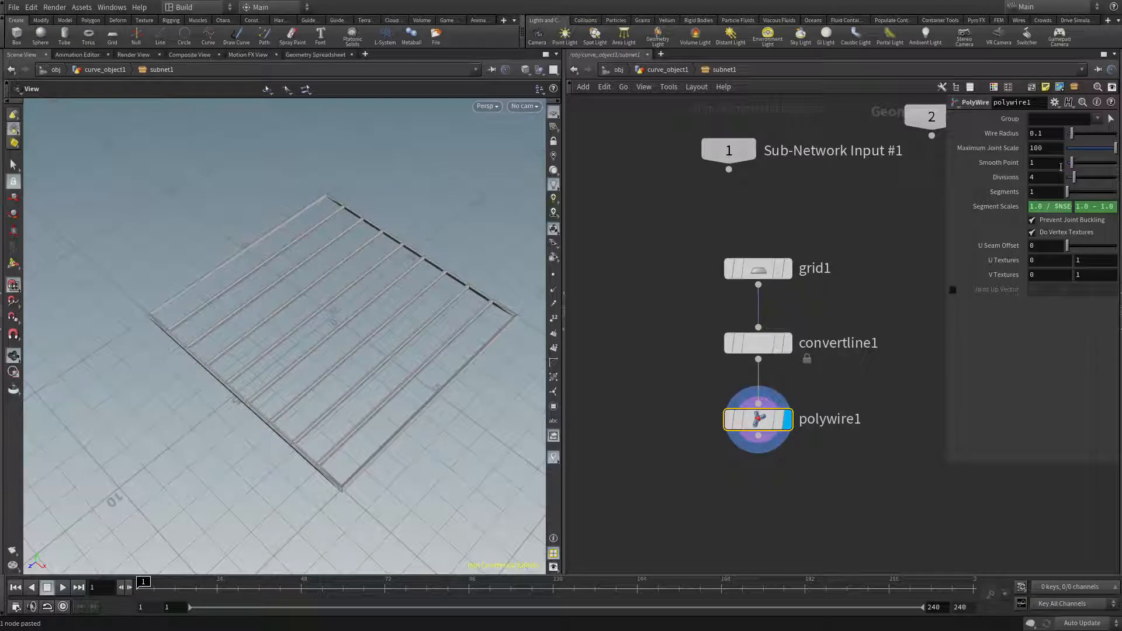
pyautogui.moveTo(1073, 136); pyautogui.dragTo(1078, 133)
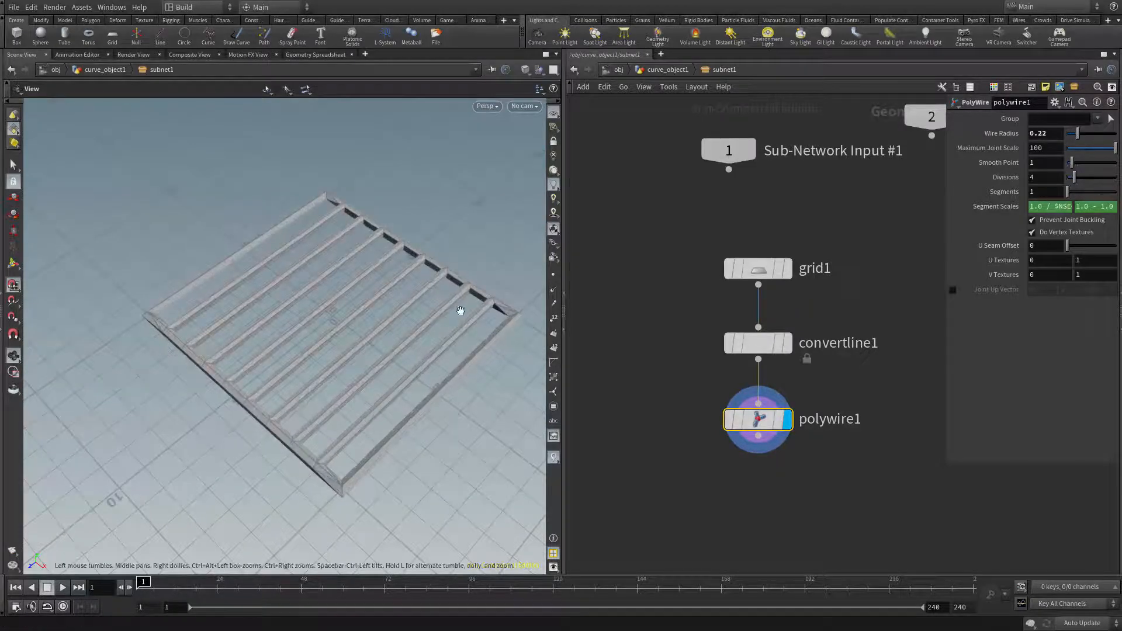
pyautogui.moveTo(461, 310)
pyautogui.mouseDown()
pyautogui.moveTo(469, 255)
pyautogui.moveTo(456, 304)
pyautogui.mouseUp()
# Reduce the number of bars by setting grid1's Columns to 6
pyautogui.click(748, 245)
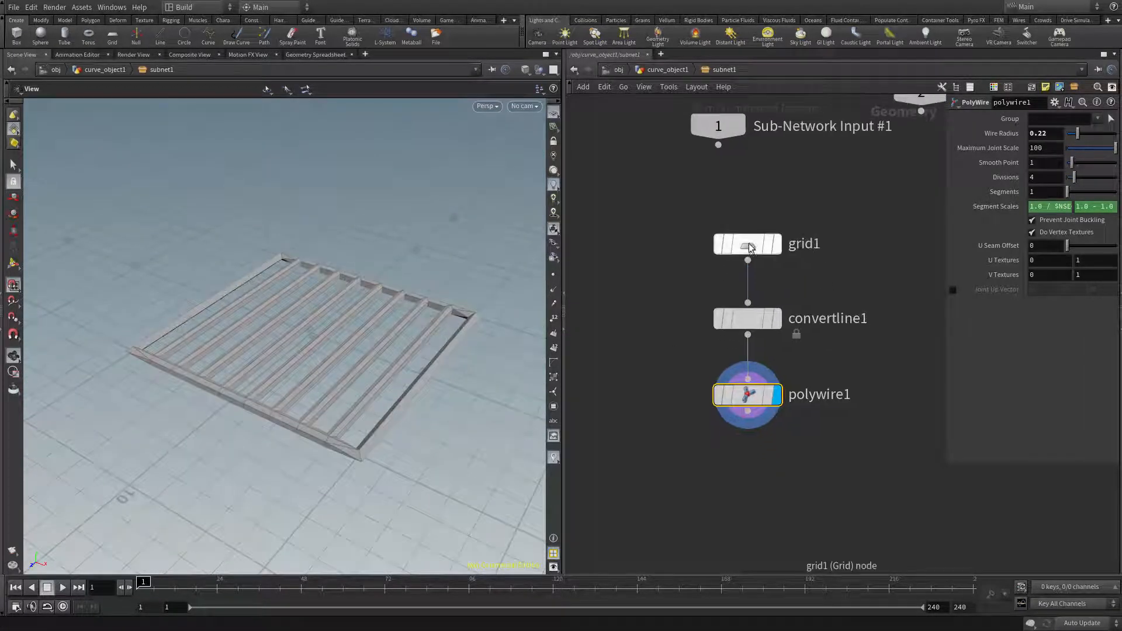
pyautogui.moveTo(1076, 223); pyautogui.dragTo(1073, 226)
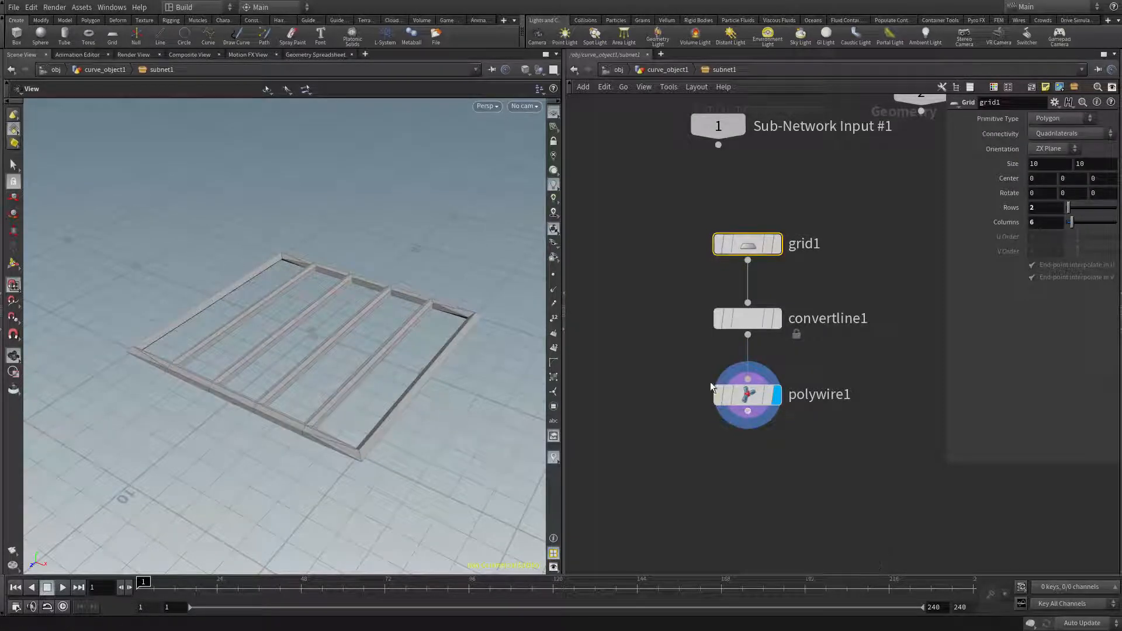
pyautogui.moveTo(708, 339); pyautogui.dragTo(699, 316, button='middle')
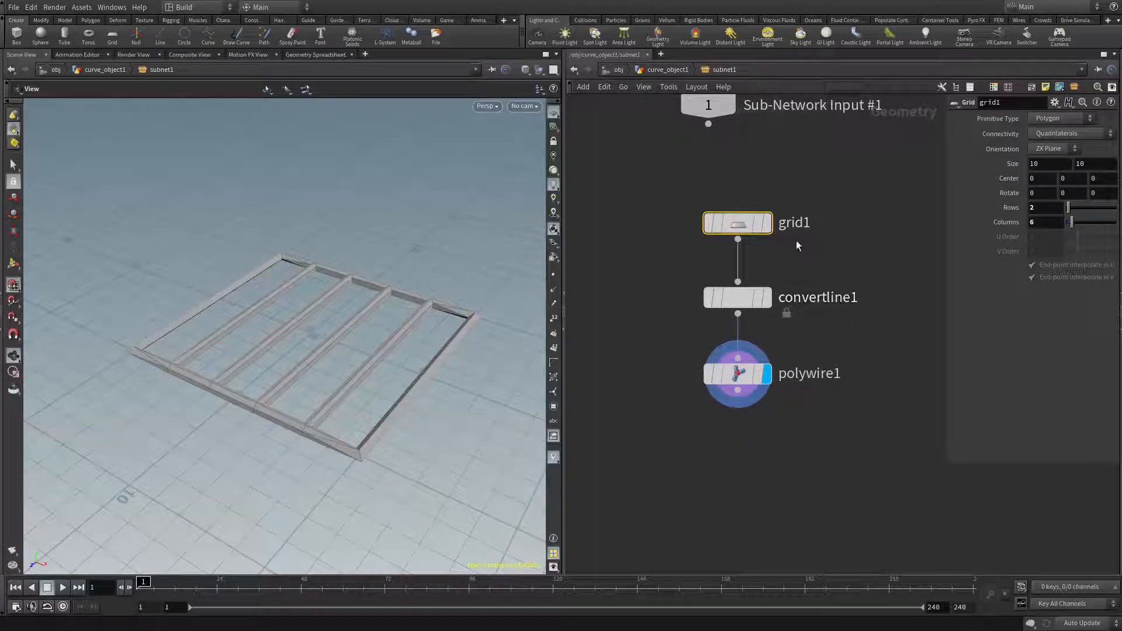
pyautogui.moveTo(702, 429); pyautogui.dragTo(680, 440, button='middle')
pyautogui.moveTo(366, 418); pyautogui.dragTo(335, 374)
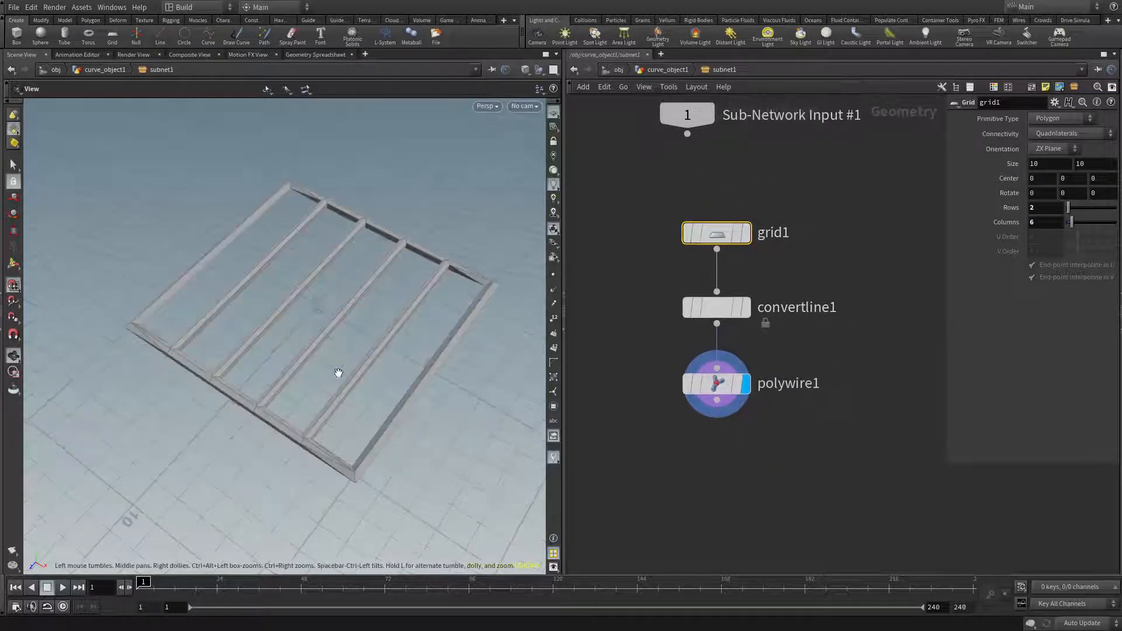
# Add a Null node below polywire1, connect it to the PolyWire output and make it the displayed node
pyautogui.scroll(2, 695, 461)
pyautogui.moveTo(695, 461)
pyautogui.mouseDown(button='middle')
pyautogui.moveTo(692, 422)
pyautogui.moveTo(698, 455)
pyautogui.mouseUp(button='middle')
pyautogui.press('Tab')
pyautogui.write('null')
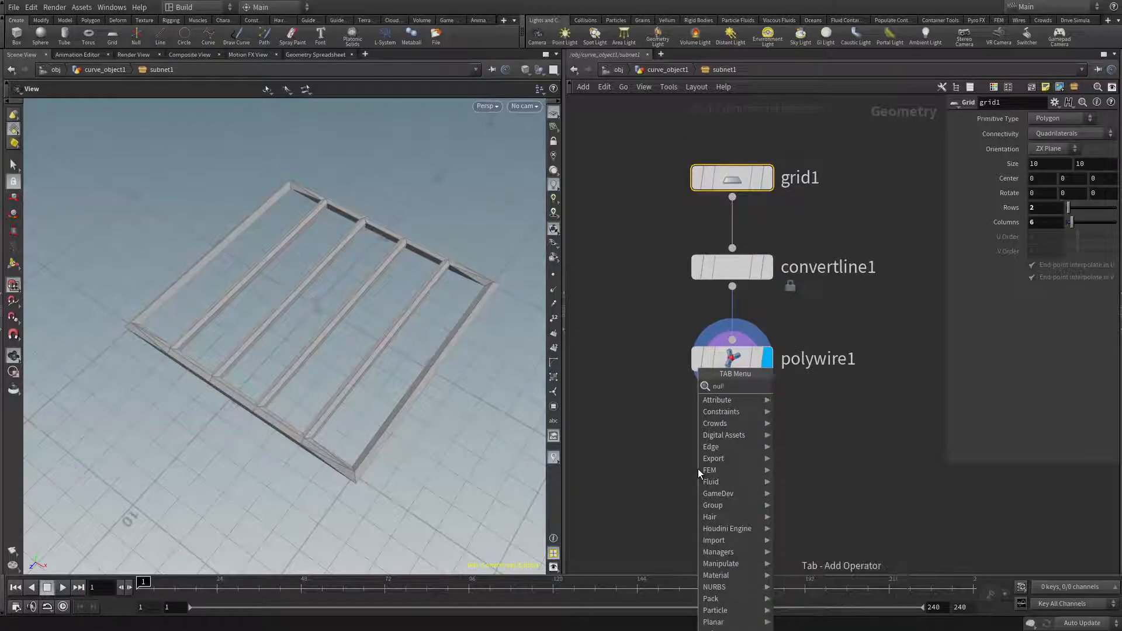
pyautogui.press('Return')
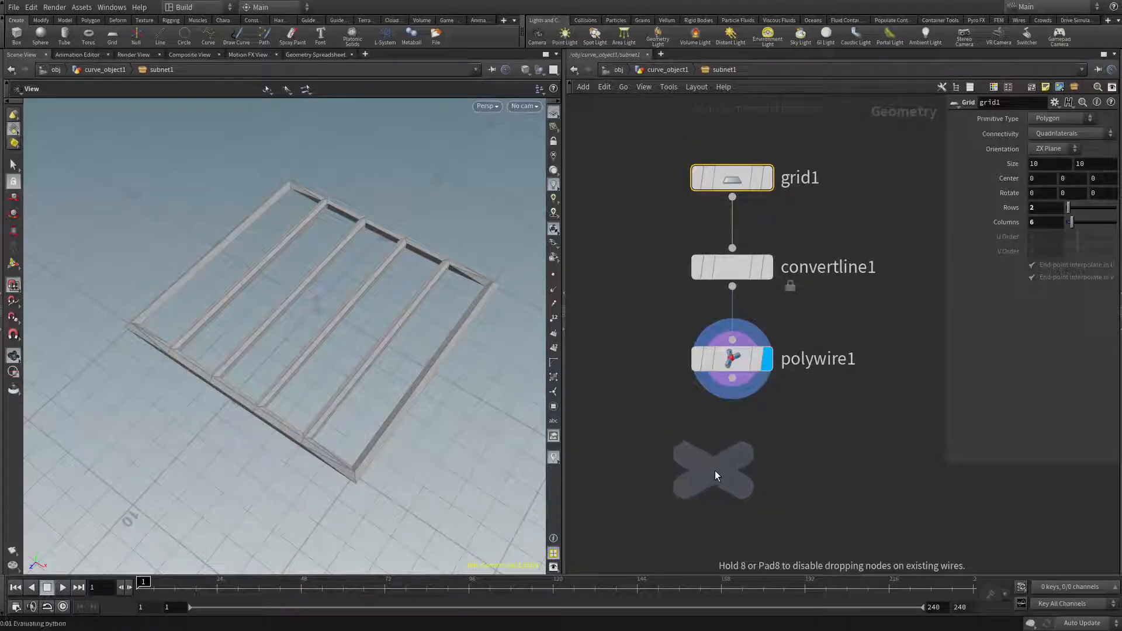
pyautogui.click(714, 471)
pyautogui.moveTo(710, 474); pyautogui.dragTo(728, 474)
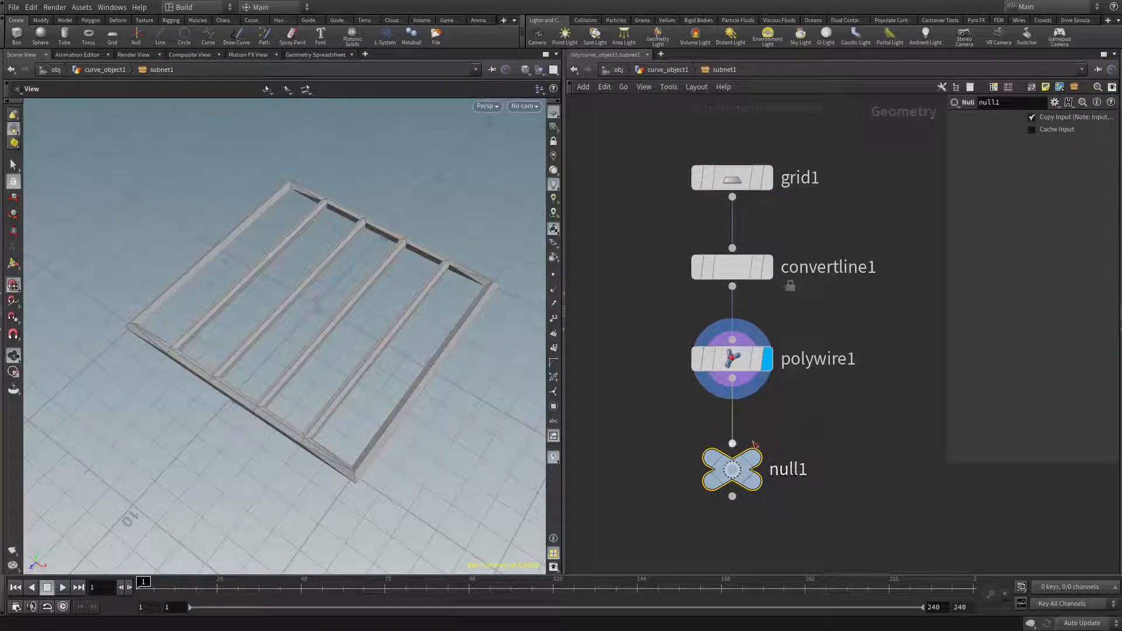
pyautogui.click(756, 463)
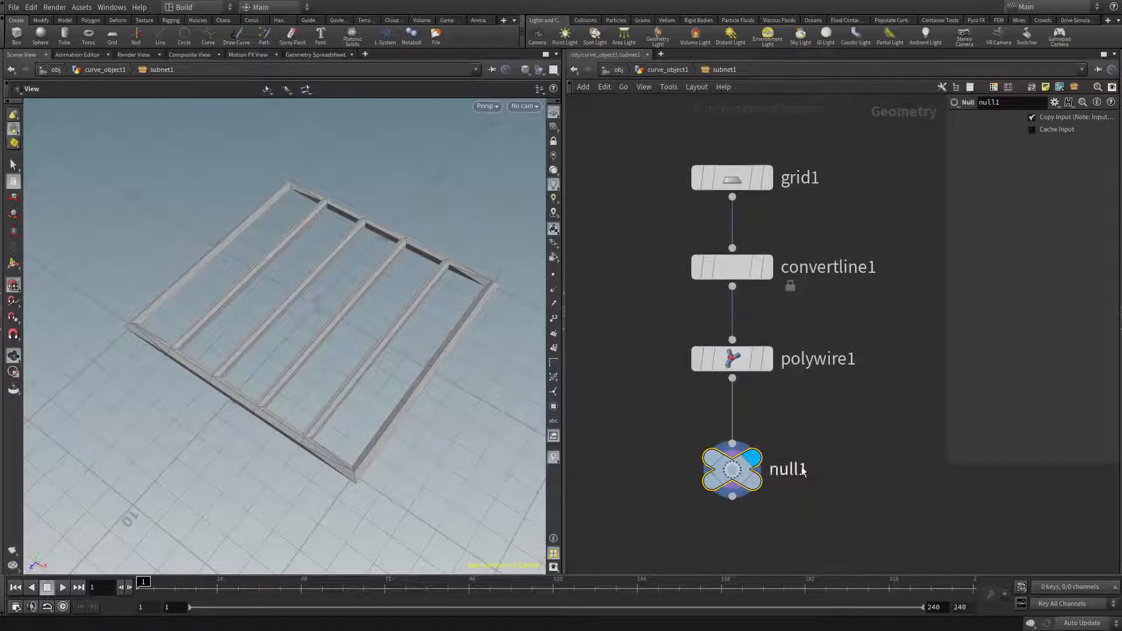
# Rename the Null node as OUT
pyautogui.moveTo(828, 428); pyautogui.dragTo(639, 528)
pyautogui.doubleClick(788, 470)
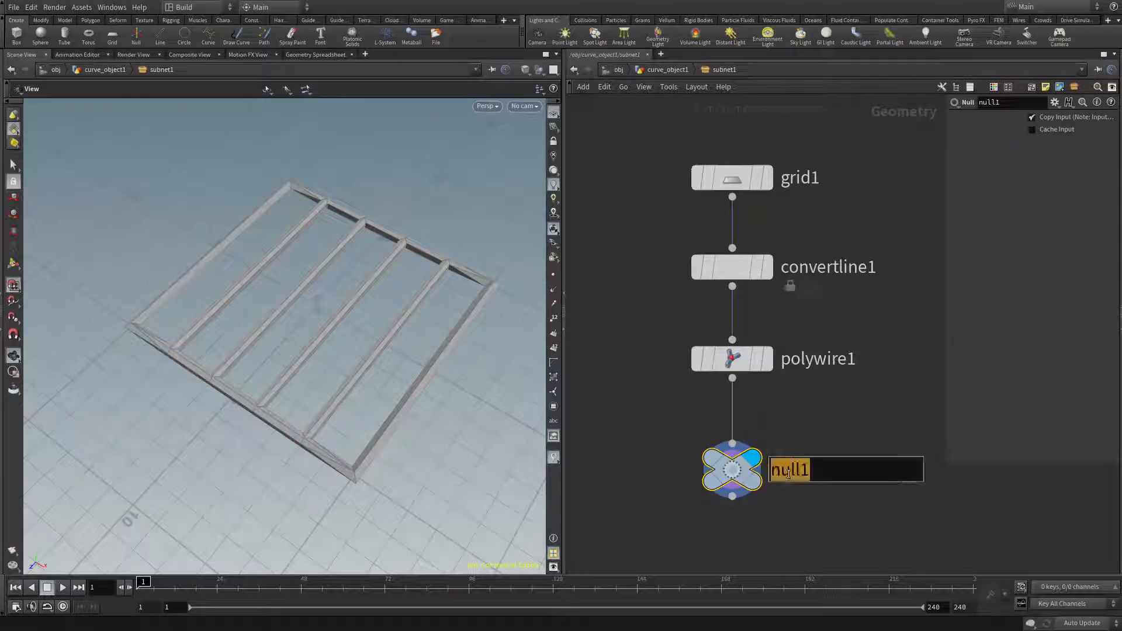
pyautogui.write('OUT')
pyautogui.press('Return')
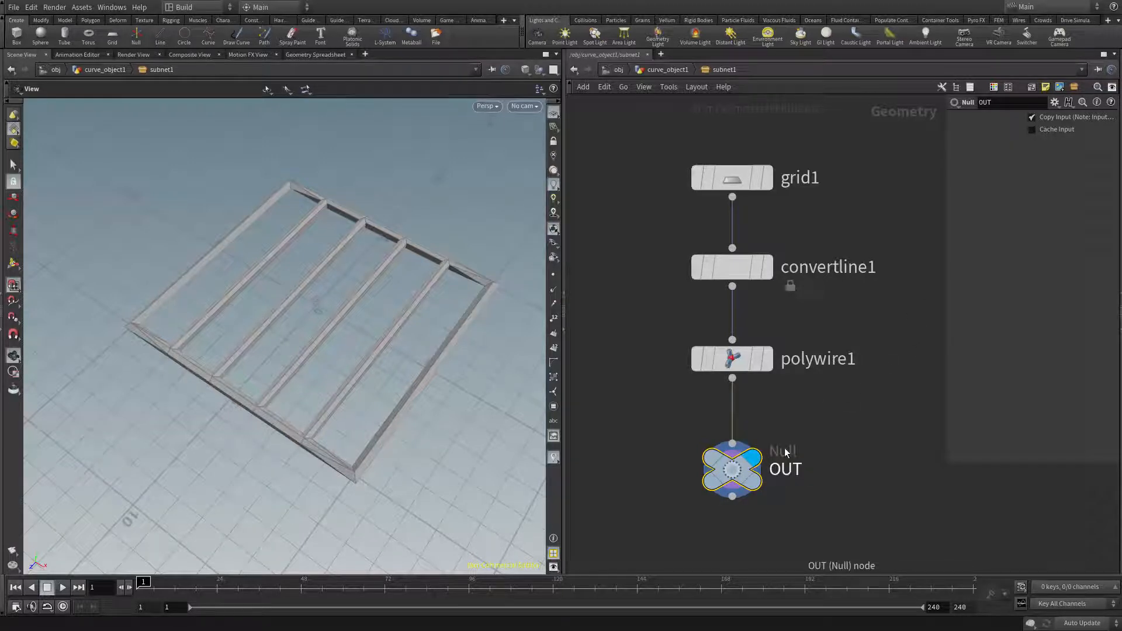
# Reposition the OUT null in line a short distance below polywire1
pyautogui.press('h')
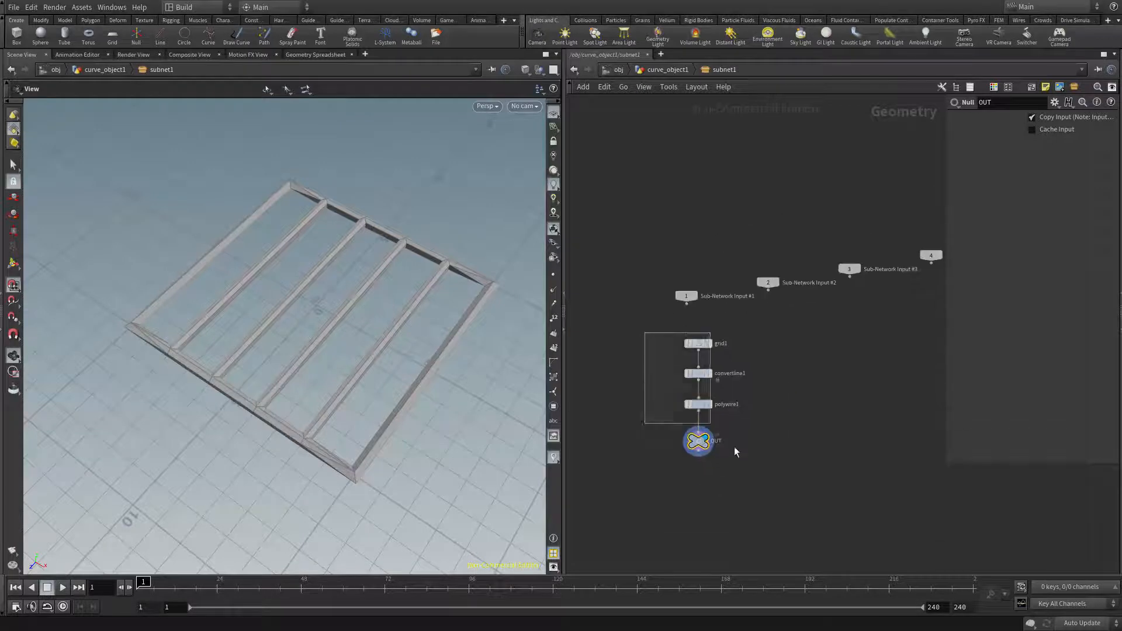
pyautogui.moveTo(735, 447); pyautogui.dragTo(753, 474)
pyautogui.moveTo(762, 463); pyautogui.dragTo(773, 430, button='middle')
pyautogui.scroll(4, 723, 425)
pyautogui.click(723, 426)
pyautogui.moveTo(708, 402); pyautogui.dragTo(709, 475)
pyautogui.moveTo(835, 275); pyautogui.dragTo(681, 347)
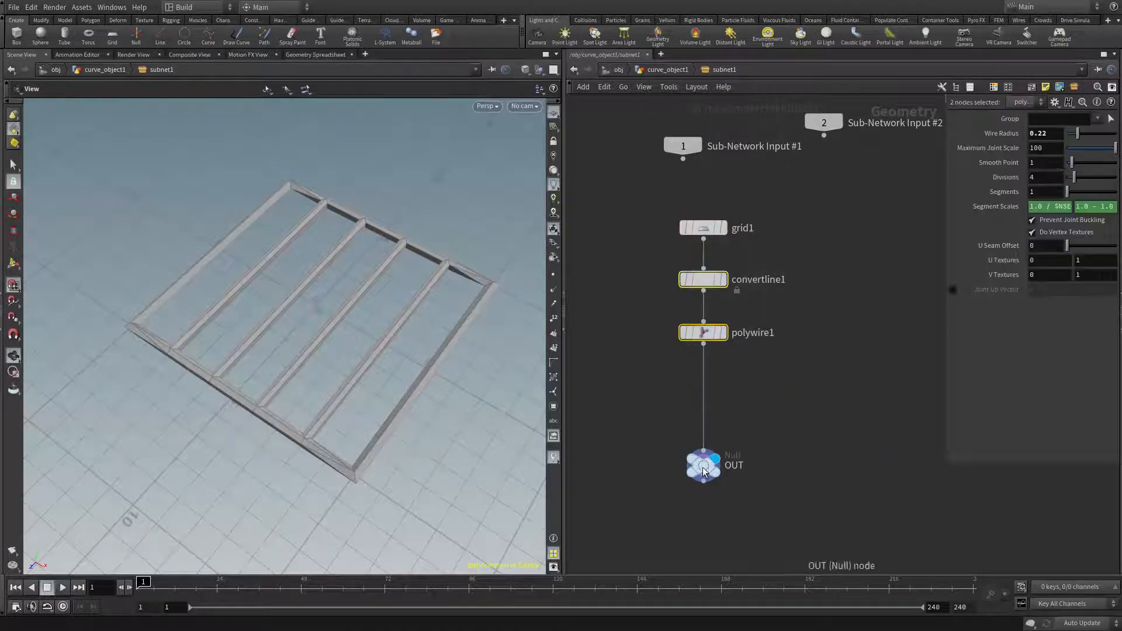
pyautogui.moveTo(703, 470); pyautogui.dragTo(702, 410)
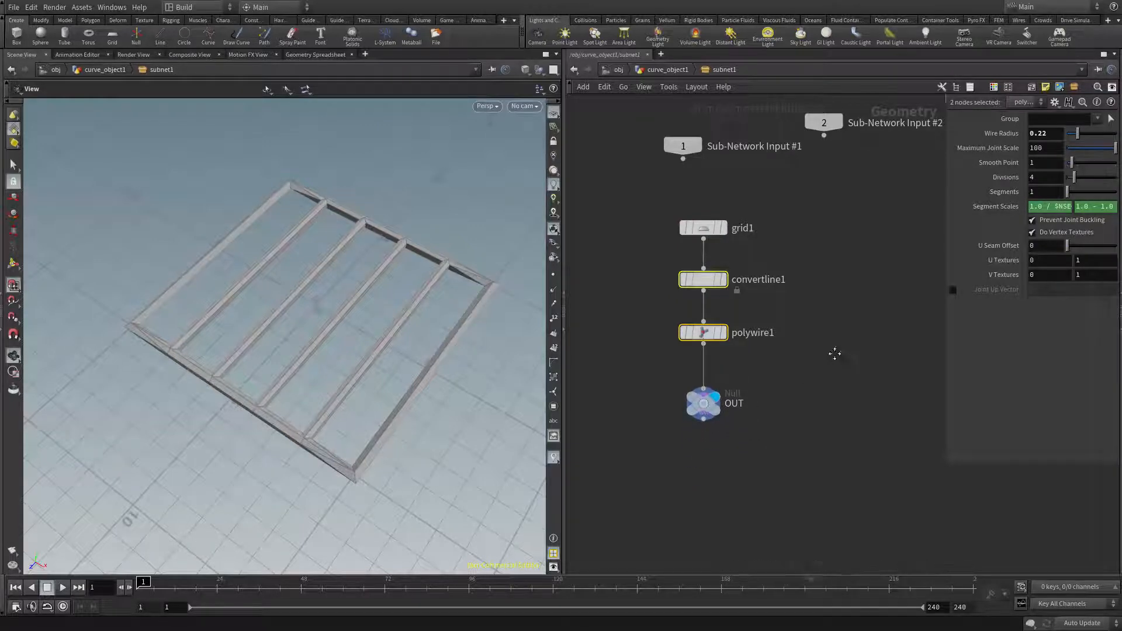
pyautogui.moveTo(831, 358); pyautogui.dragTo(793, 424, button='middle')
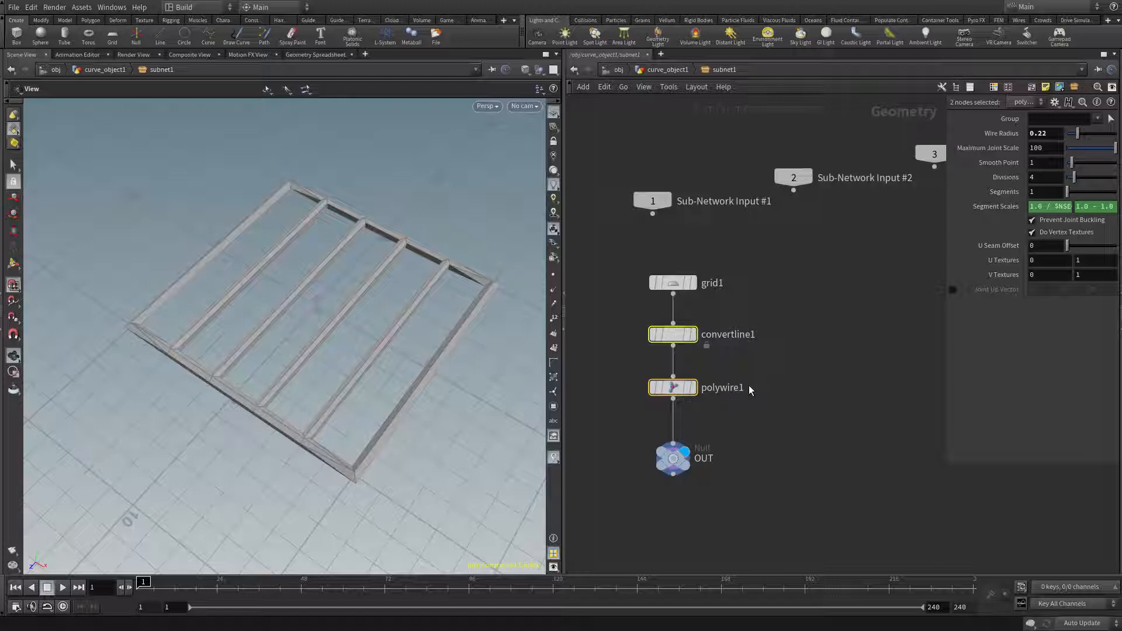
pyautogui.press('Up')
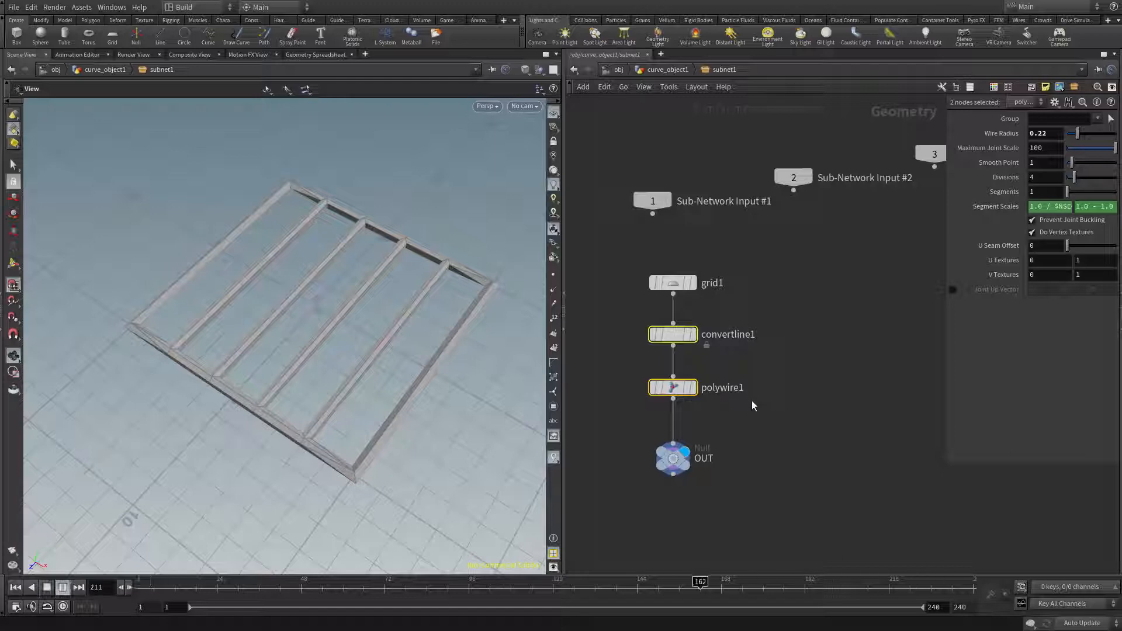
pyautogui.click(56, 590)
pyautogui.click(13, 590)
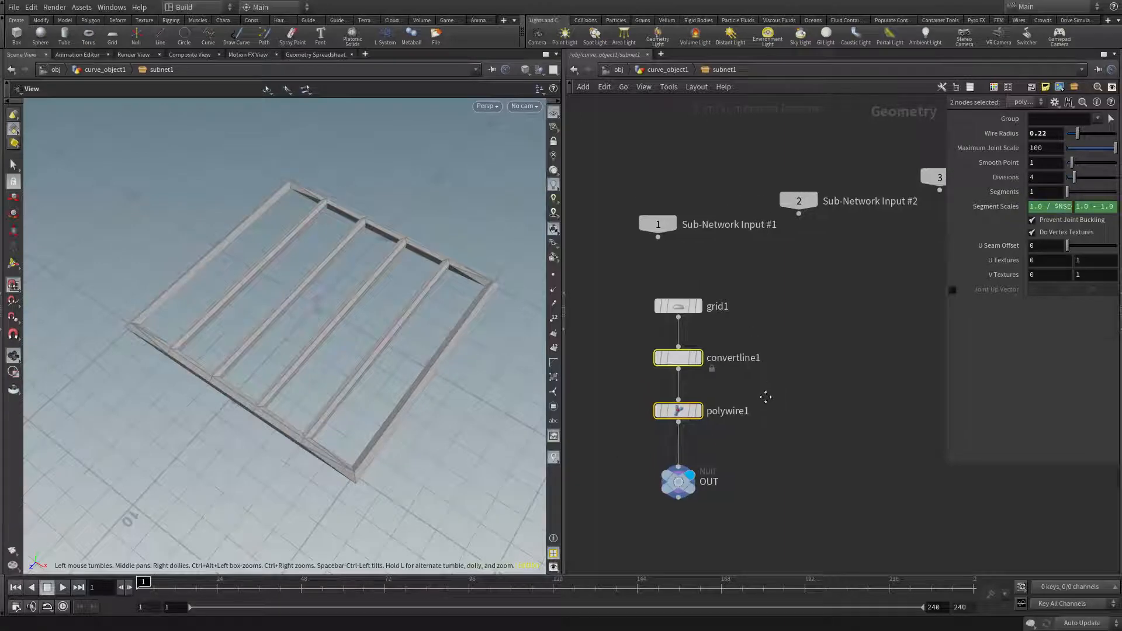
pyautogui.moveTo(764, 393)
pyautogui.mouseDown(button='middle')
pyautogui.moveTo(773, 420)
pyautogui.moveTo(757, 413)
pyautogui.mouseUp(button='middle')
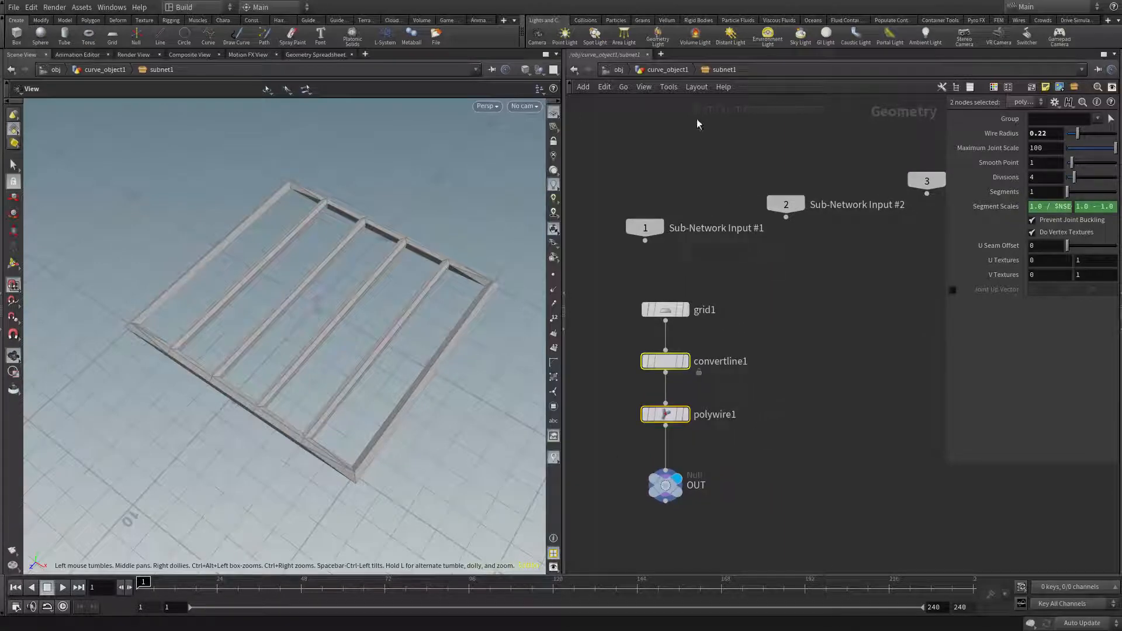
# Leave the subnetwork and return to the curve_object1 network level
pyautogui.click(661, 69)
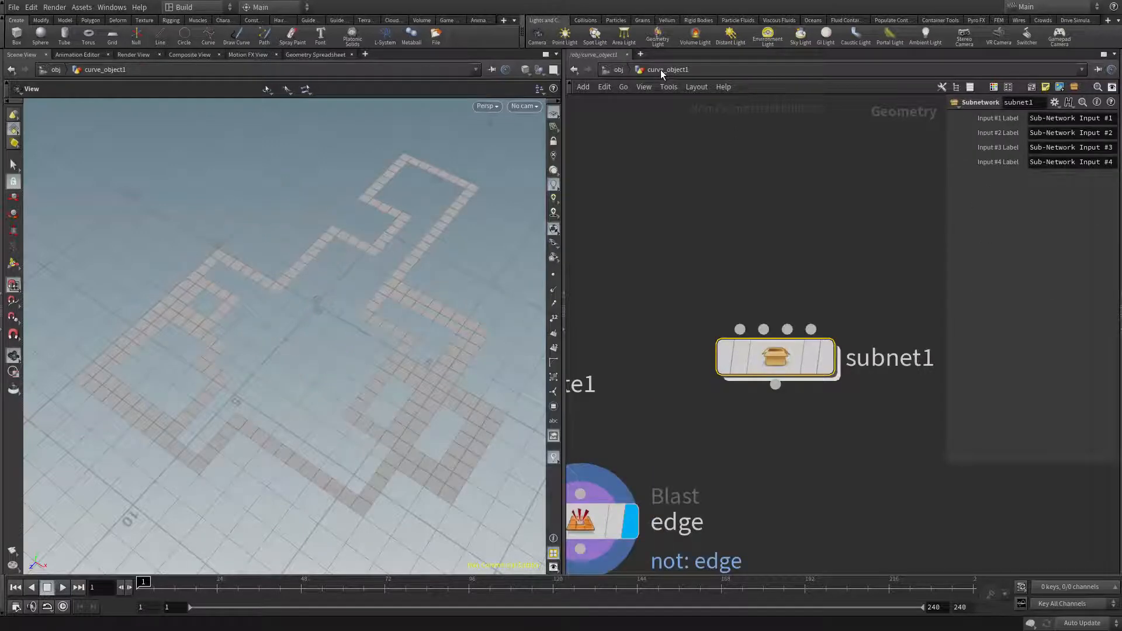
pyautogui.moveTo(730, 445); pyautogui.dragTo(705, 440, button='middle')
pyautogui.press('i')
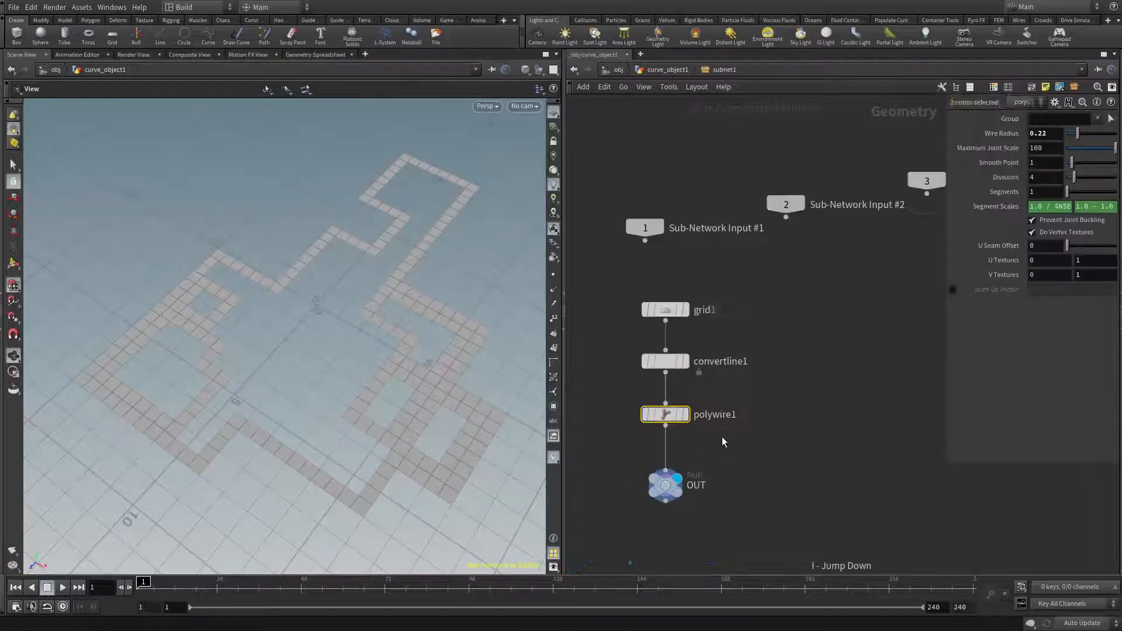
pyautogui.press('u')
# Rename the subnet1 node as GRID
pyautogui.moveTo(767, 462); pyautogui.dragTo(783, 358, button='middle')
pyautogui.scroll(-1, 819, 298)
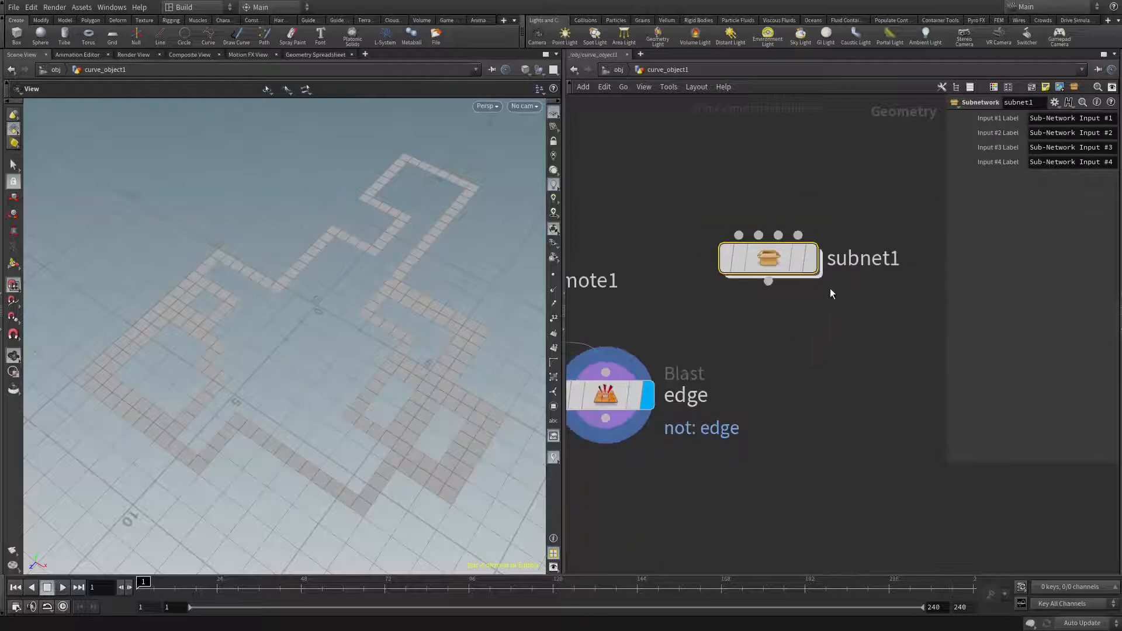
pyautogui.doubleClick(846, 264)
pyautogui.write('GRID')
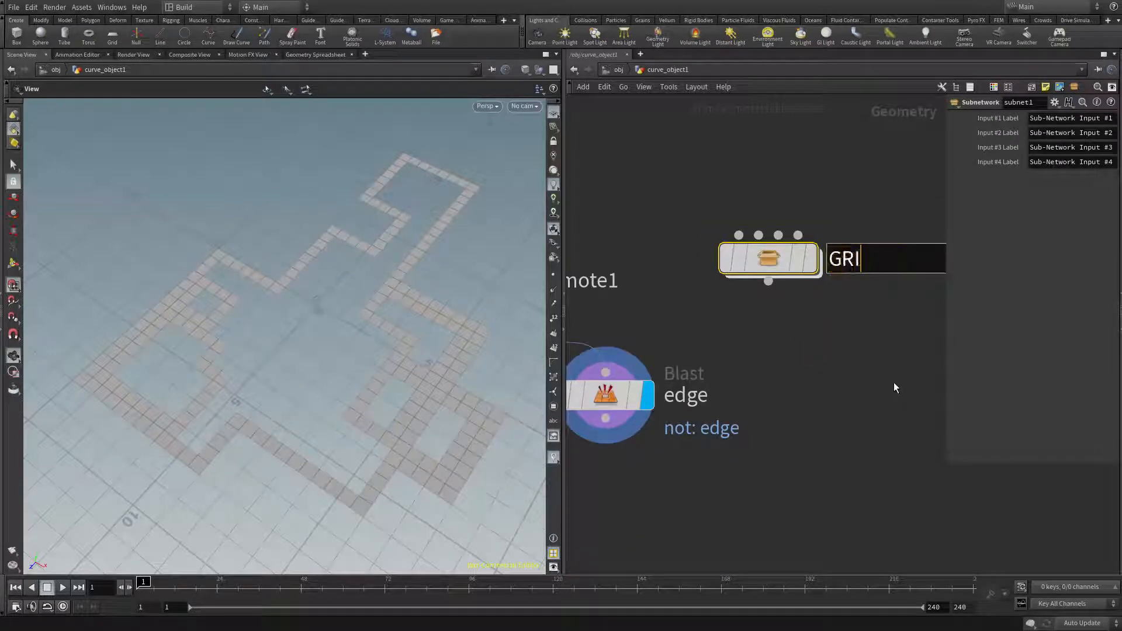
pyautogui.press('Return')
pyautogui.scroll(-1, 885, 390)
pyautogui.scroll(-2, 885, 395)
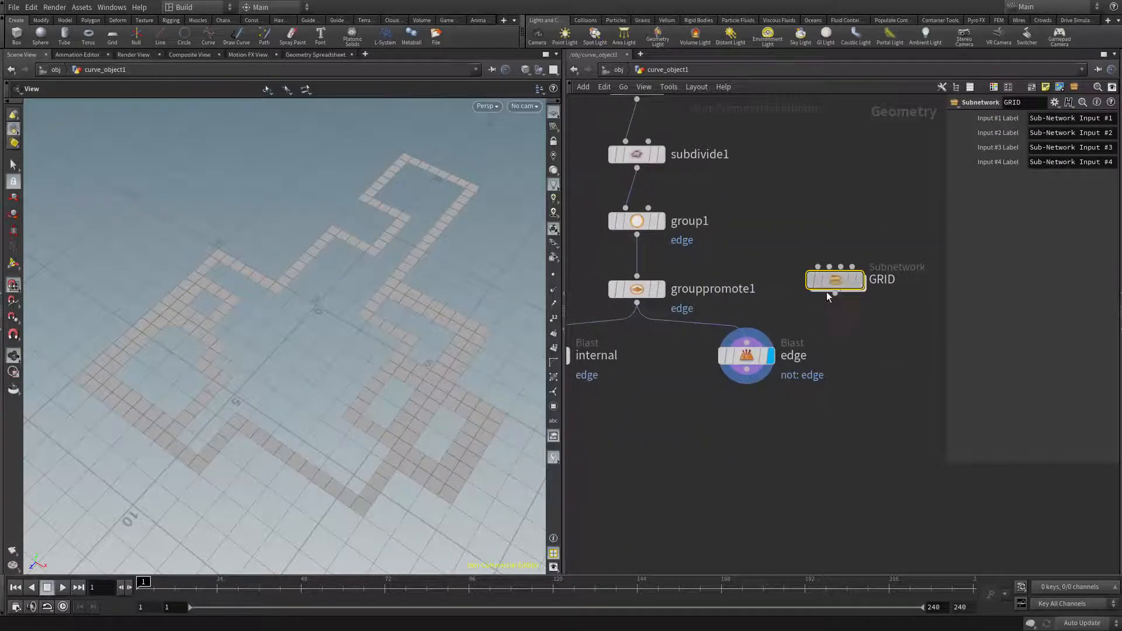
# Rename the GRID subnetwork as grid and arrange it between the internal and edge Blast nodes
pyautogui.moveTo(880, 278); pyautogui.dragTo(708, 372)
pyautogui.scroll(3, 707, 372)
pyautogui.doubleClick(721, 369)
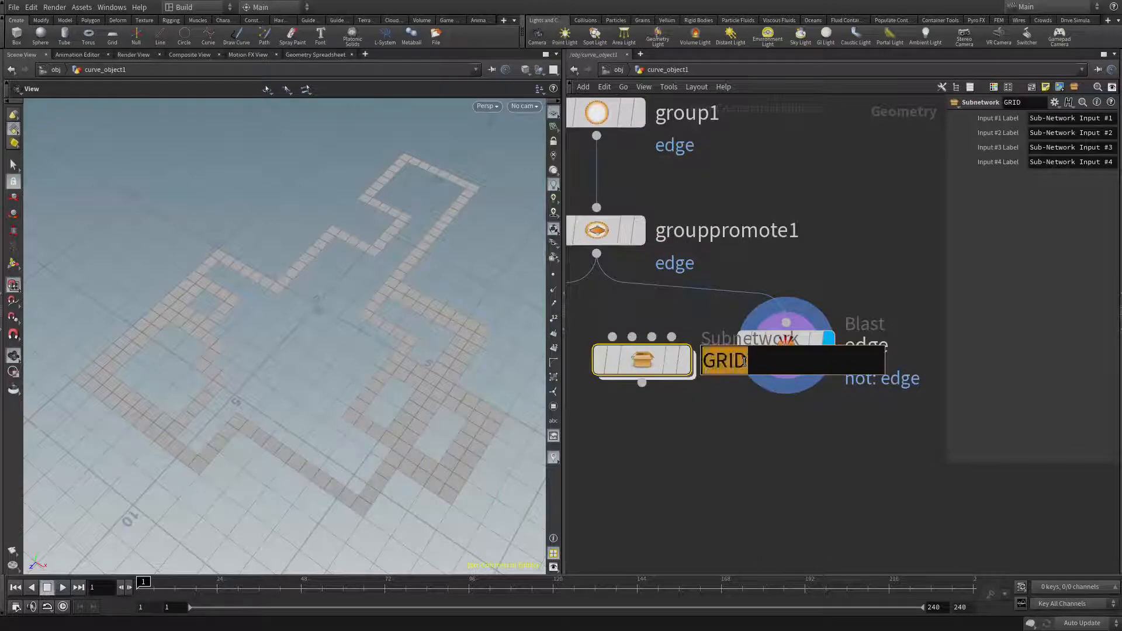
pyautogui.write('g')
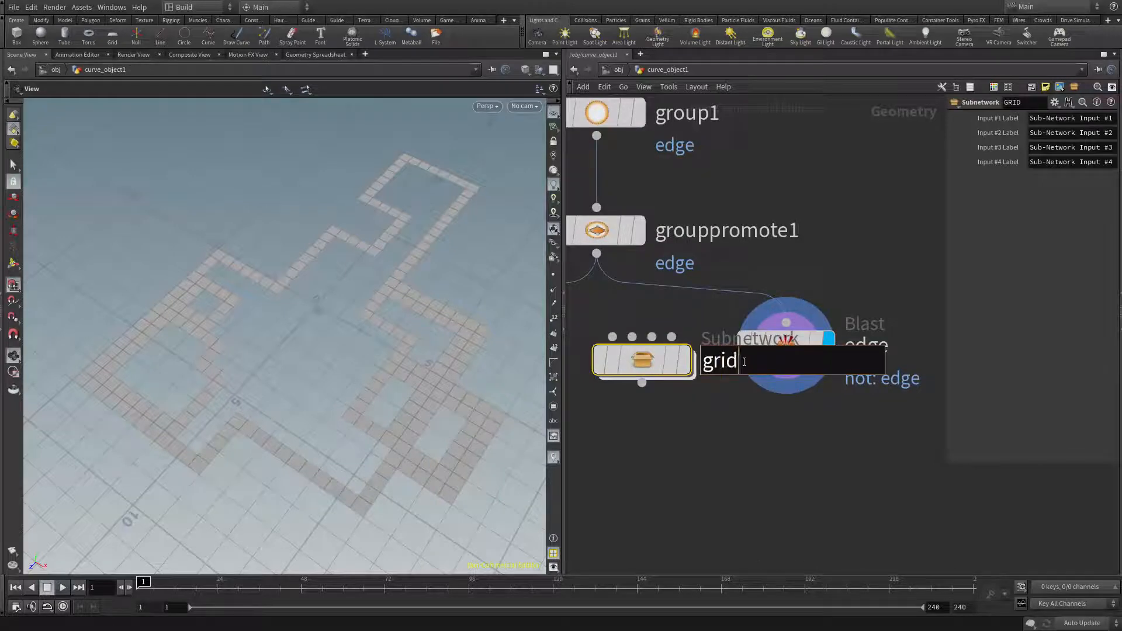
pyautogui.write('rid')
pyautogui.press('Return')
pyautogui.moveTo(797, 351); pyautogui.dragTo(875, 361)
pyautogui.scroll(-3, 825, 292)
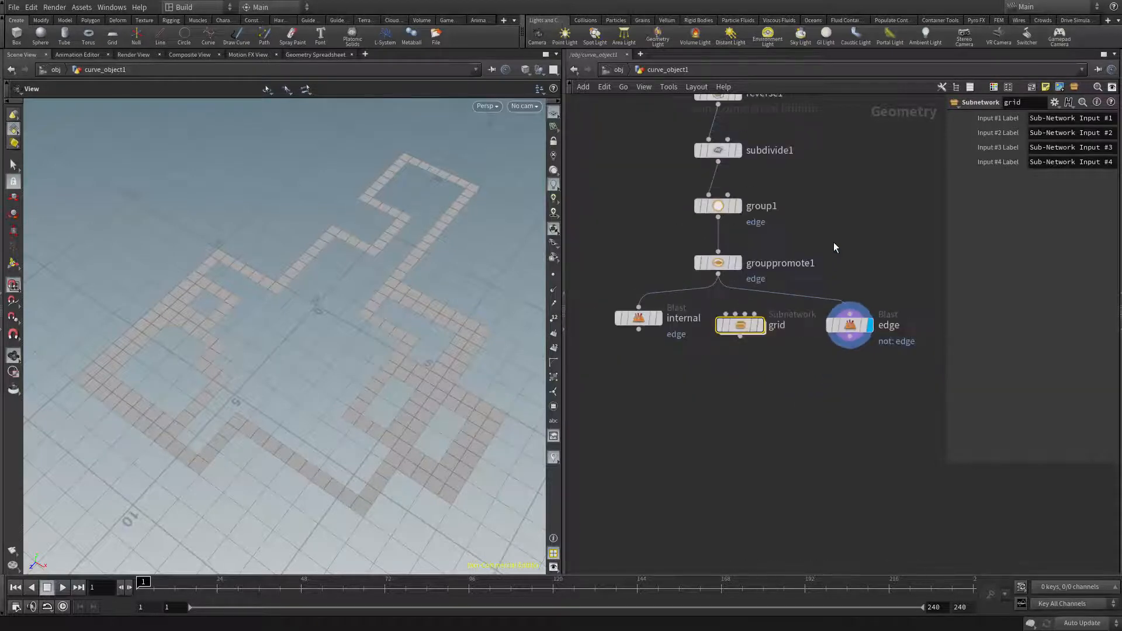
# Tighten the vertical spacing of the node chain from blast1 through reverse1, subdivide1 and group1 to grouppromote1
pyautogui.moveTo(827, 263); pyautogui.dragTo(805, 529, button='middle')
pyautogui.scroll(2, 760, 382)
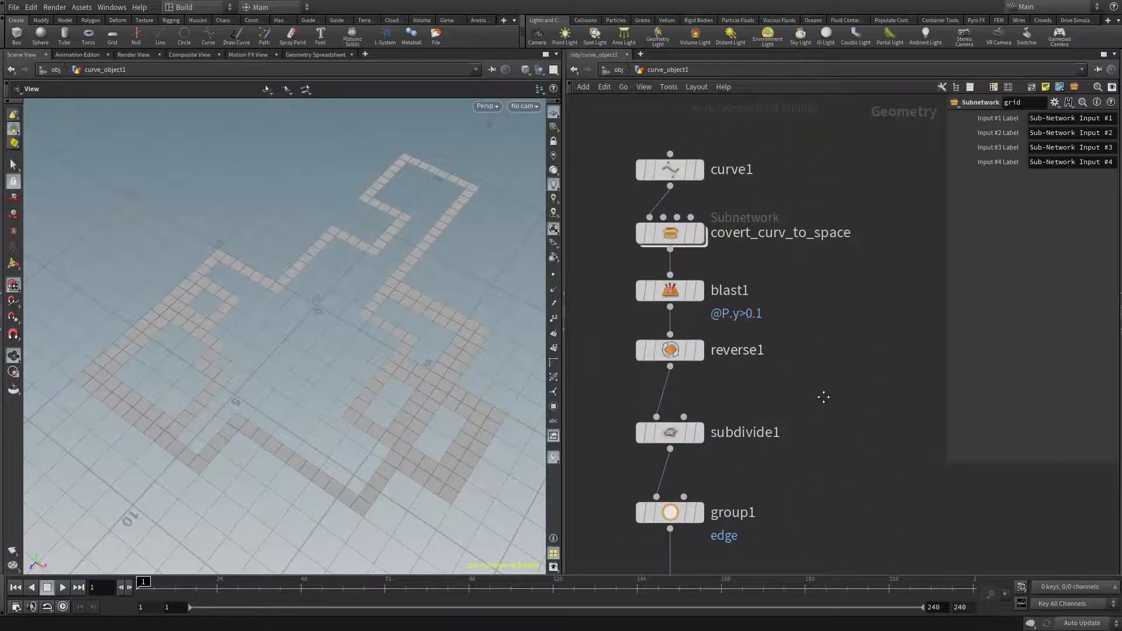
pyautogui.moveTo(824, 397); pyautogui.dragTo(847, 261, button='middle')
pyautogui.scroll(2, 690, 275)
pyautogui.scroll(2, 751, 290)
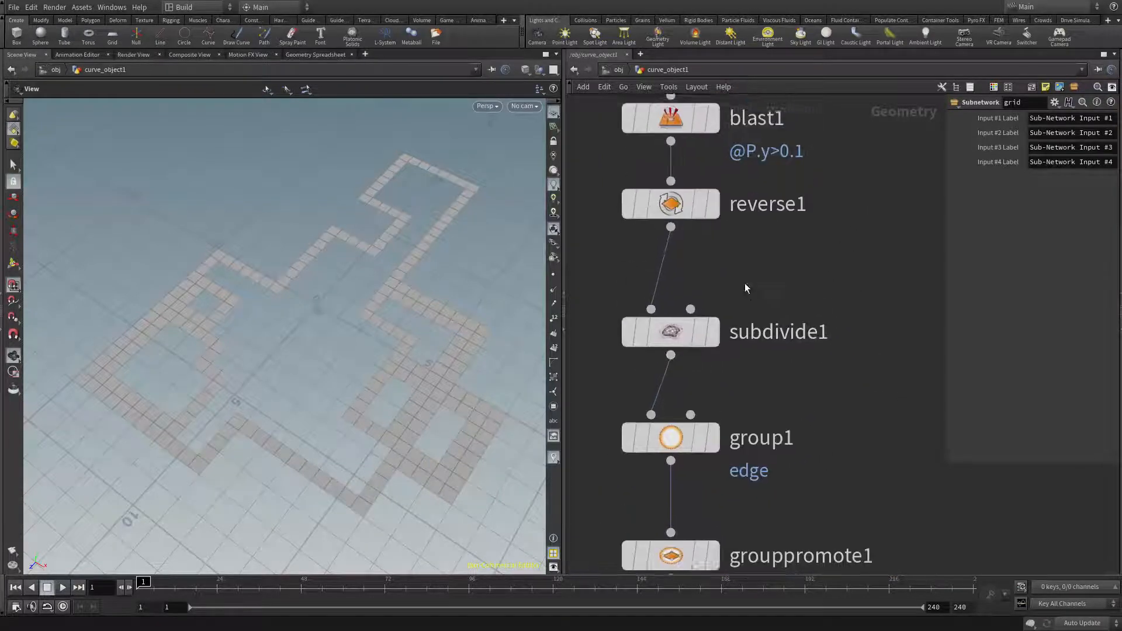
pyautogui.moveTo(677, 216); pyautogui.dragTo(716, 242)
pyautogui.moveTo(678, 126); pyautogui.dragTo(678, 151)
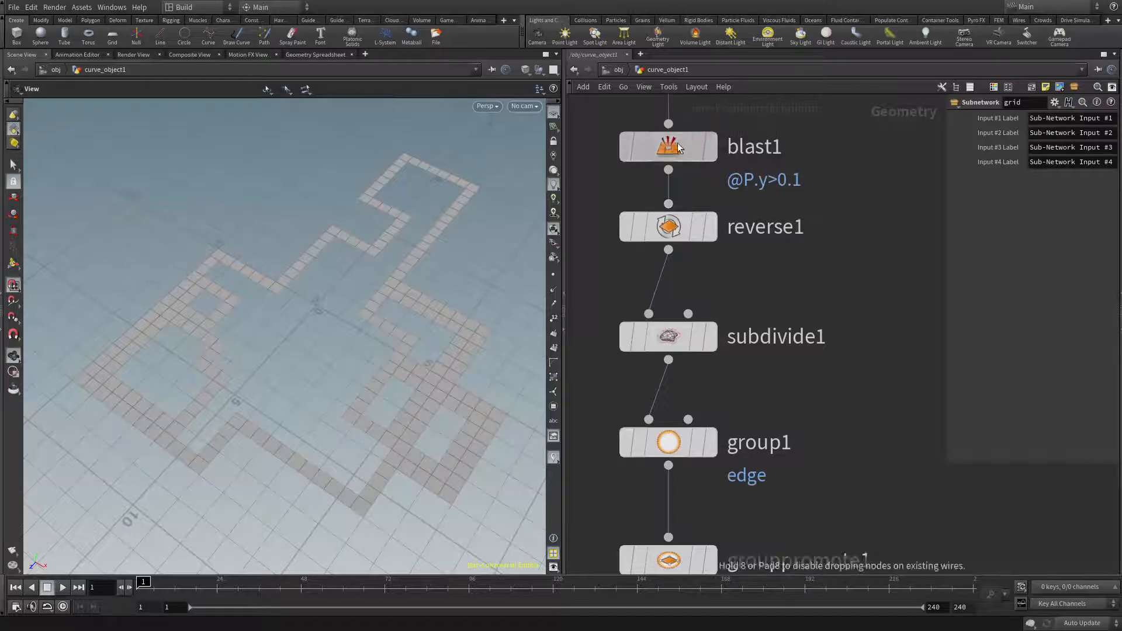
pyautogui.moveTo(739, 198); pyautogui.dragTo(755, 200, button='middle')
pyautogui.moveTo(681, 331); pyautogui.dragTo(681, 304)
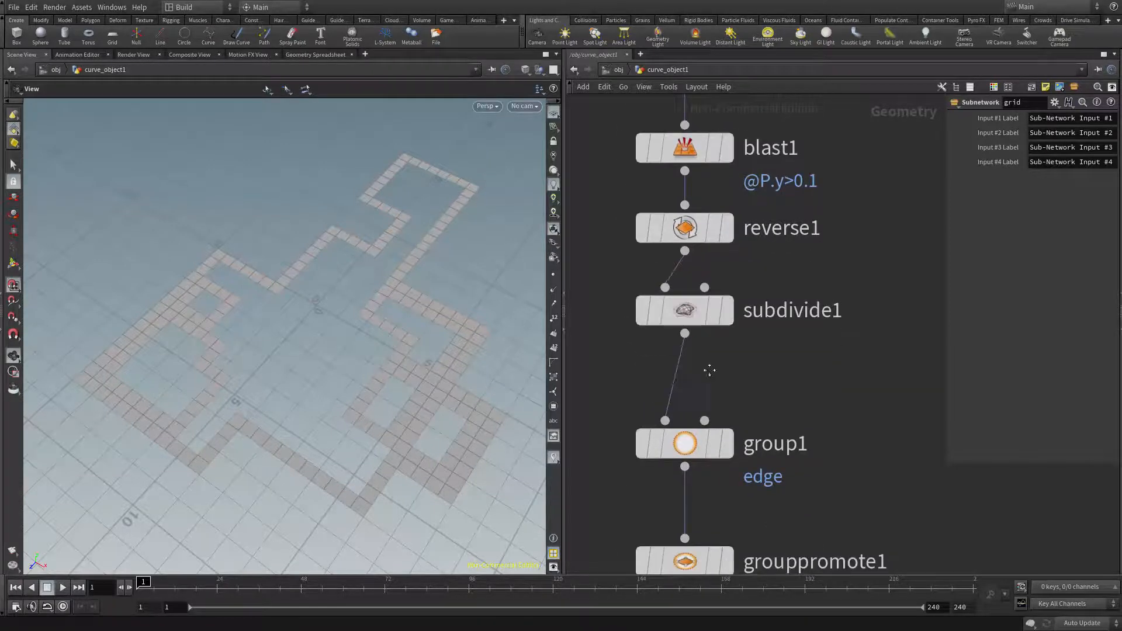
pyautogui.moveTo(709, 370); pyautogui.dragTo(722, 292, button='middle')
pyautogui.moveTo(701, 376); pyautogui.dragTo(701, 343)
pyautogui.moveTo(700, 490); pyautogui.dragTo(700, 462)
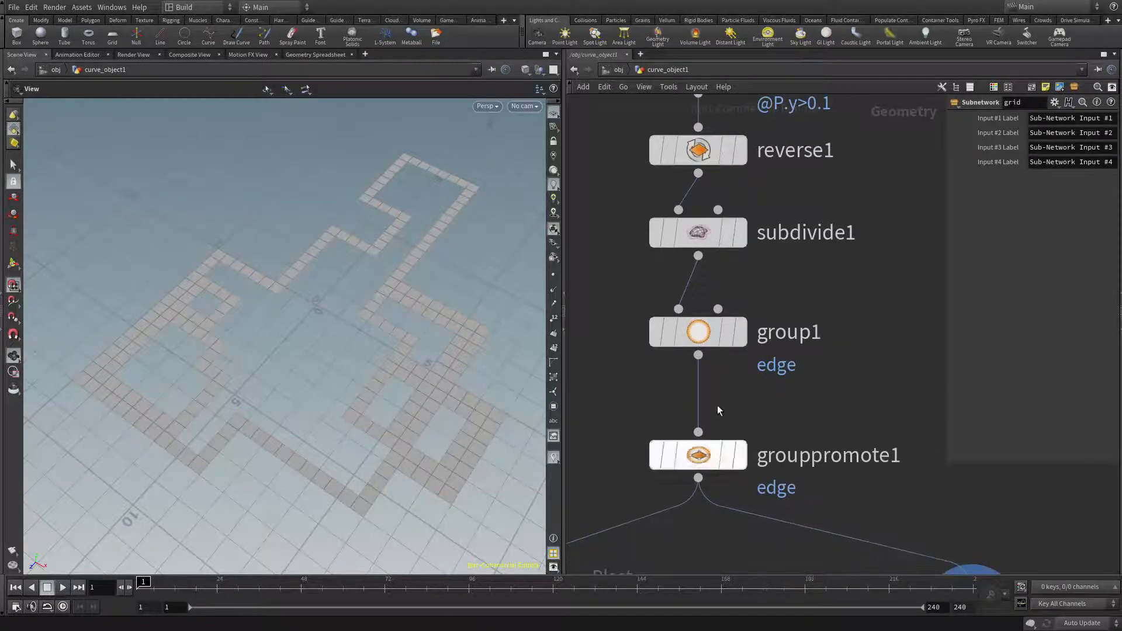
# Display the group1 node's result and rename the node as group_edges
pyautogui.click(702, 339)
pyautogui.click(739, 332)
pyautogui.doubleClick(792, 330)
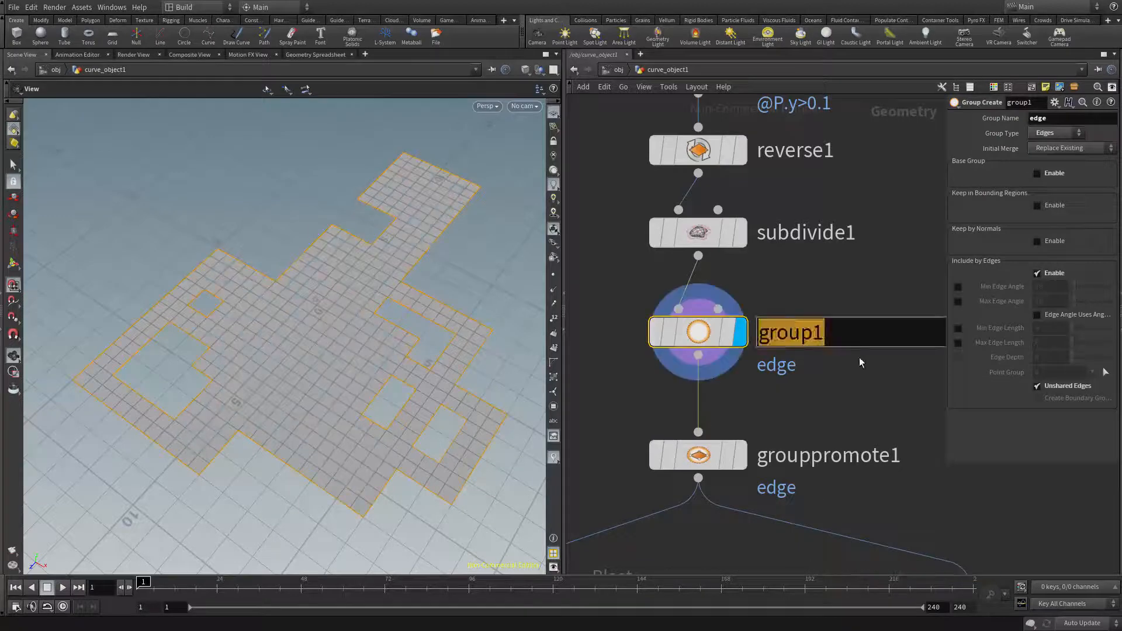
pyautogui.write('group_')
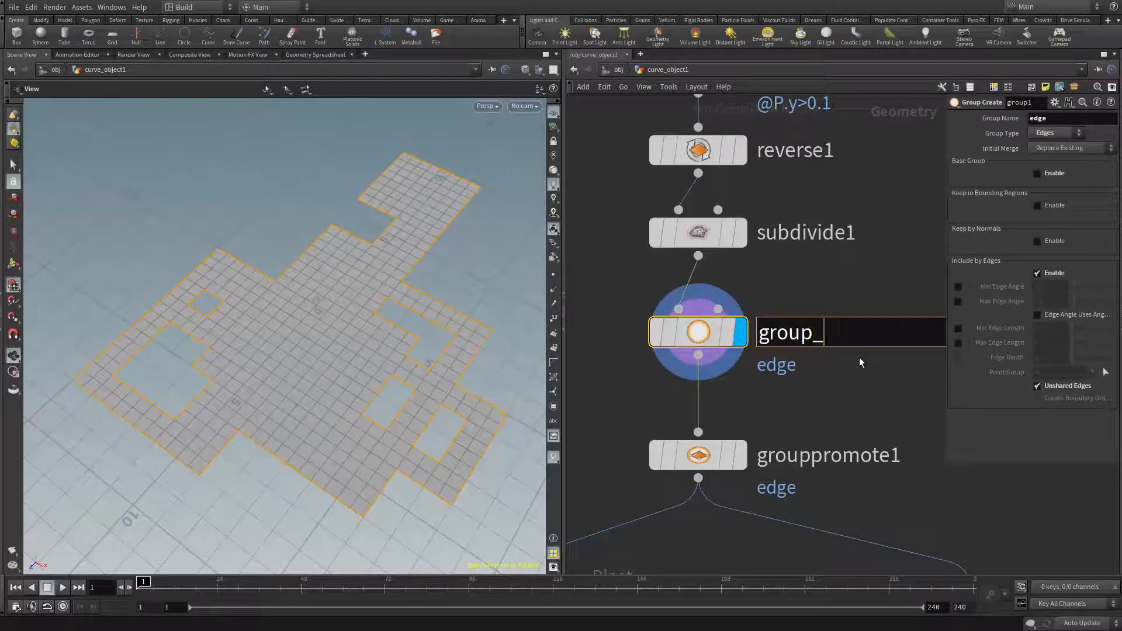
pyautogui.write('edges')
pyautogui.press('Return')
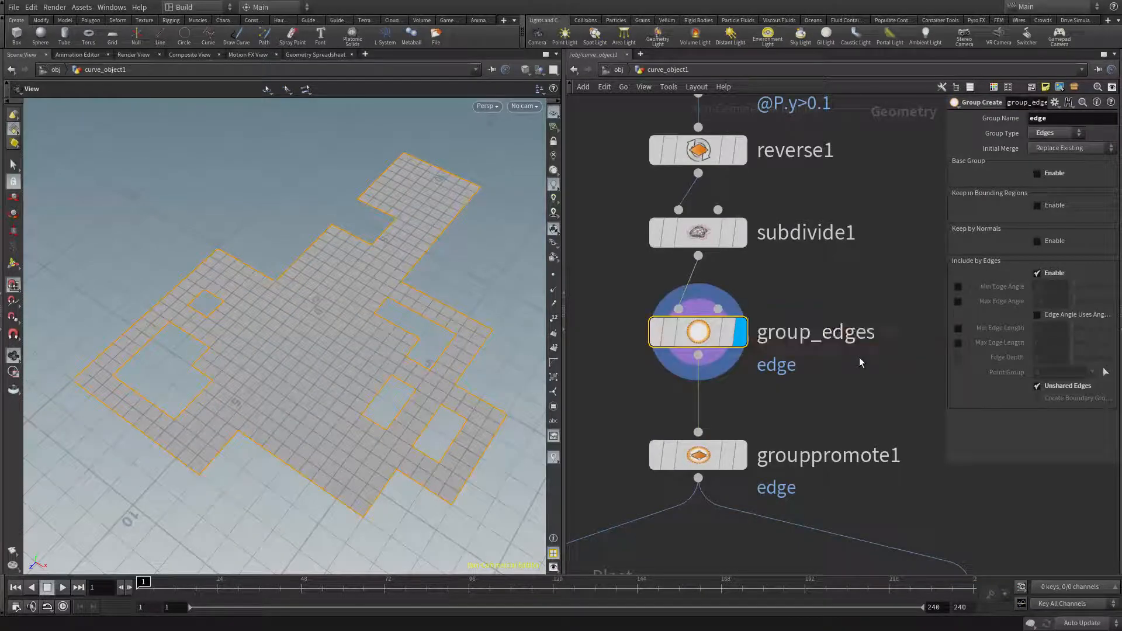
# Rename the grouppromote1 node as grouppromote_to_faces
pyautogui.moveTo(853, 405); pyautogui.dragTo(823, 335, button='middle')
pyautogui.doubleClick(781, 384)
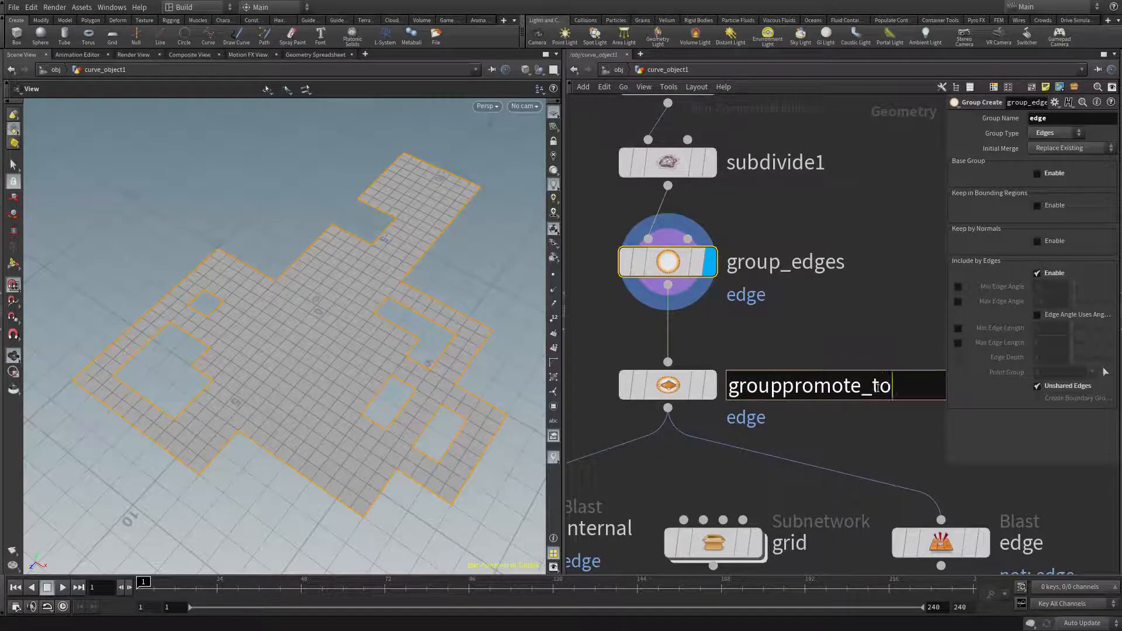
pyautogui.press('Return')
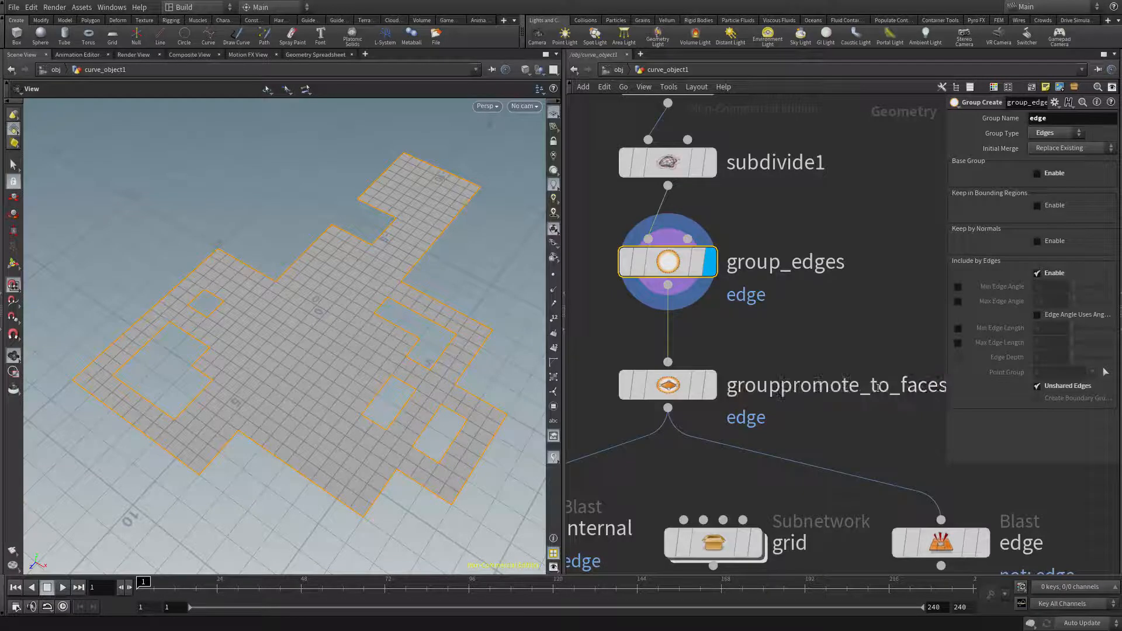
# Display the grouppromote_to_faces result, followed by the edge Blast result, to check the edge polygons
pyautogui.scroll(-3, 814, 413)
pyautogui.click(683, 258)
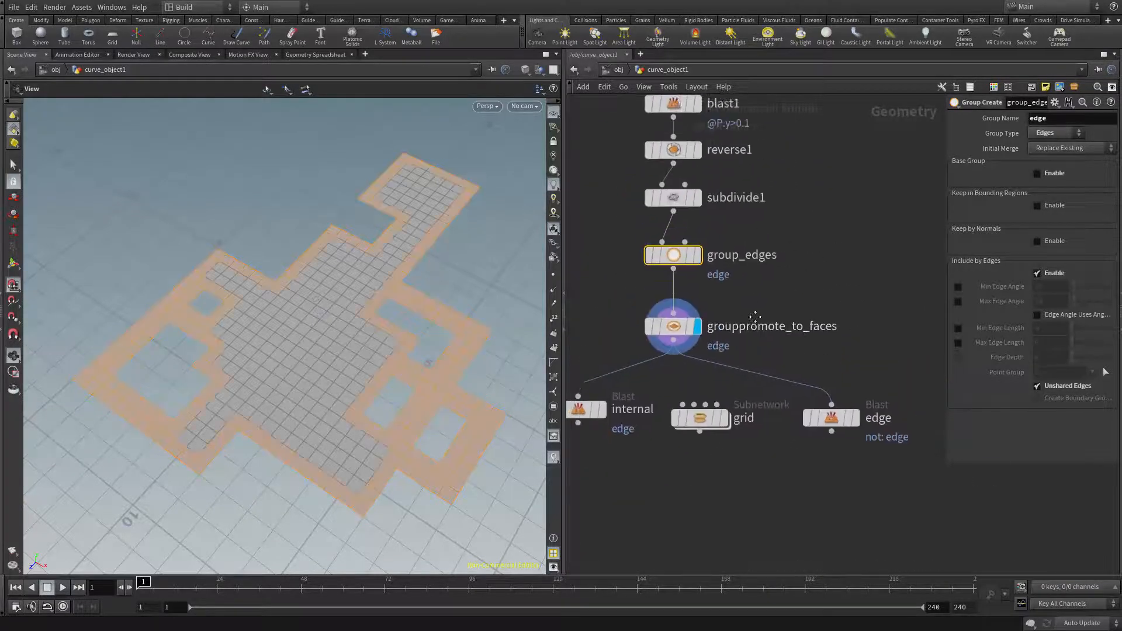
pyautogui.scroll(5, 754, 313)
pyautogui.scroll(3, 769, 316)
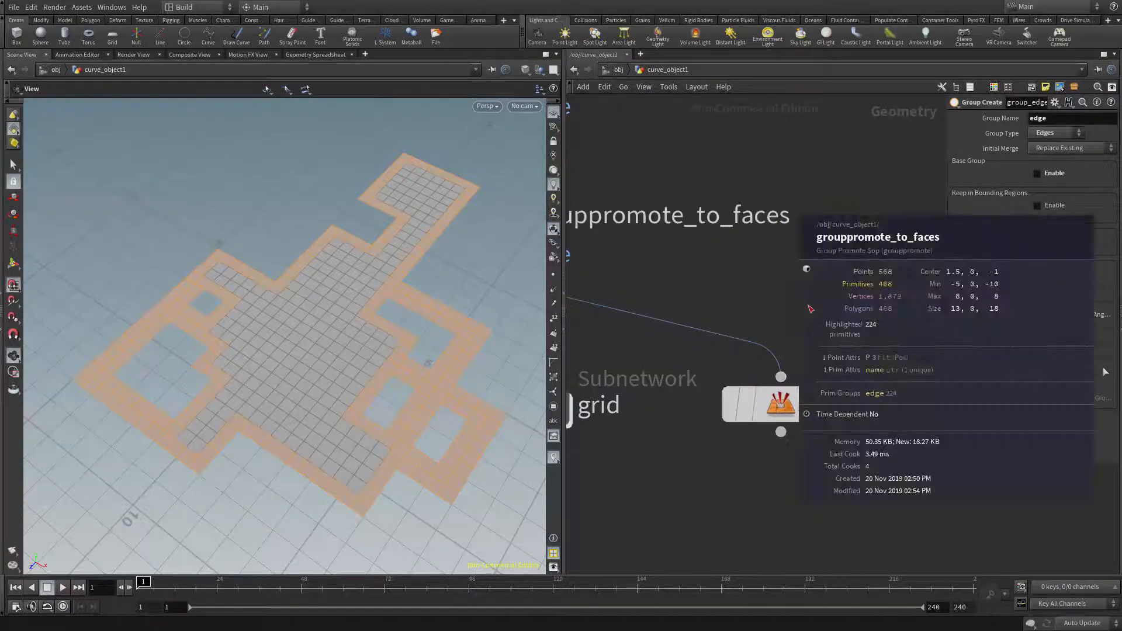
pyautogui.click(844, 367)
pyautogui.moveTo(667, 403); pyautogui.dragTo(809, 372, button='middle')
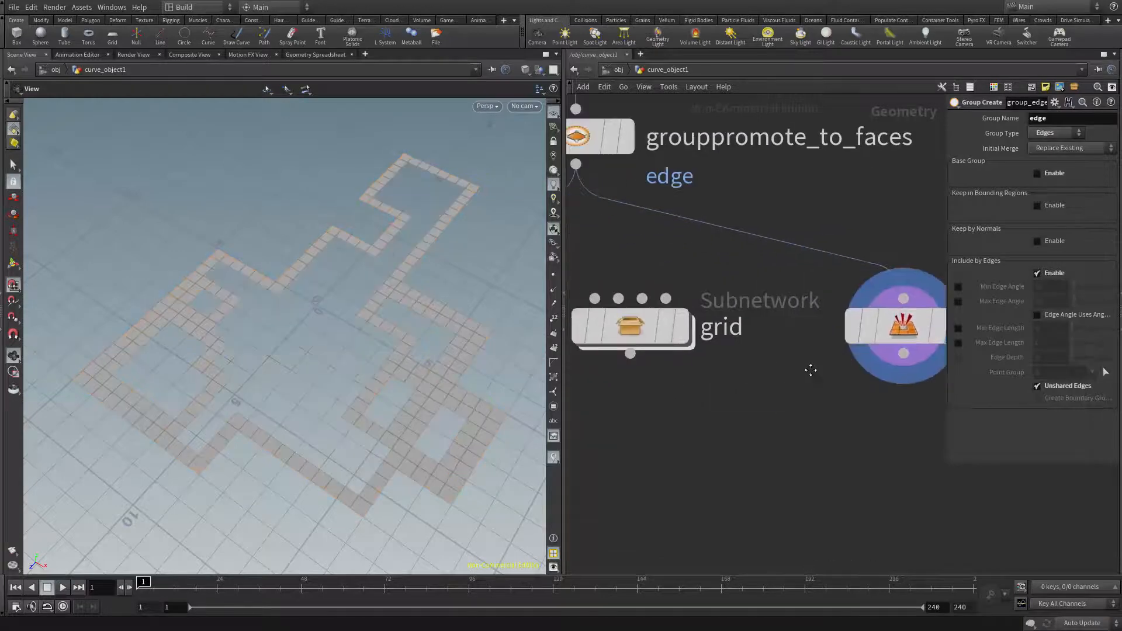
# Alternate the display between the grid subnetwork and the edge Blast to compare the module with the edge tiles
pyautogui.click(719, 327)
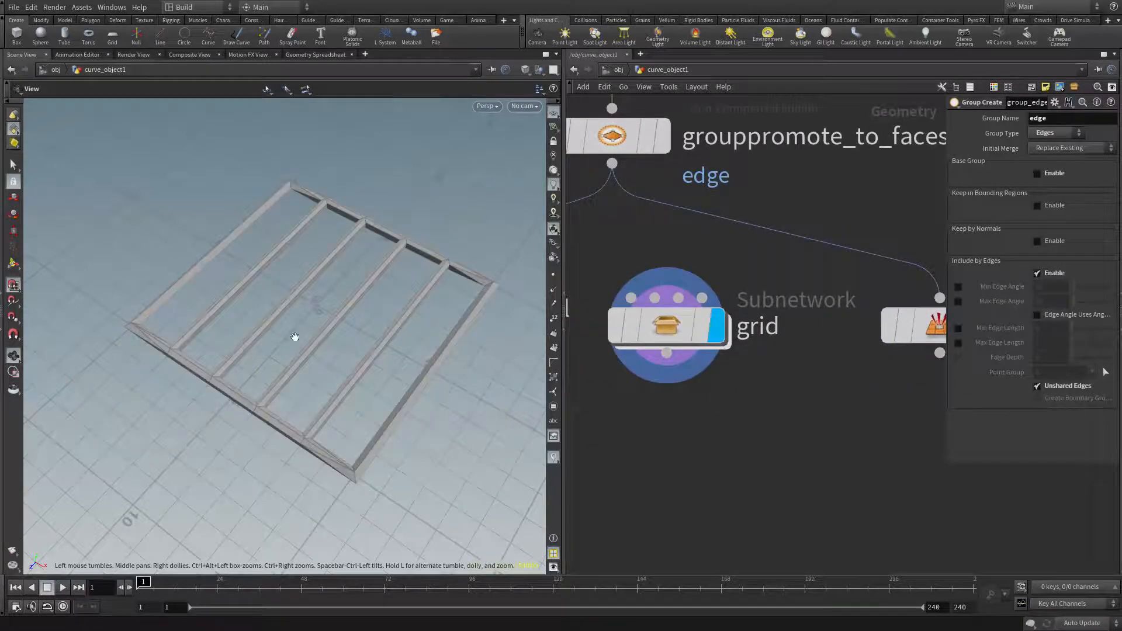
pyautogui.moveTo(705, 430); pyautogui.dragTo(535, 435, button='middle')
pyautogui.click(821, 340)
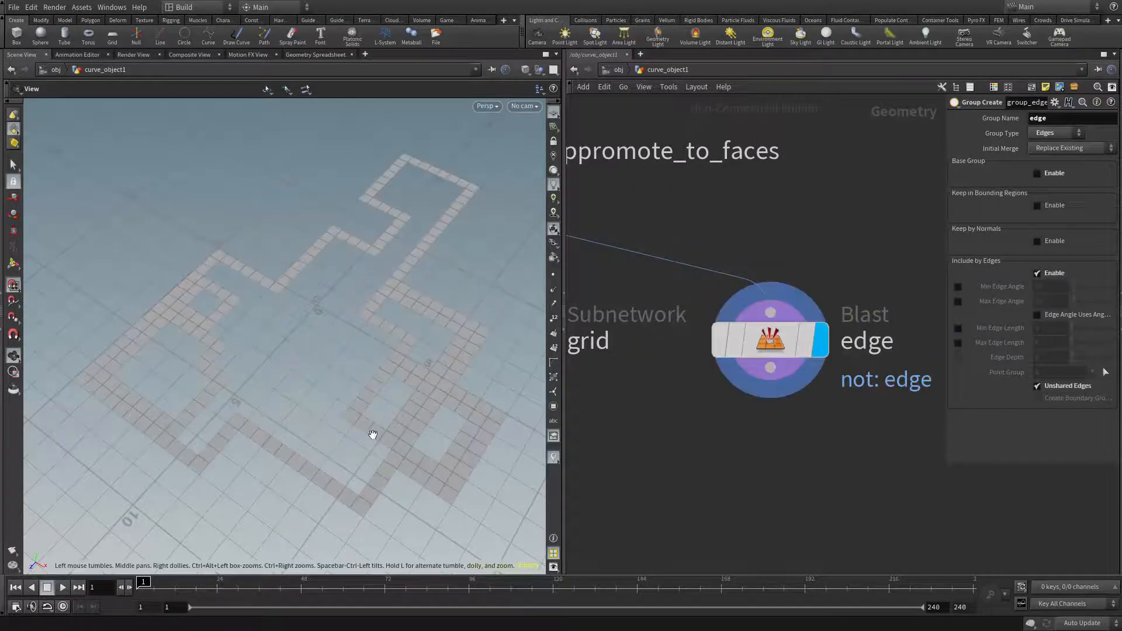
pyautogui.scroll(-2, 654, 429)
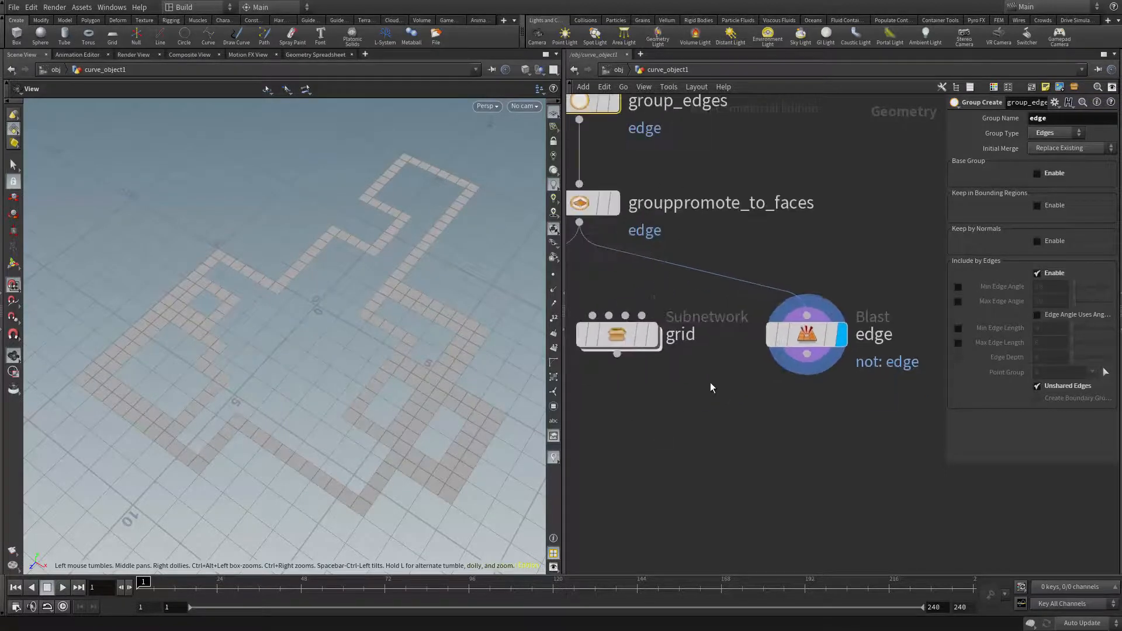
pyautogui.click(651, 334)
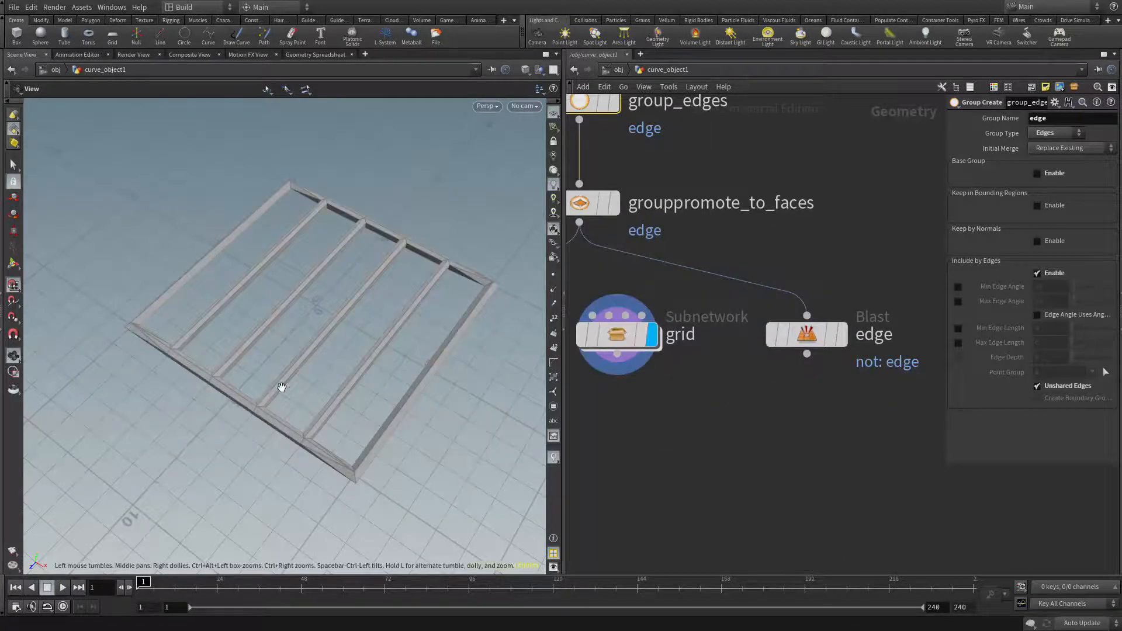
pyautogui.moveTo(802, 459); pyautogui.dragTo(780, 457, button='middle')
pyautogui.click(820, 332)
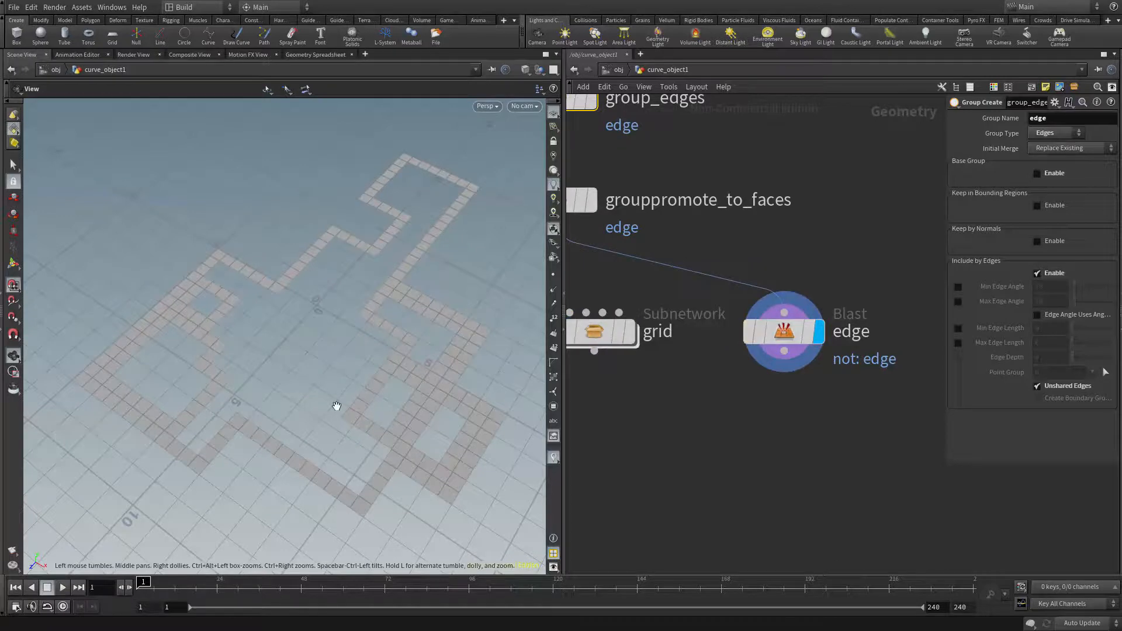
pyautogui.scroll(-4, 774, 430)
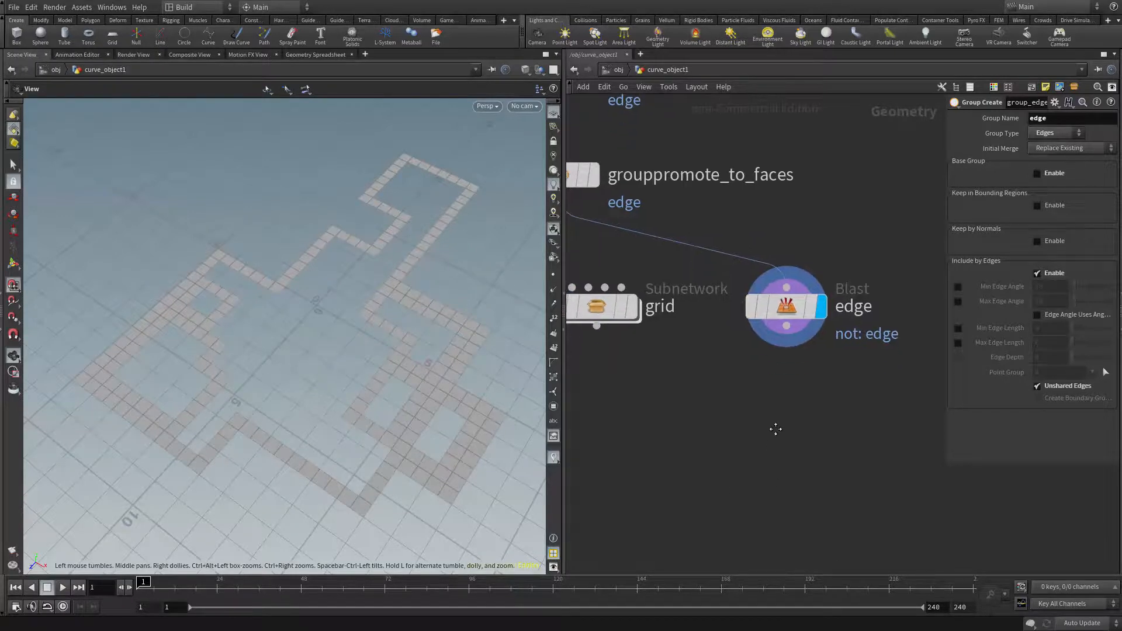
pyautogui.scroll(3, 664, 450)
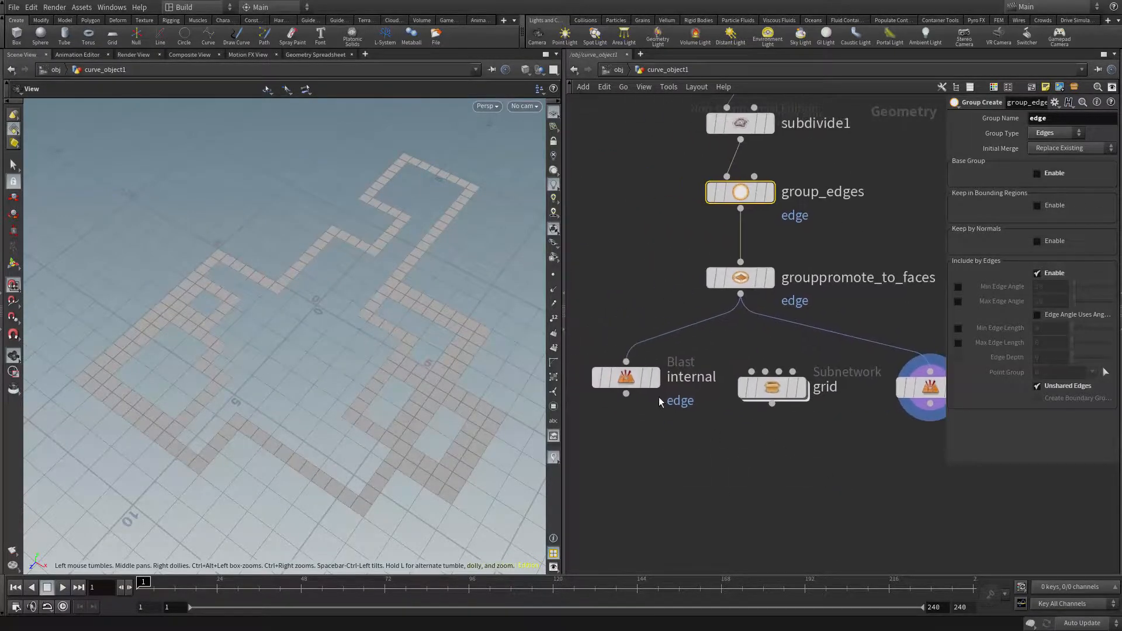